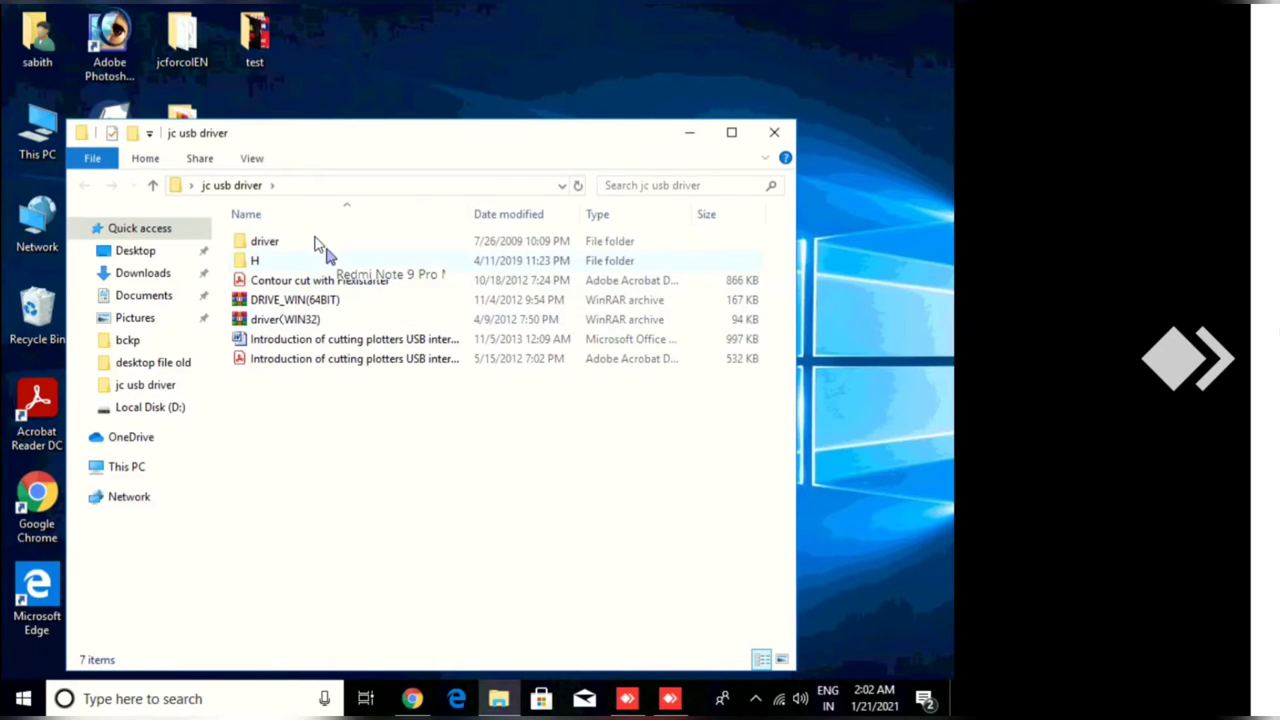
Open the driver folder inside jc usb driver and put its window away.
{"action": "double_click", "coordinate": [318, 245]}
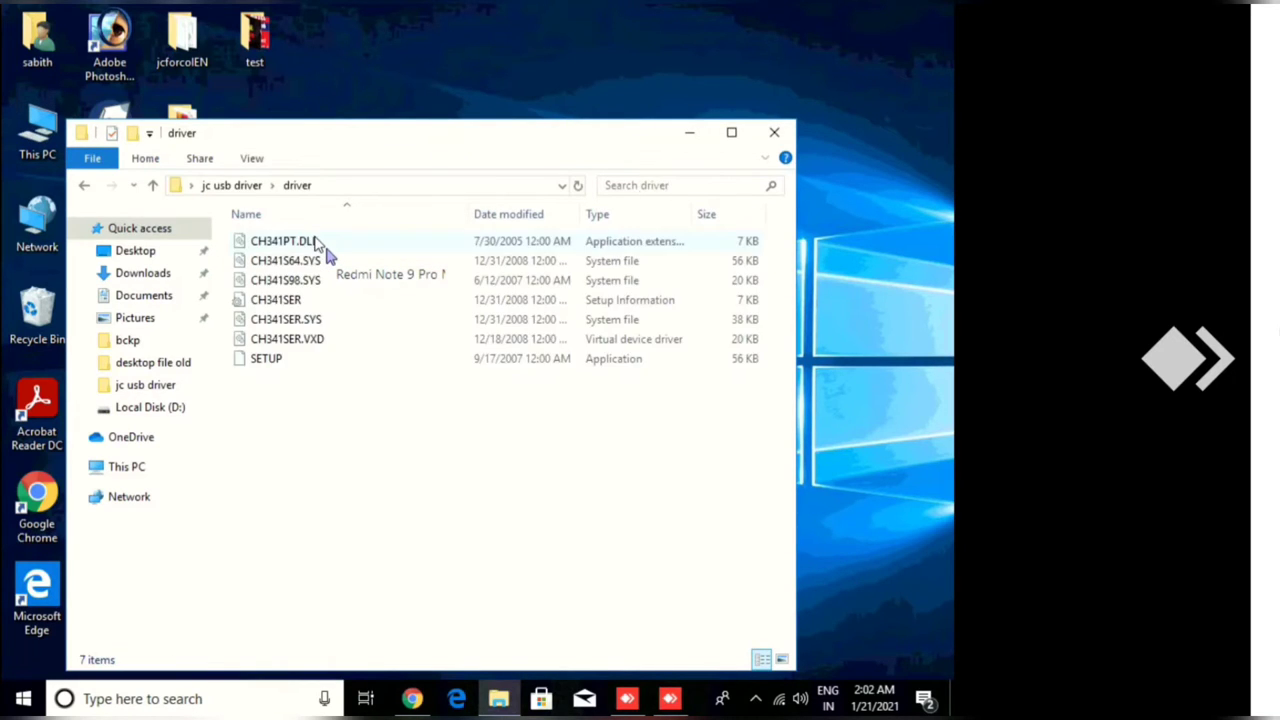
{"action": "double_click", "coordinate": [326, 247]}
{"action": "key", "text": "Escape"}
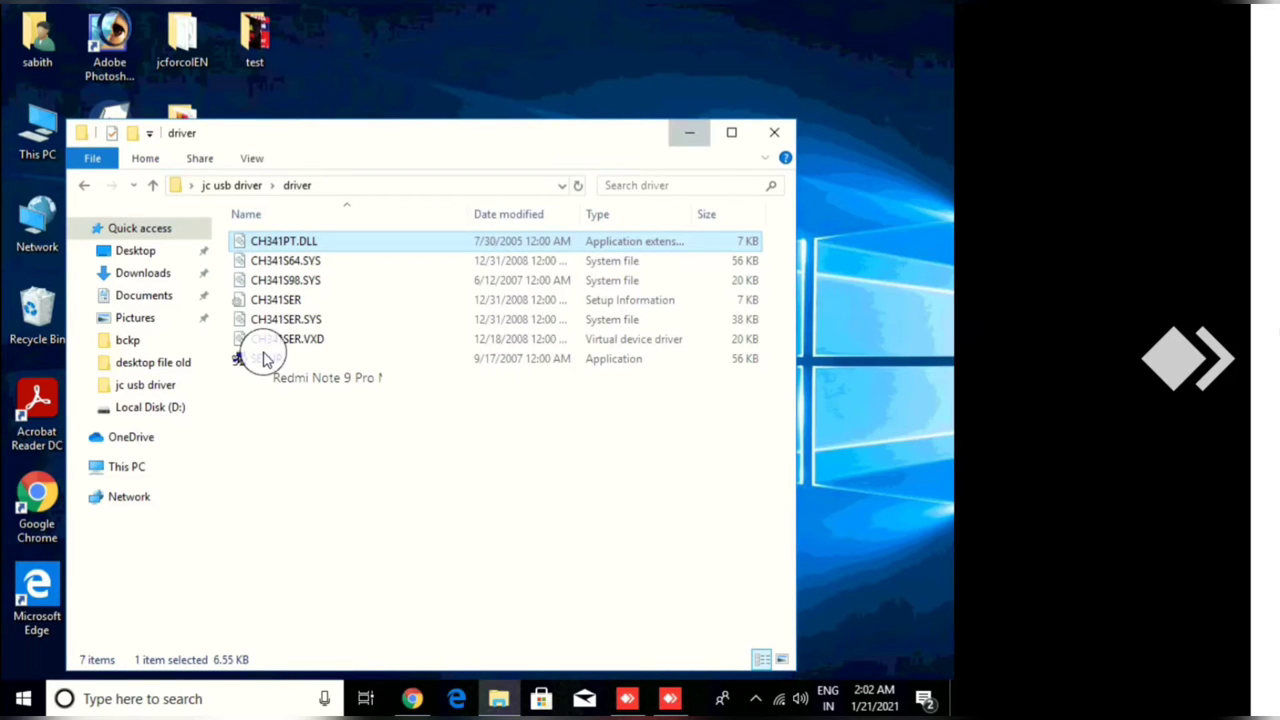
{"action": "key", "text": "alt+F4"}
Copy the jc usb driver archive from the Downloads folder.
{"action": "key", "text": "super+e"}
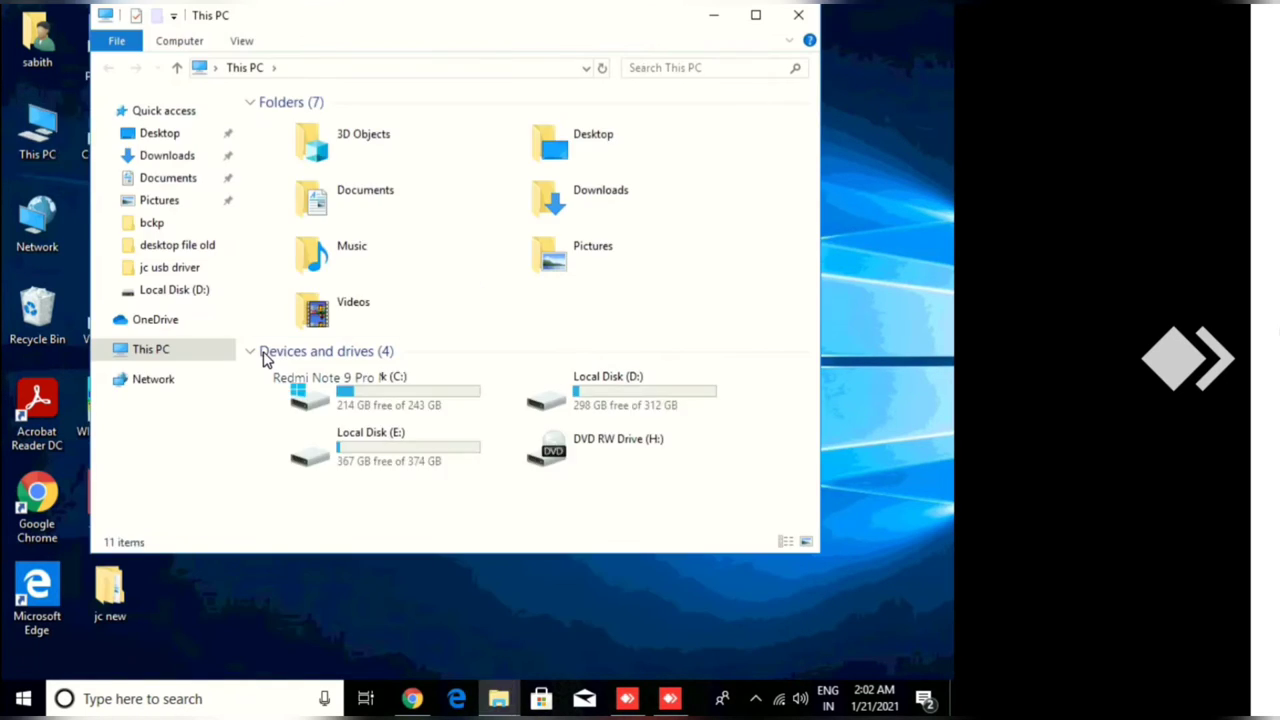
{"action": "key", "text": "Up"}
{"action": "key", "text": "Up"}
{"action": "key", "text": "Up"}
{"action": "key", "text": "Up"}
{"action": "key", "text": "Up"}
{"action": "key", "text": "Up"}
{"action": "key", "text": "Up"}
{"action": "key", "text": "Up"}
{"action": "key", "text": "Up"}
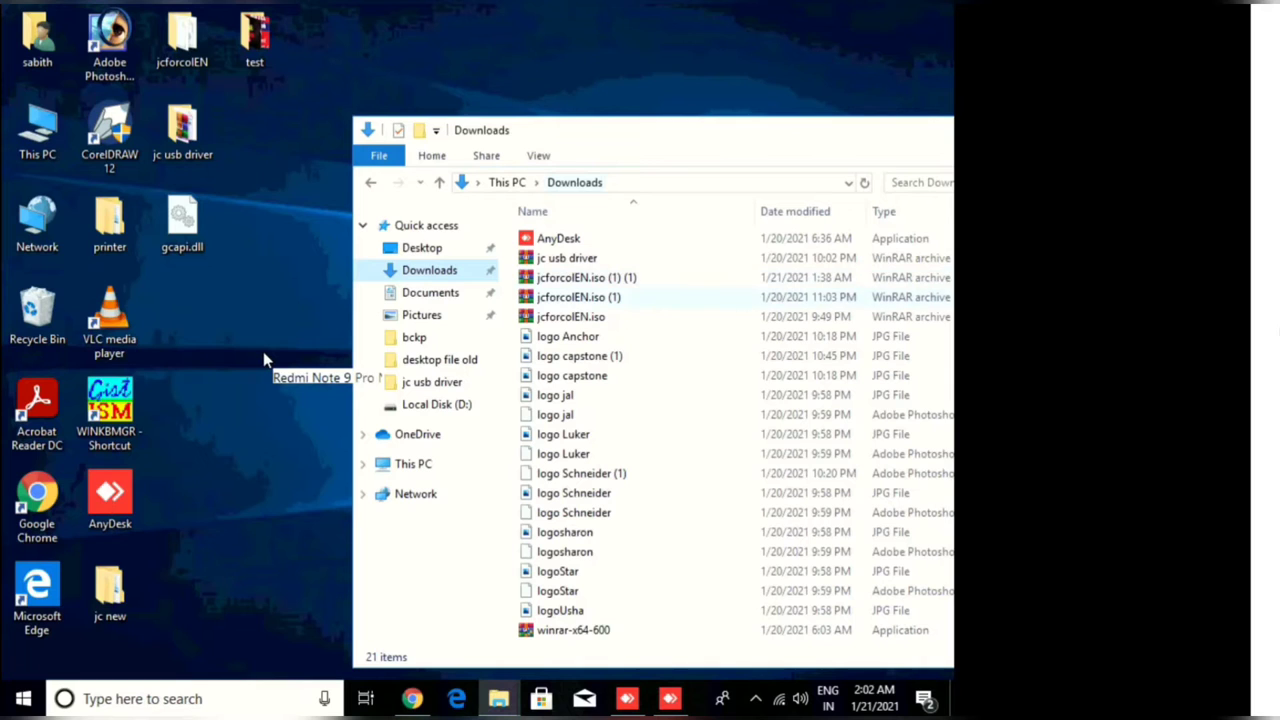
{"action": "key", "text": "Up"}
{"action": "key", "text": "shift+F10"}
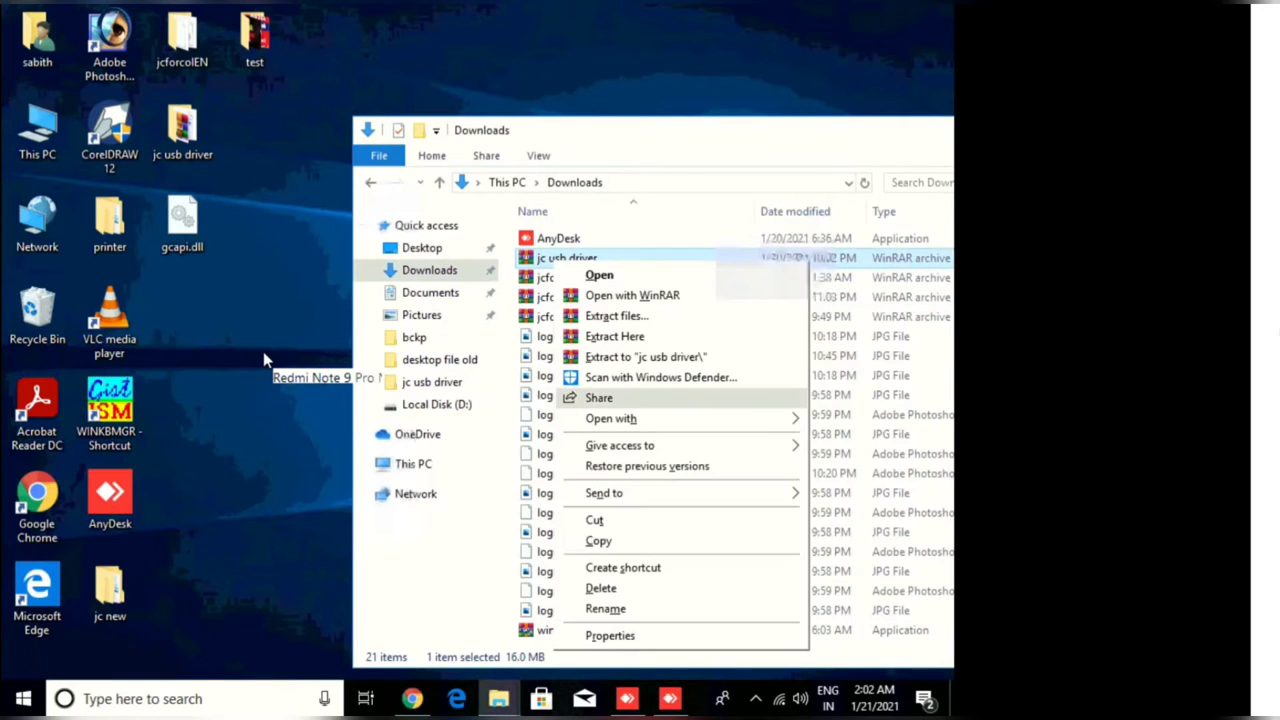
{"action": "key", "text": "c"}
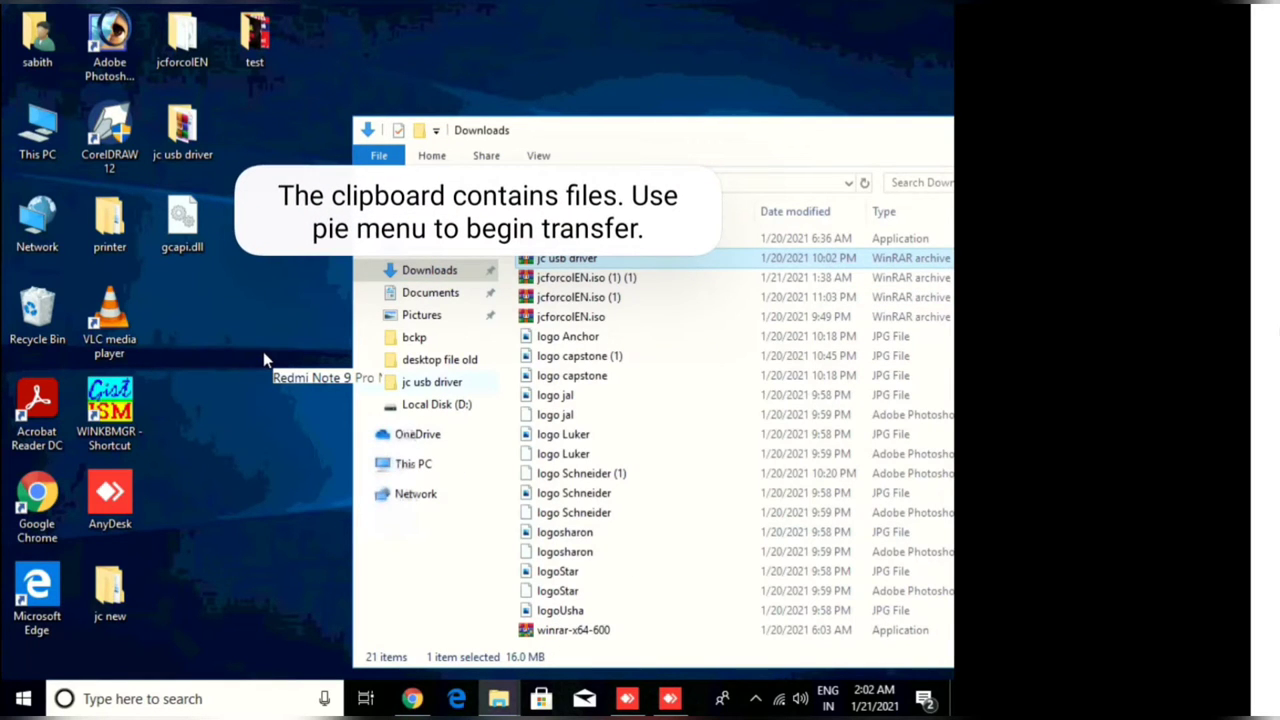
Paste the copied archive into the desktop's jc usb driver folder and close that folder window.
{"action": "key", "text": "alt+Tab"}
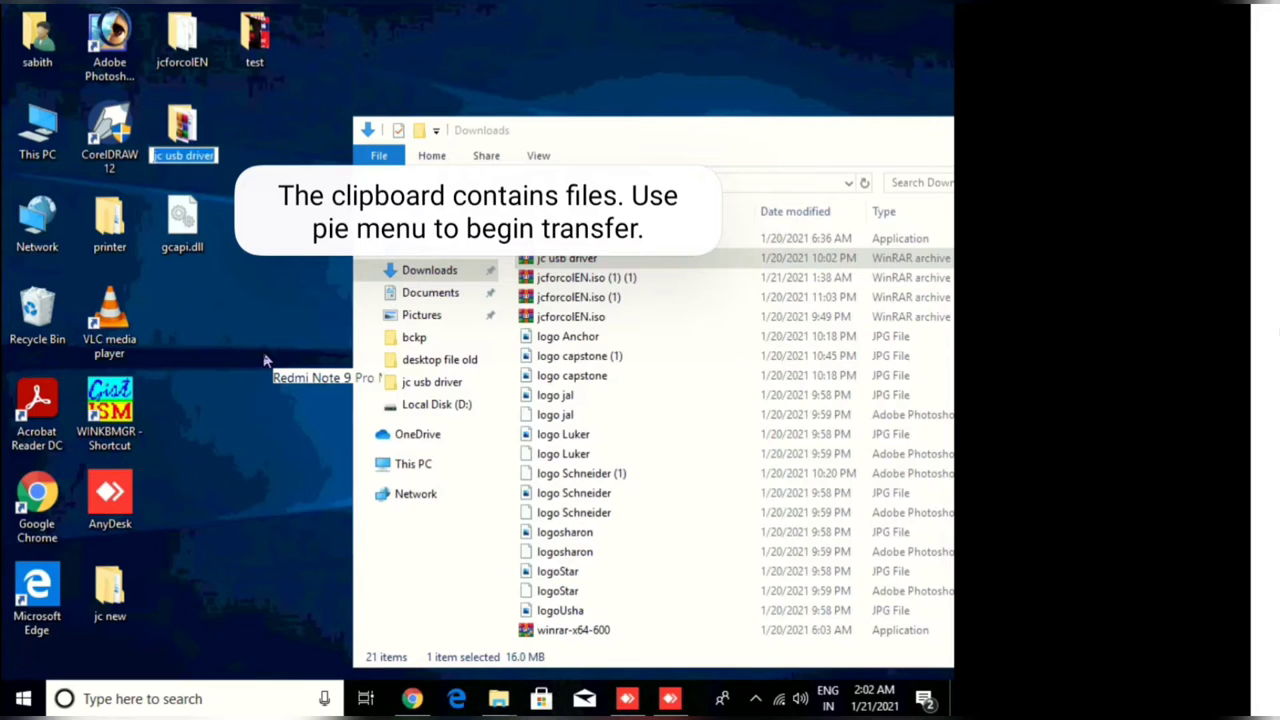
{"action": "key", "text": "Return"}
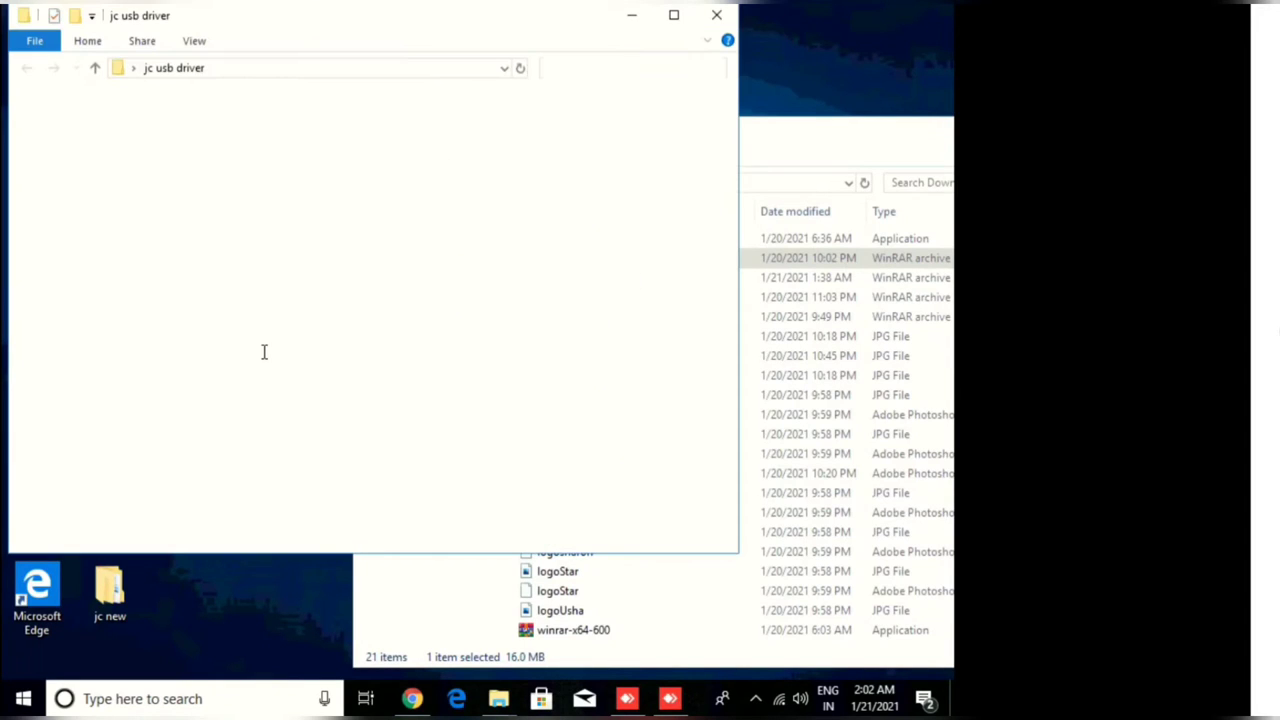
{"action": "right_click", "coordinate": [264, 351]}
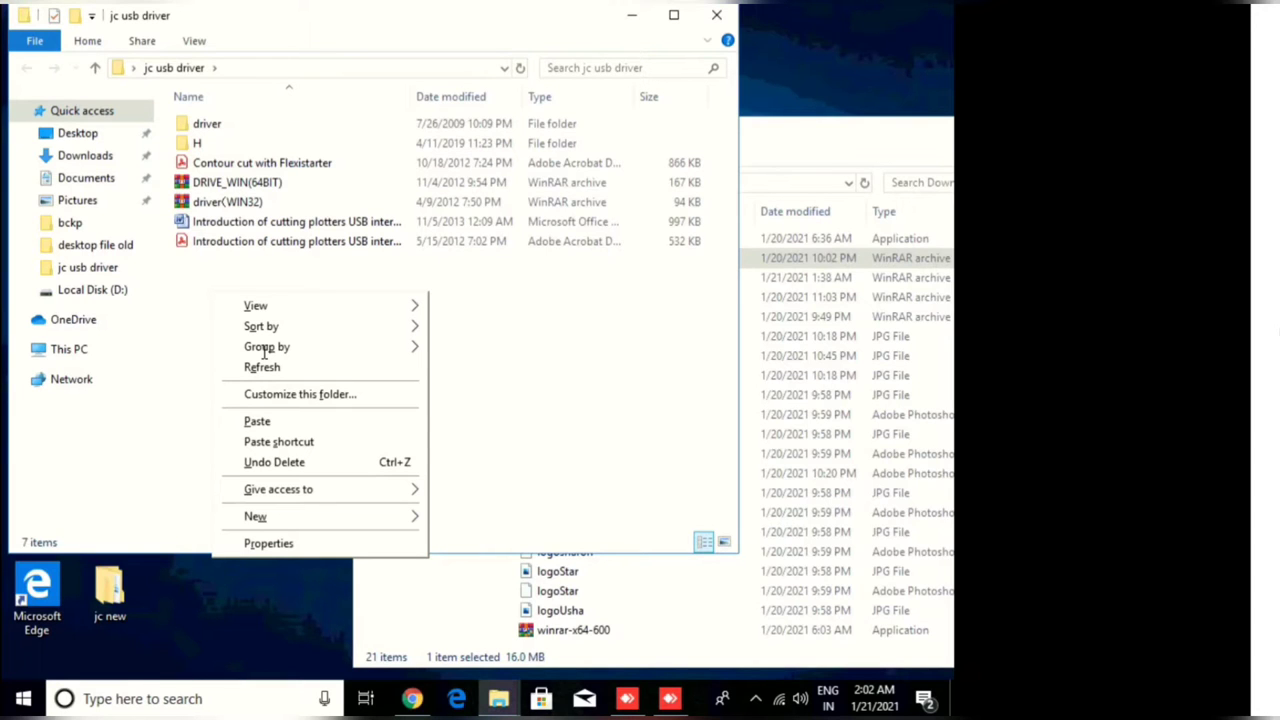
{"action": "key", "text": "Return"}
{"action": "left_click", "coordinate": [716, 15]}
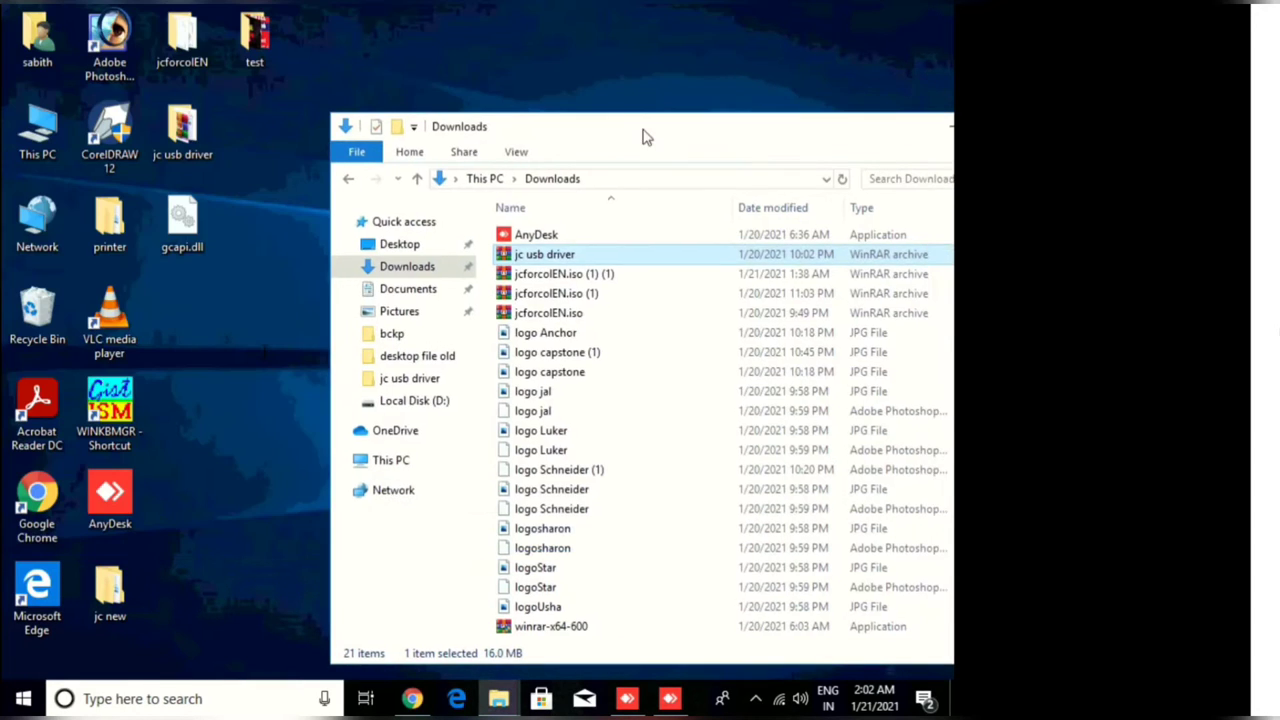
Close the Downloads window and refresh the desktop.
{"action": "left_click_drag", "start_coordinate": [643, 134], "coordinate": [411, 97]}
{"action": "key", "text": "alt+F4"}
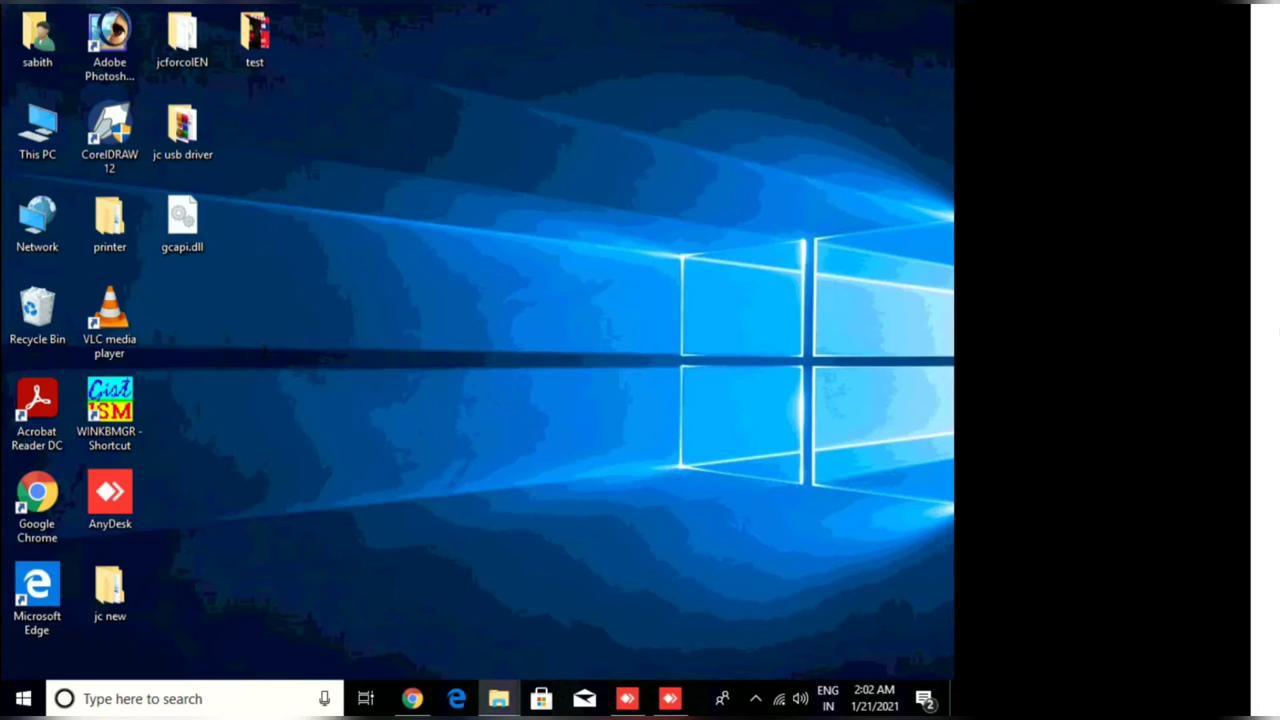
{"action": "right_click", "coordinate": [638, 88]}
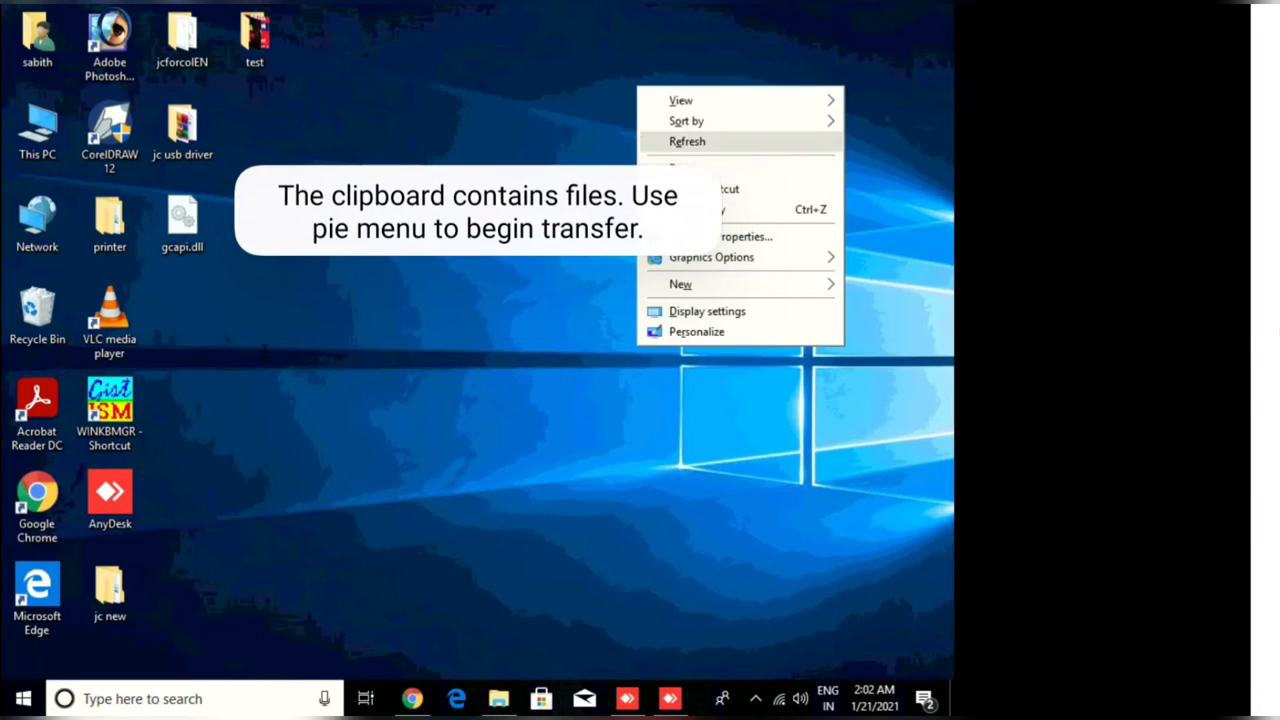
{"action": "left_click", "coordinate": [687, 141]}
{"action": "right_click", "coordinate": [590, 148]}
{"action": "key", "text": "Escape"}
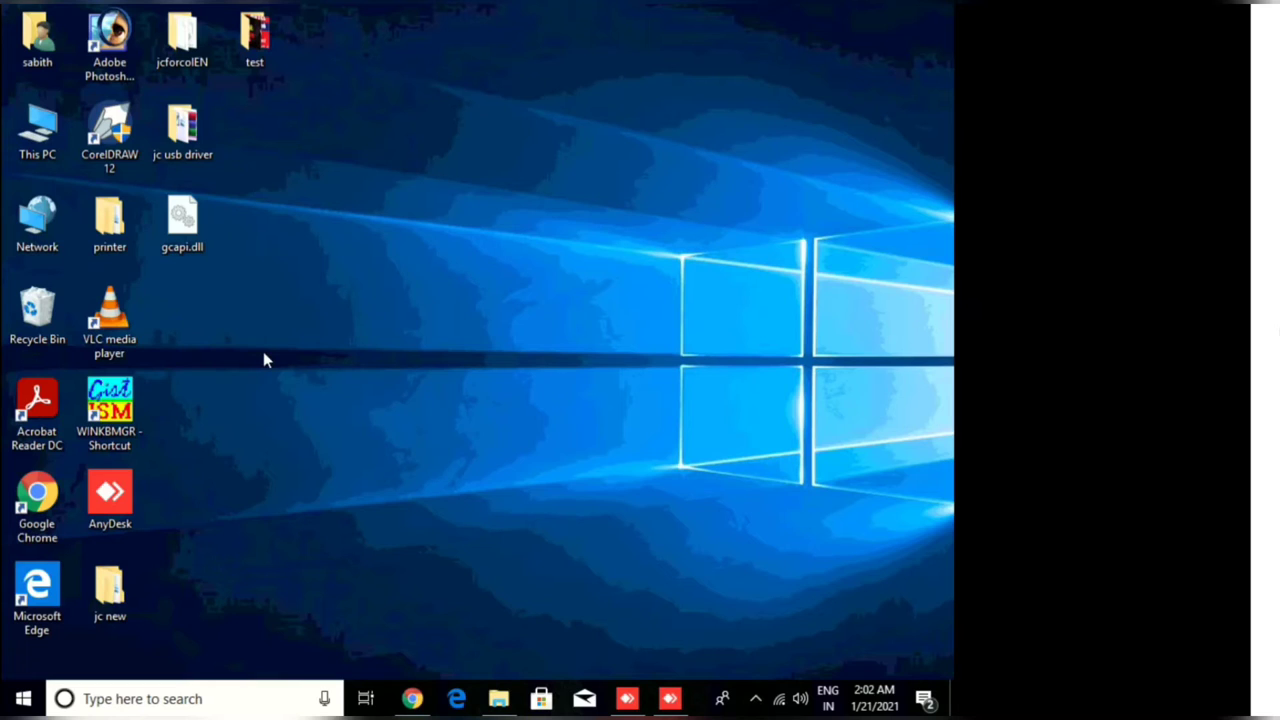
Open the driver folder inside the desktop's jc usb driver folder and select the SETUP application.
{"action": "double_click", "coordinate": [181, 132]}
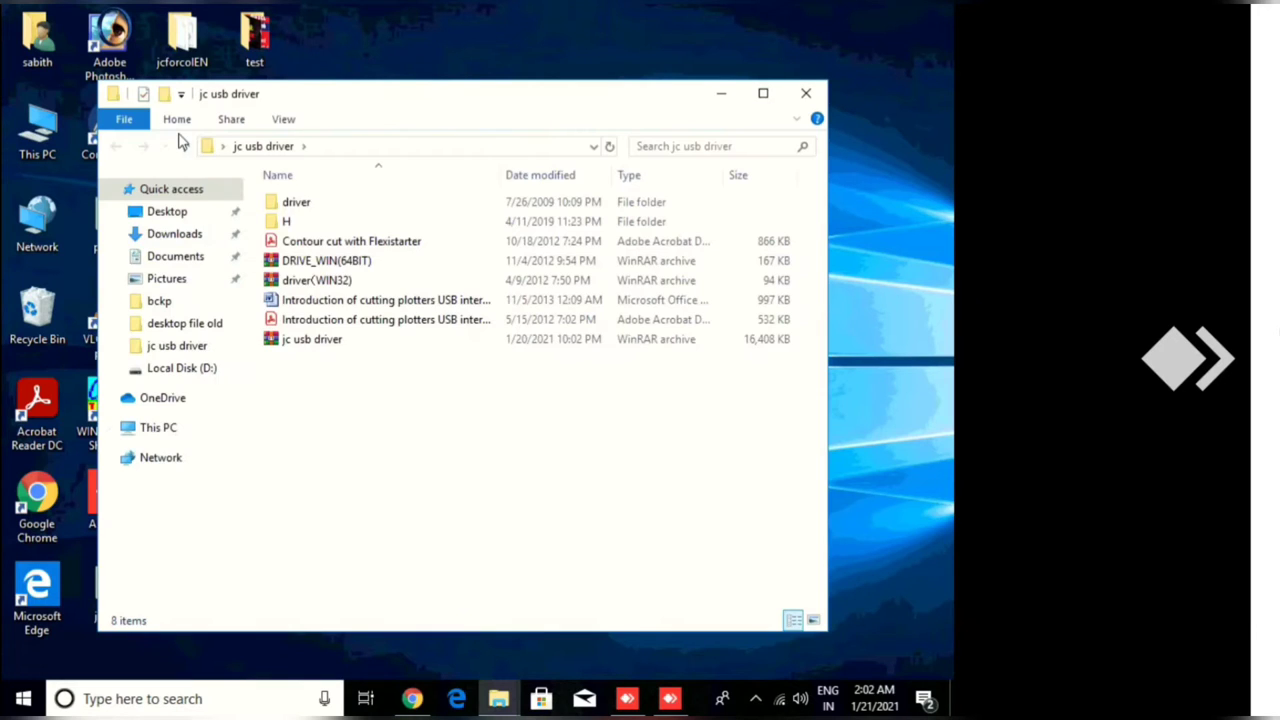
{"action": "double_click", "coordinate": [305, 203]}
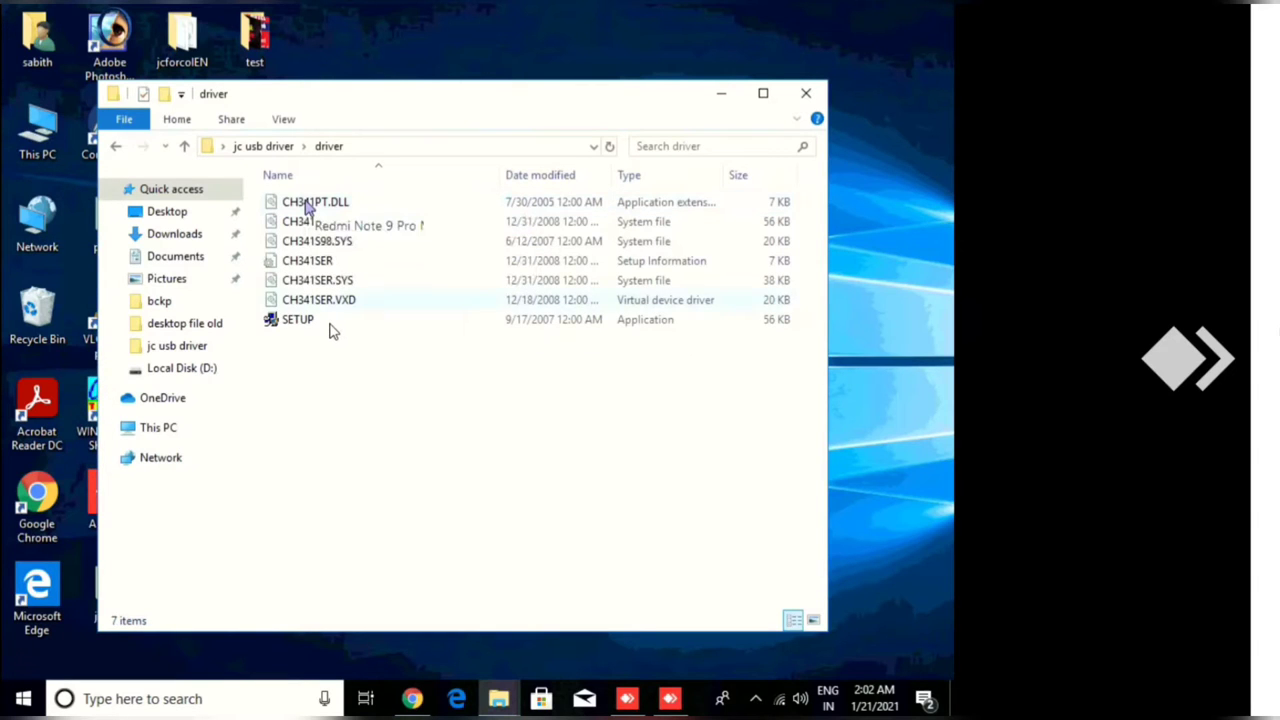
{"action": "left_click", "coordinate": [331, 325]}
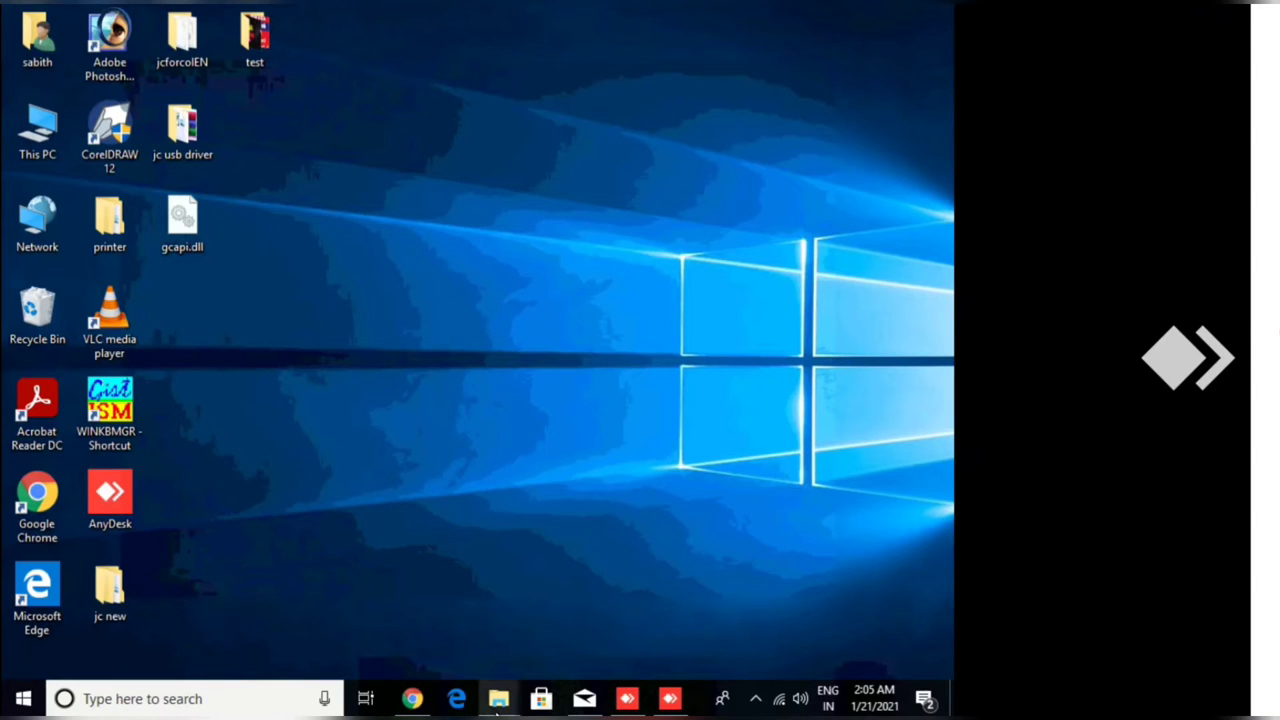
Bring back the driver folder window, run the SETUP application and allow it to make changes to the device.
{"action": "mouse_move", "coordinate": [497, 708]}
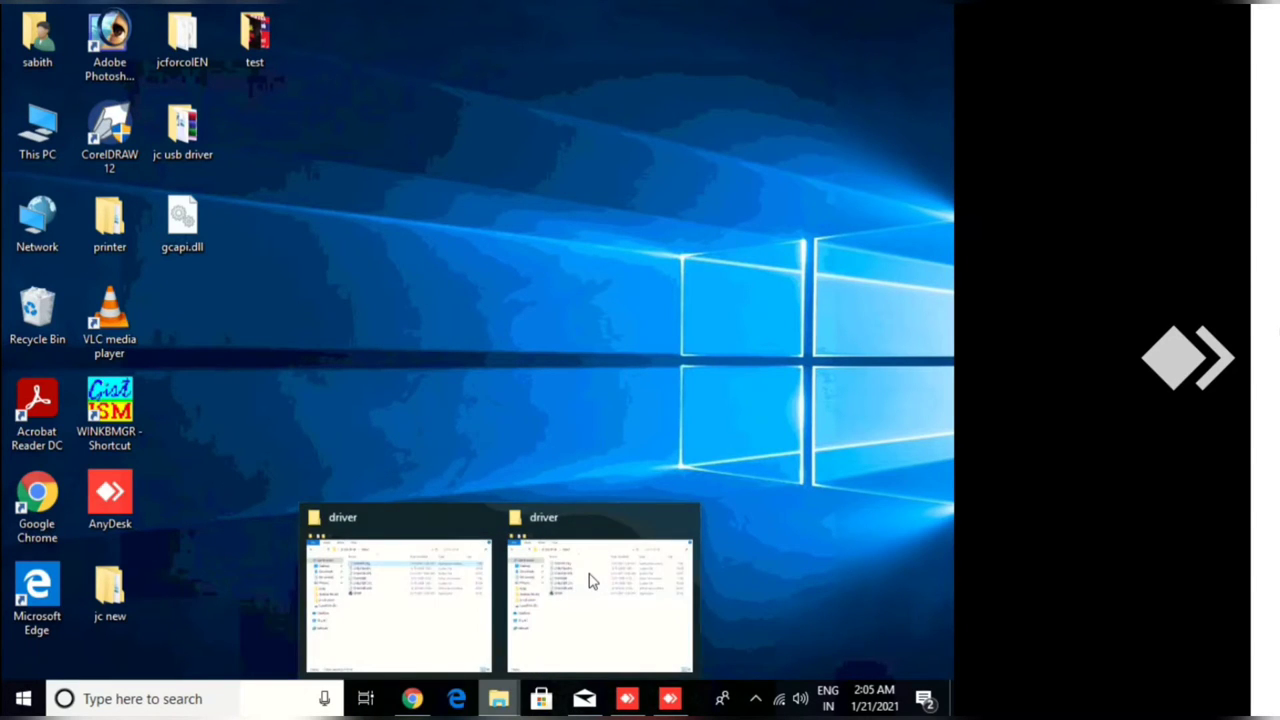
{"action": "mouse_move", "coordinate": [589, 574]}
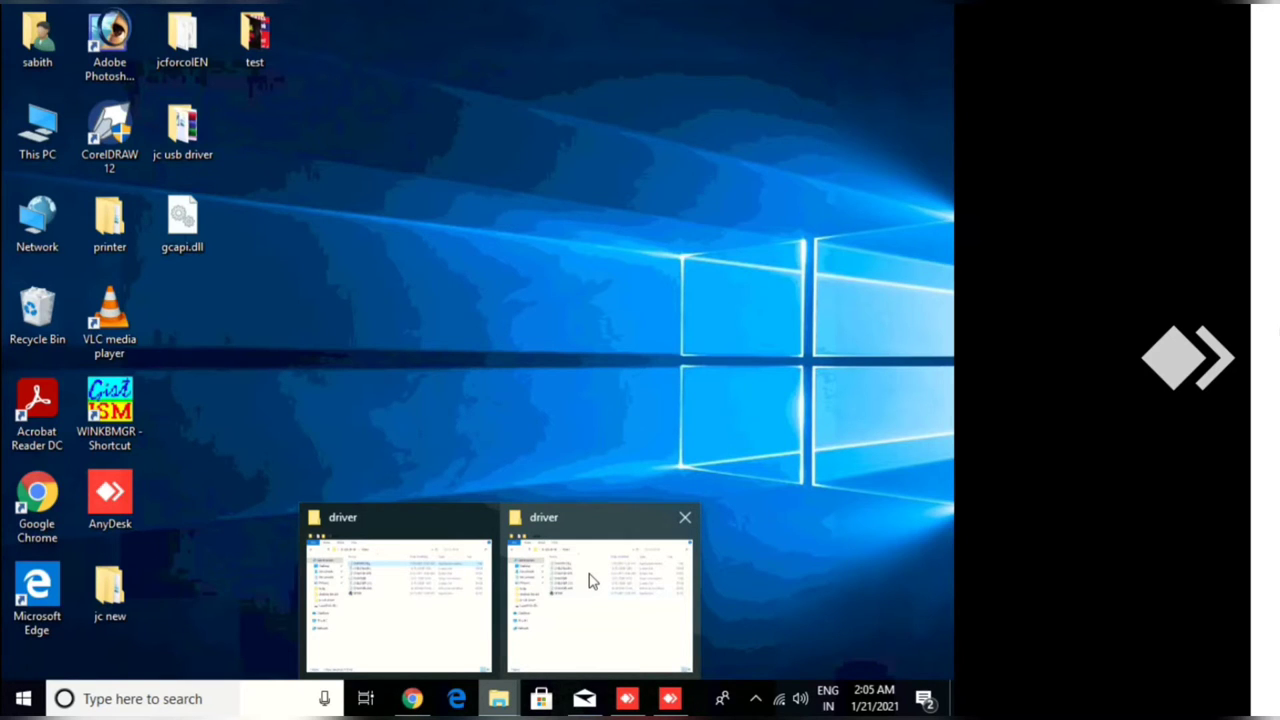
{"action": "left_click", "coordinate": [589, 581]}
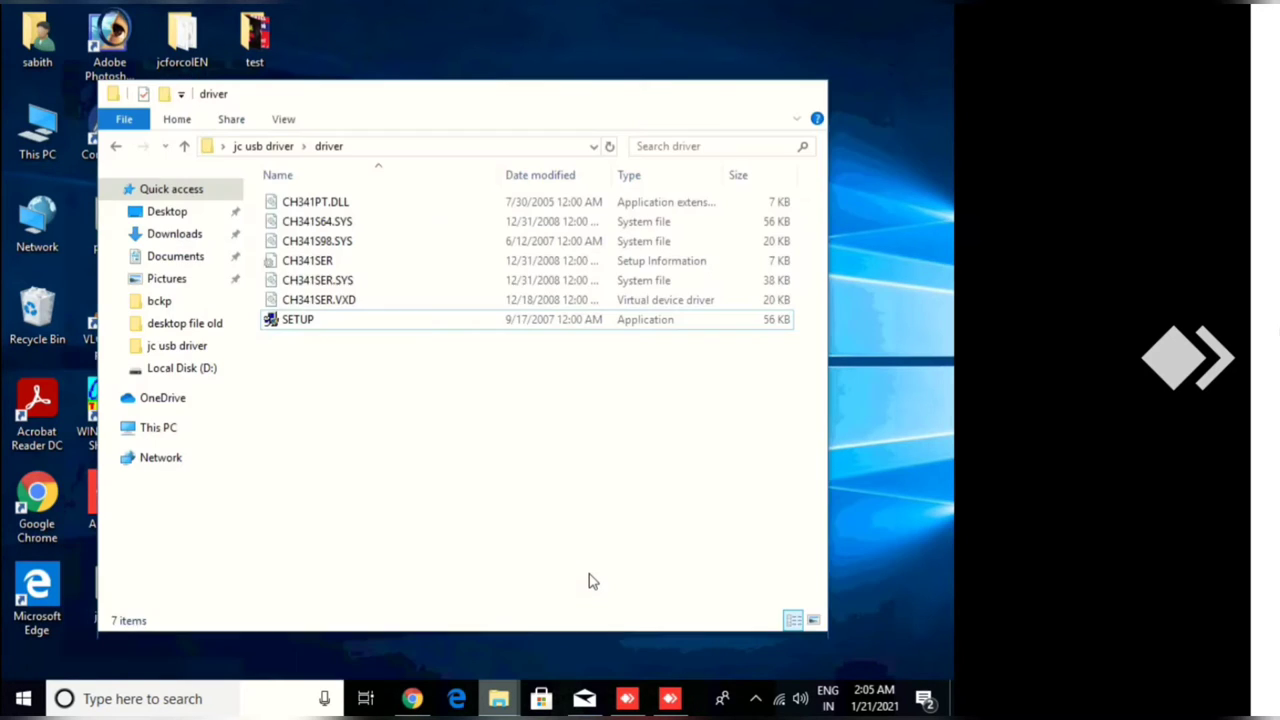
{"action": "right_click", "coordinate": [461, 329]}
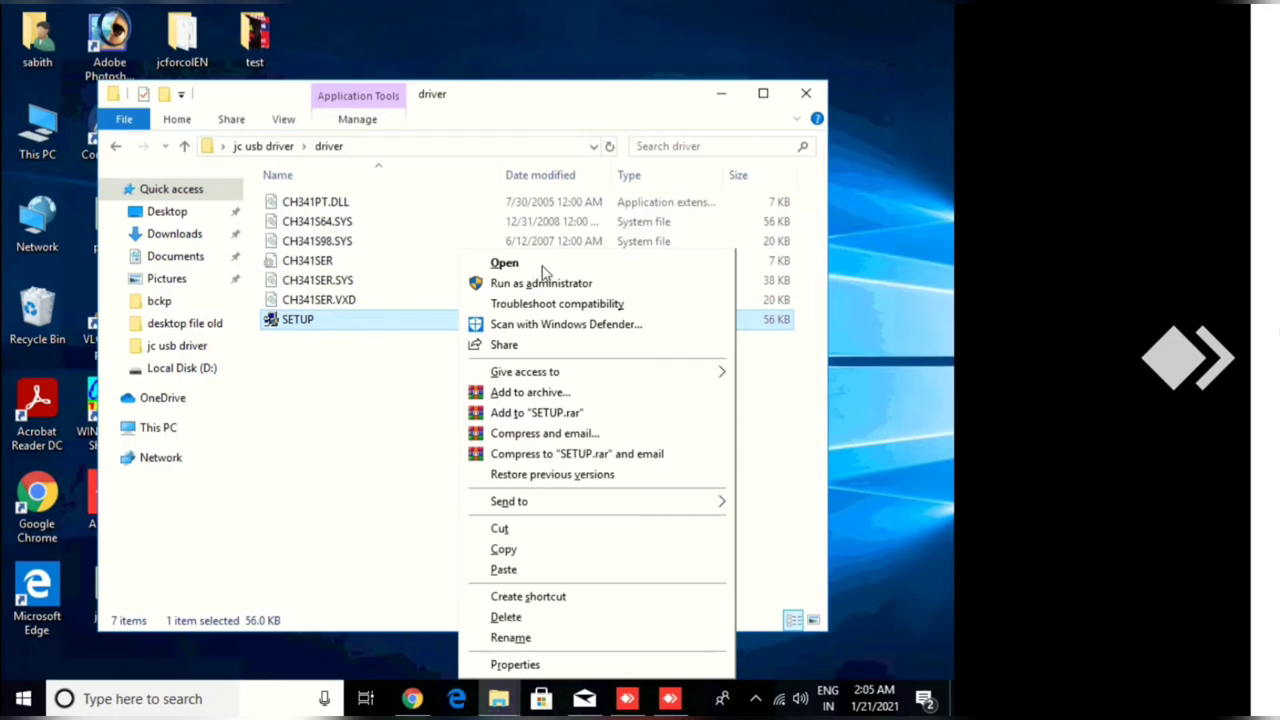
{"action": "left_click", "coordinate": [544, 262]}
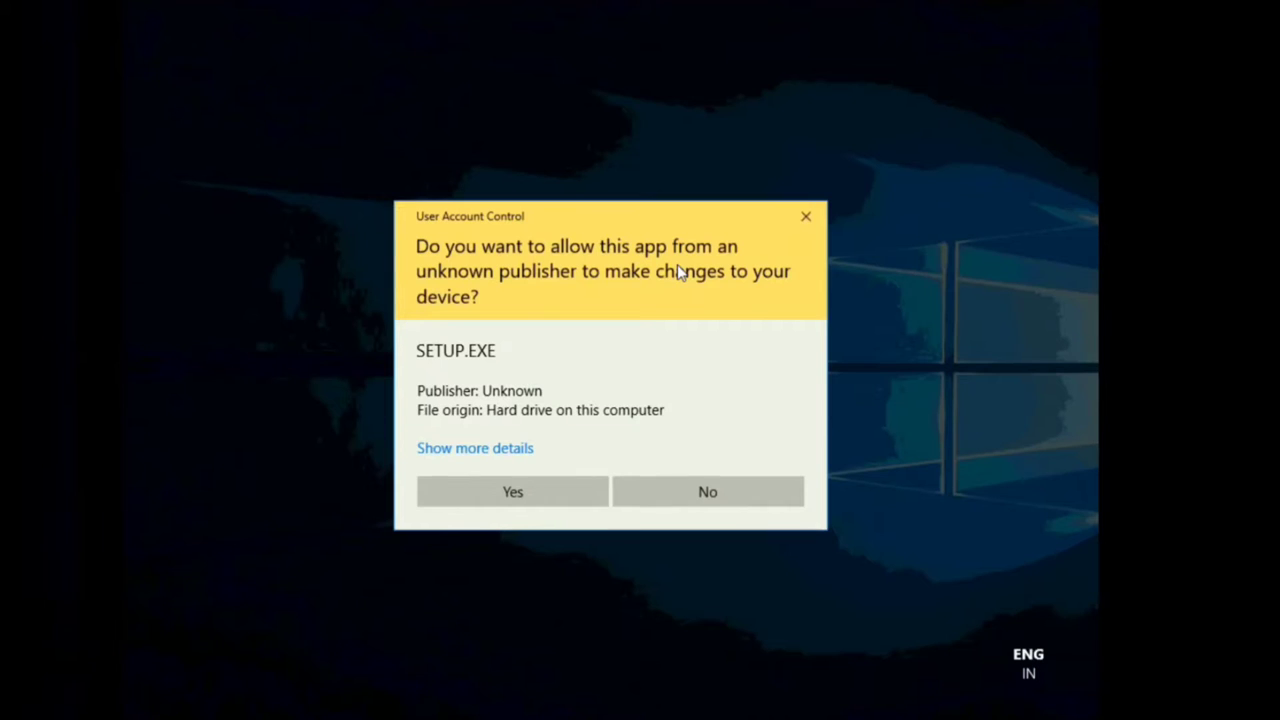
{"action": "left_click", "coordinate": [511, 503]}
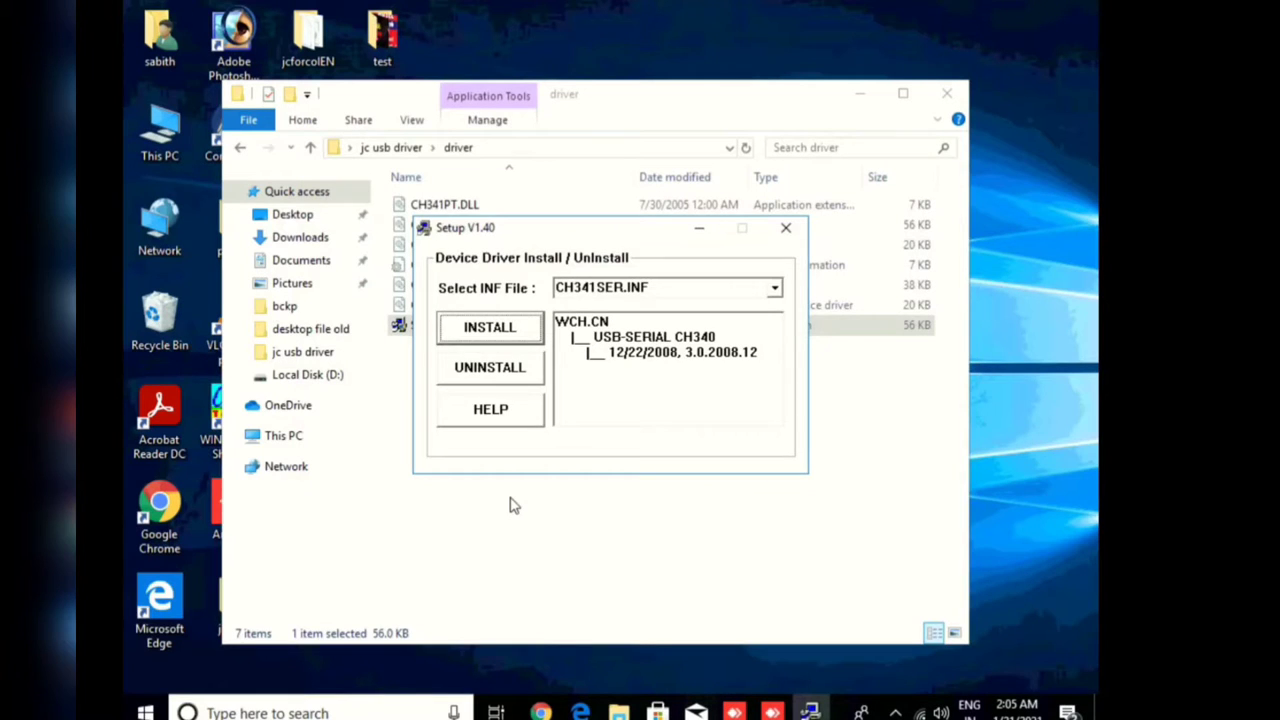
{"action": "left_click", "coordinate": [511, 503]}
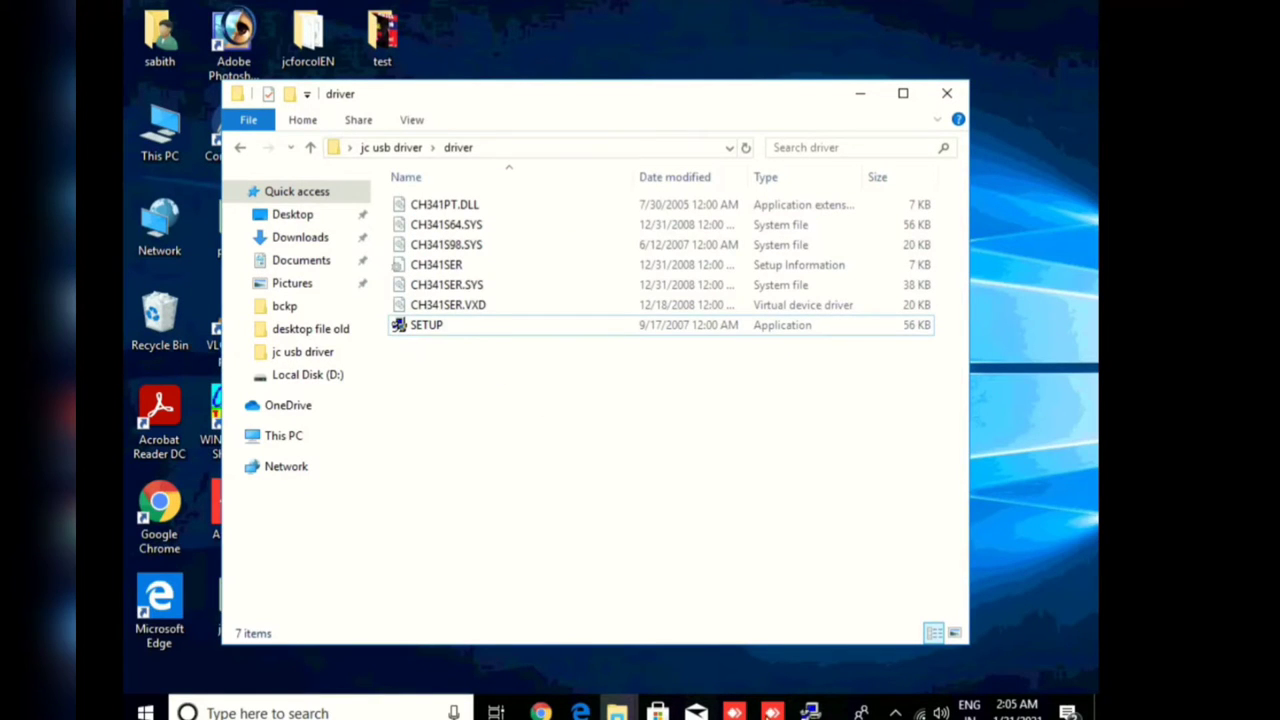
Try twice to install the device driver from CH341SER.INF in Setup V1.40, and close the setup window.
{"action": "mouse_move", "coordinate": [810, 710]}
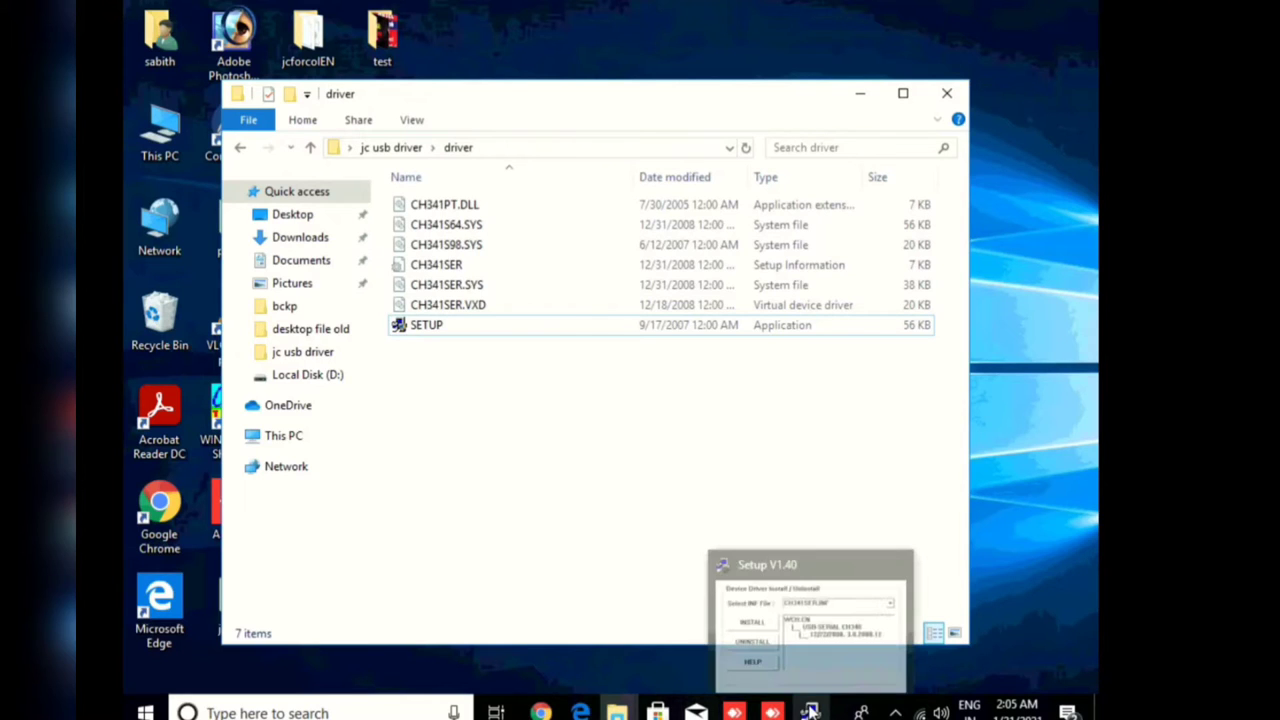
{"action": "left_click", "coordinate": [815, 660]}
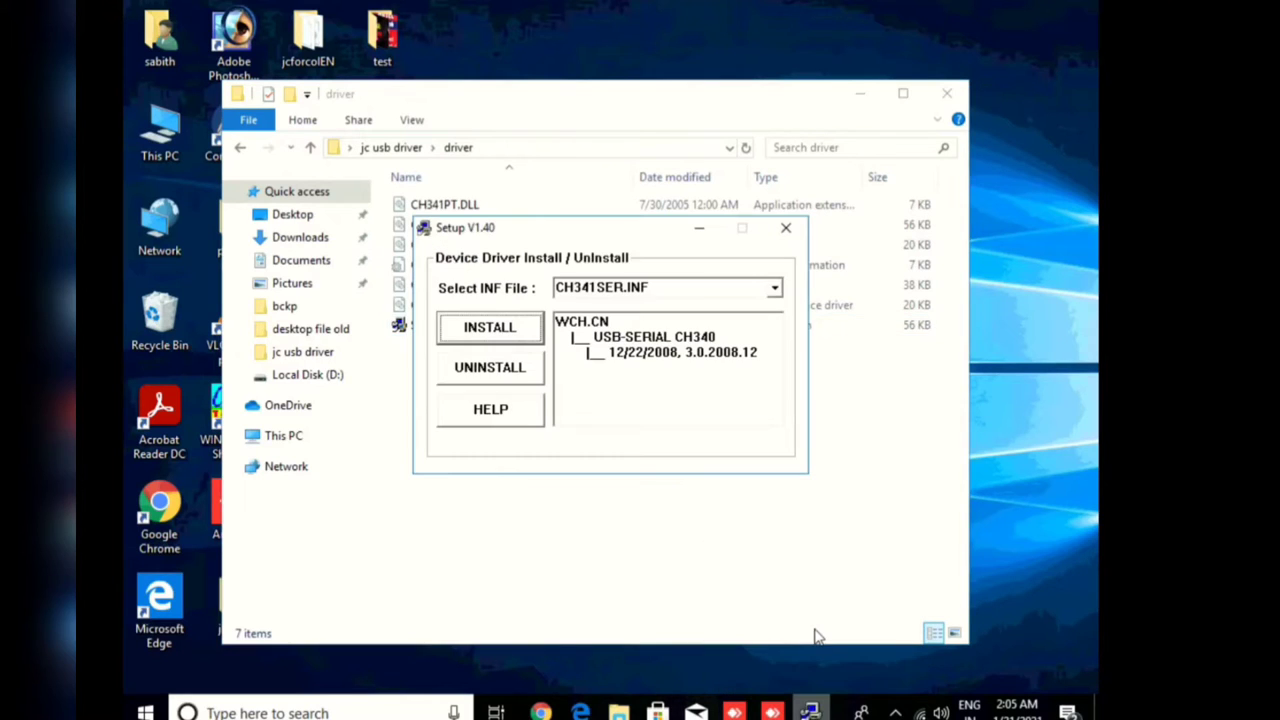
{"action": "left_click", "coordinate": [520, 342]}
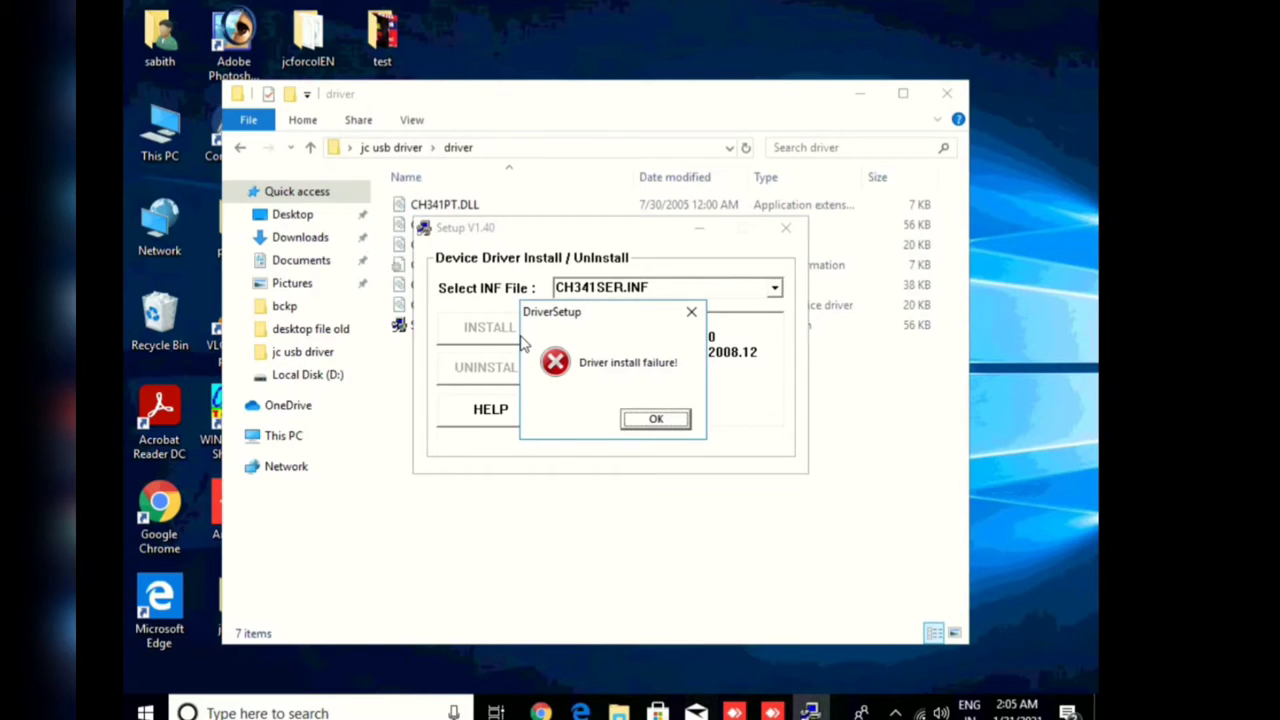
{"action": "left_click", "coordinate": [655, 420]}
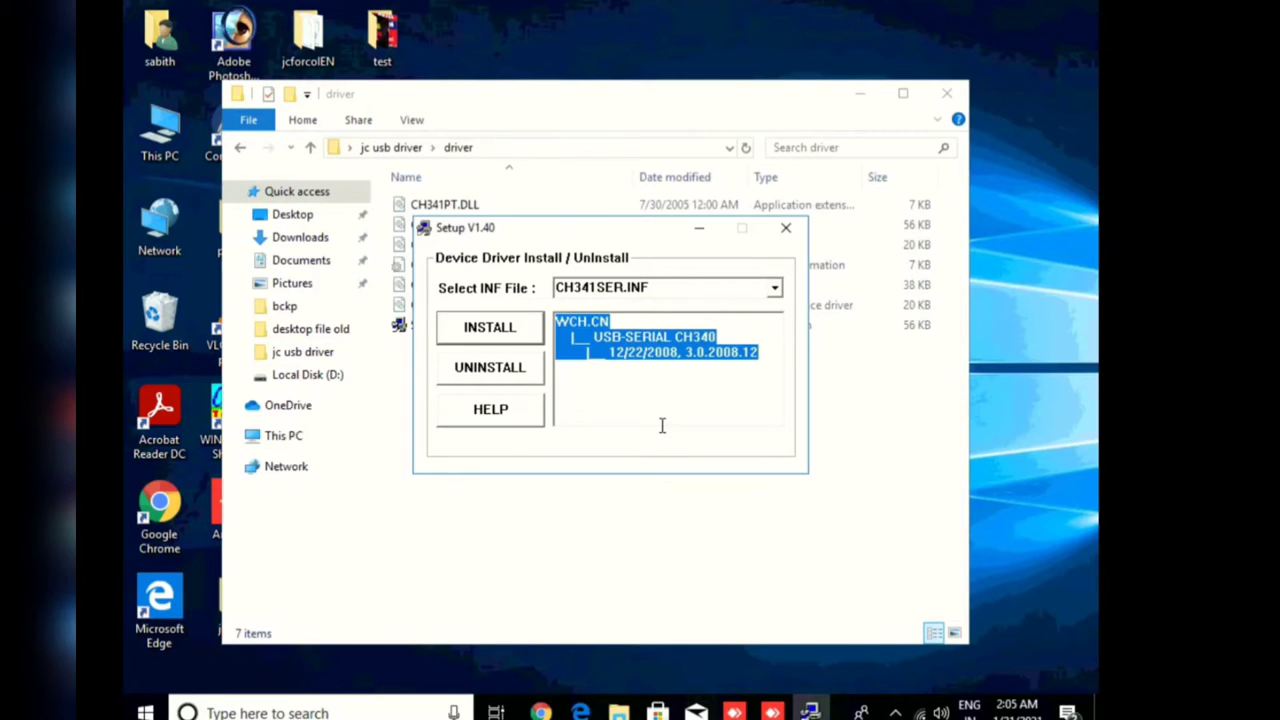
{"action": "left_click", "coordinate": [531, 338]}
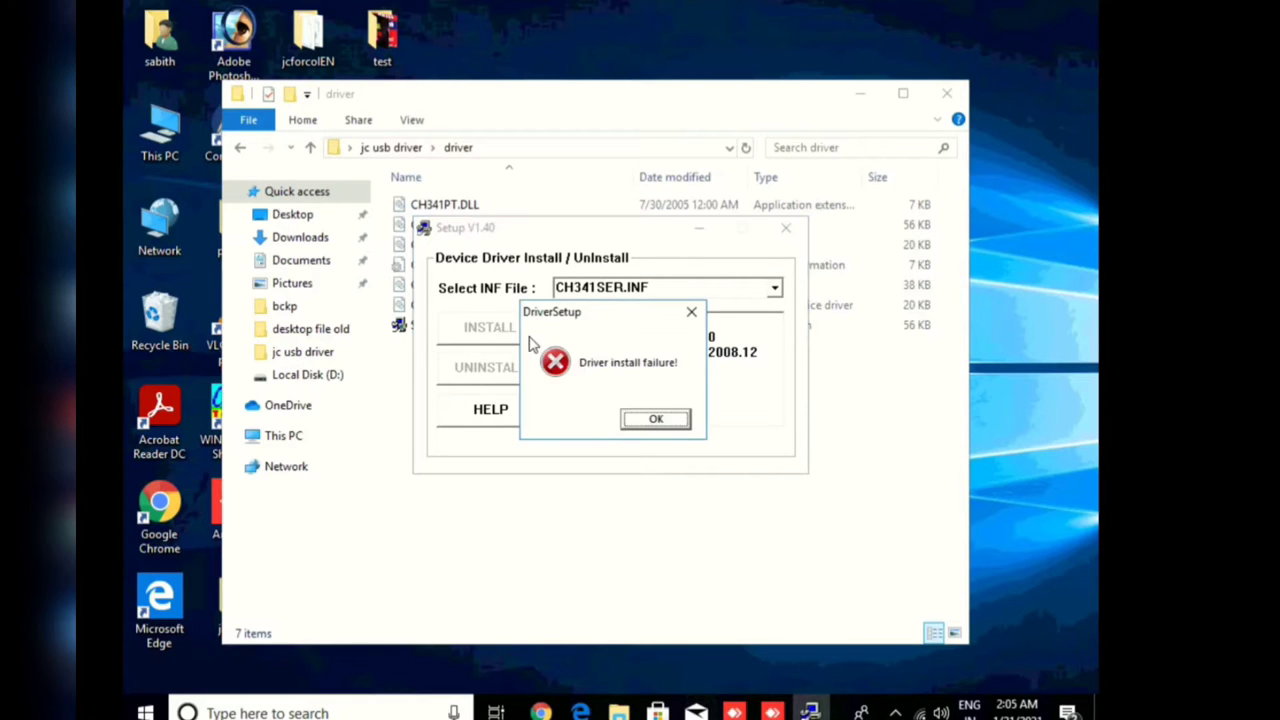
{"action": "left_click", "coordinate": [656, 420]}
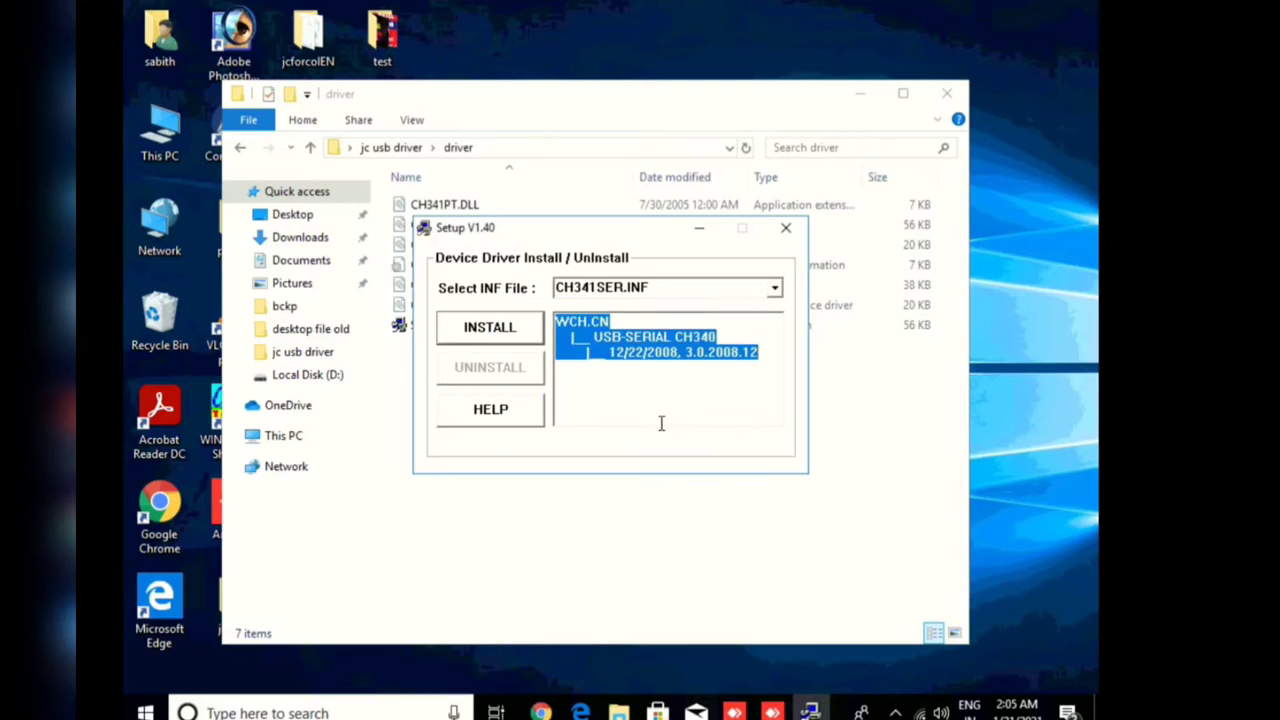
{"action": "left_click", "coordinate": [786, 237]}
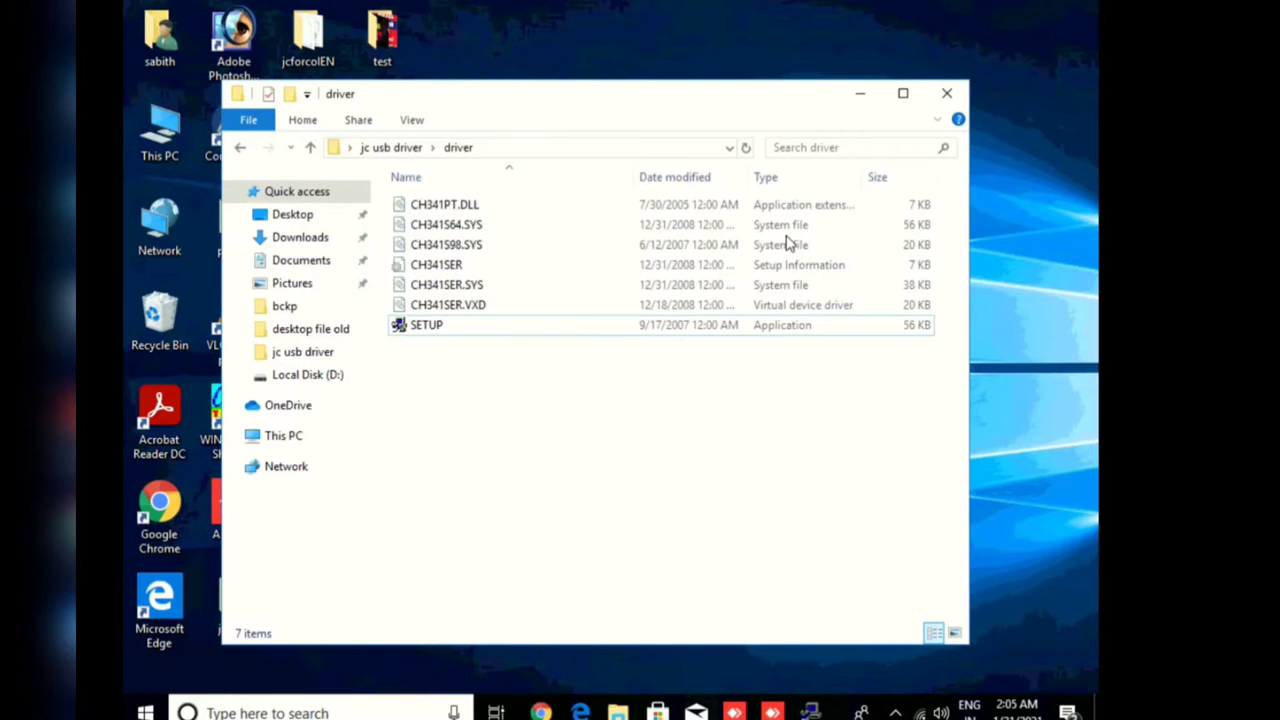
Return to the jc usb driver folder and select the DRIVE_WIN(64BIT) archive.
{"action": "left_click", "coordinate": [789, 244]}
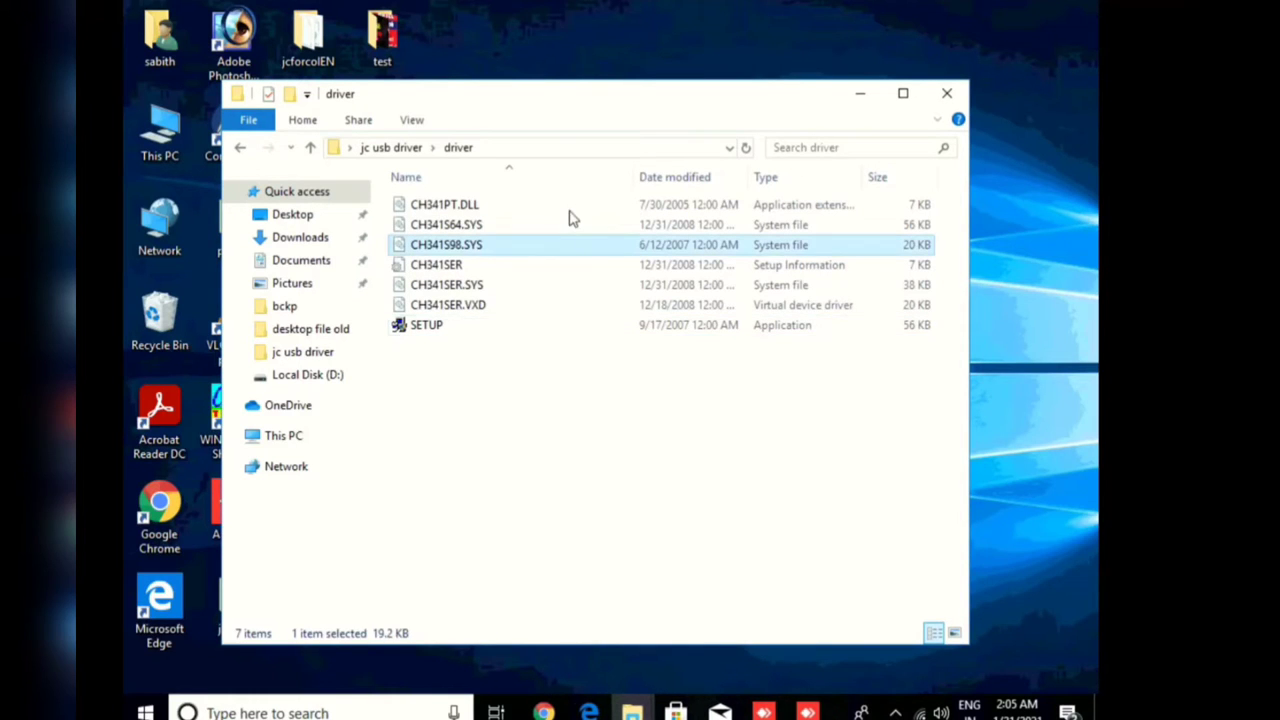
{"action": "left_click", "coordinate": [242, 147]}
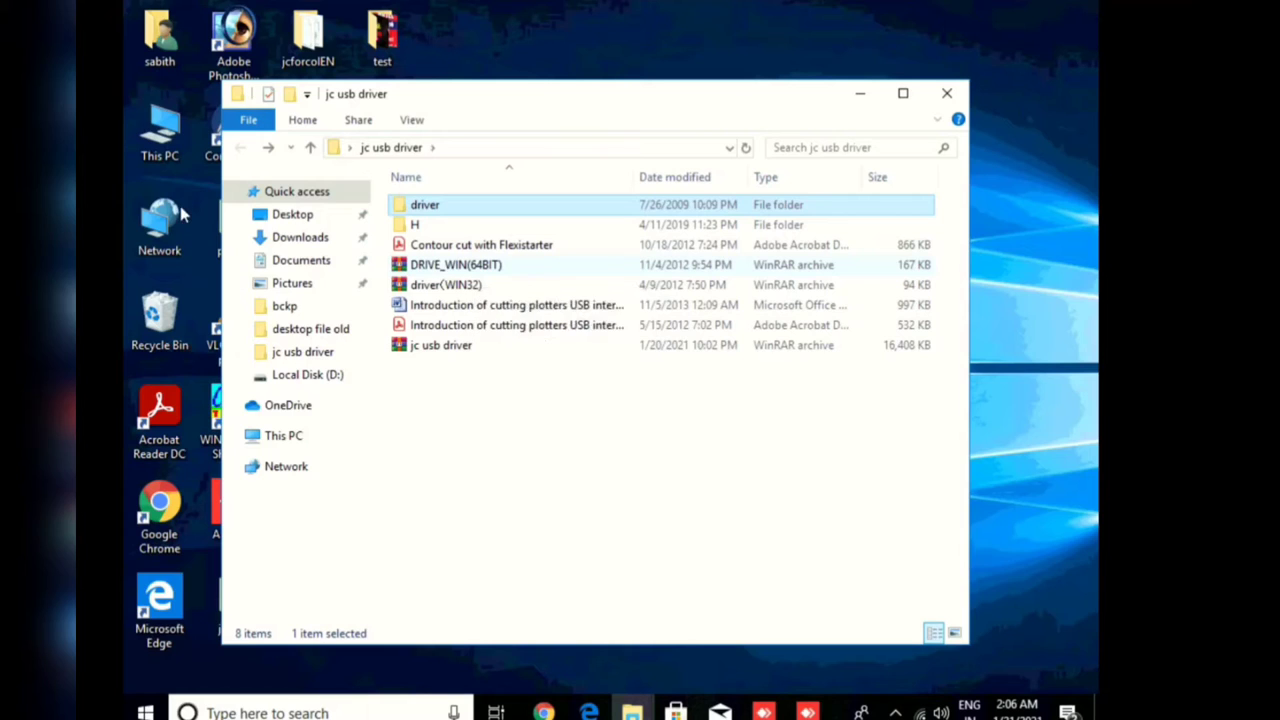
{"action": "key", "text": "Down"}
{"action": "key", "text": "Down"}
{"action": "key", "text": "Down"}
Open the properties of This PC to view the computer's basic system information.
{"action": "left_click", "coordinate": [168, 150]}
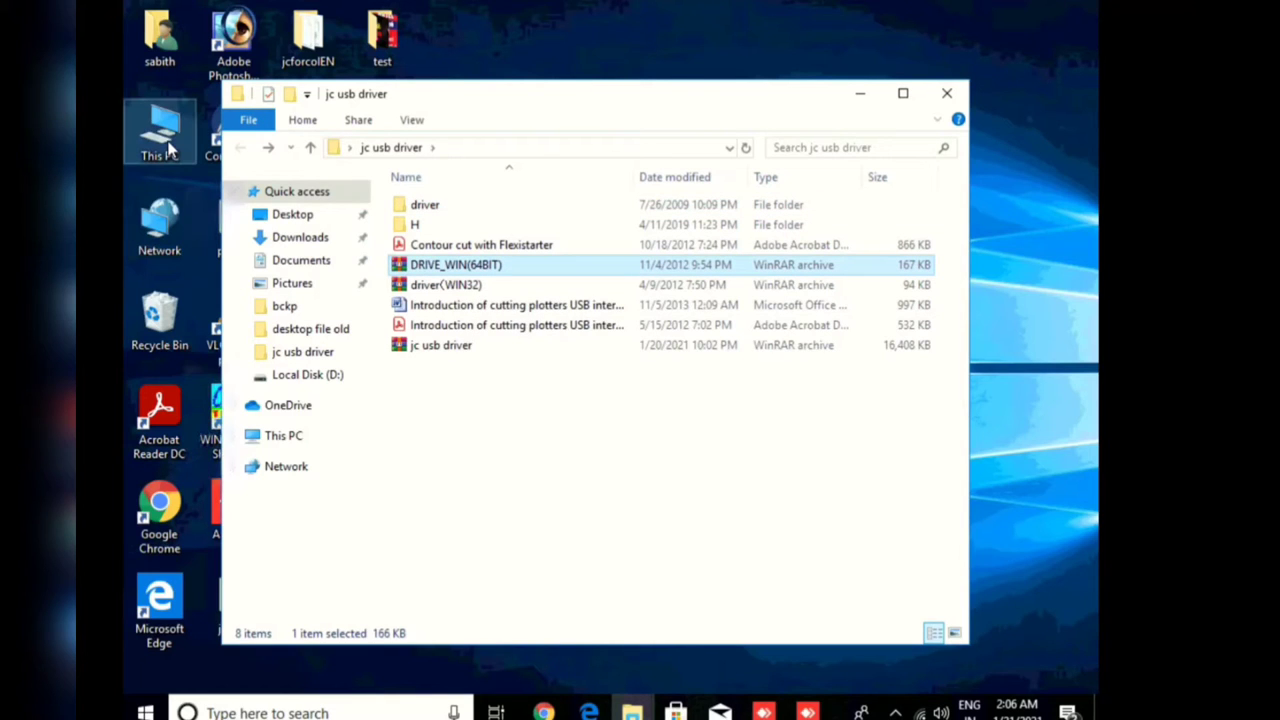
{"action": "right_click", "coordinate": [168, 150]}
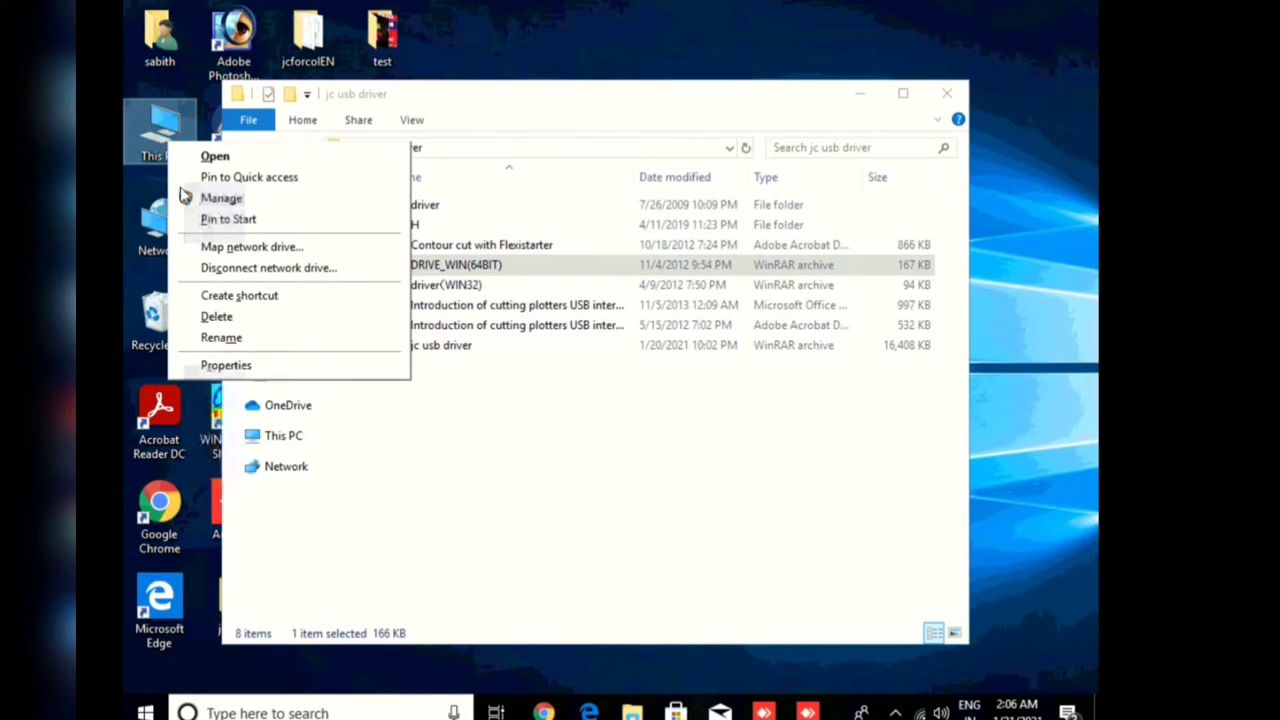
{"action": "left_click", "coordinate": [226, 366]}
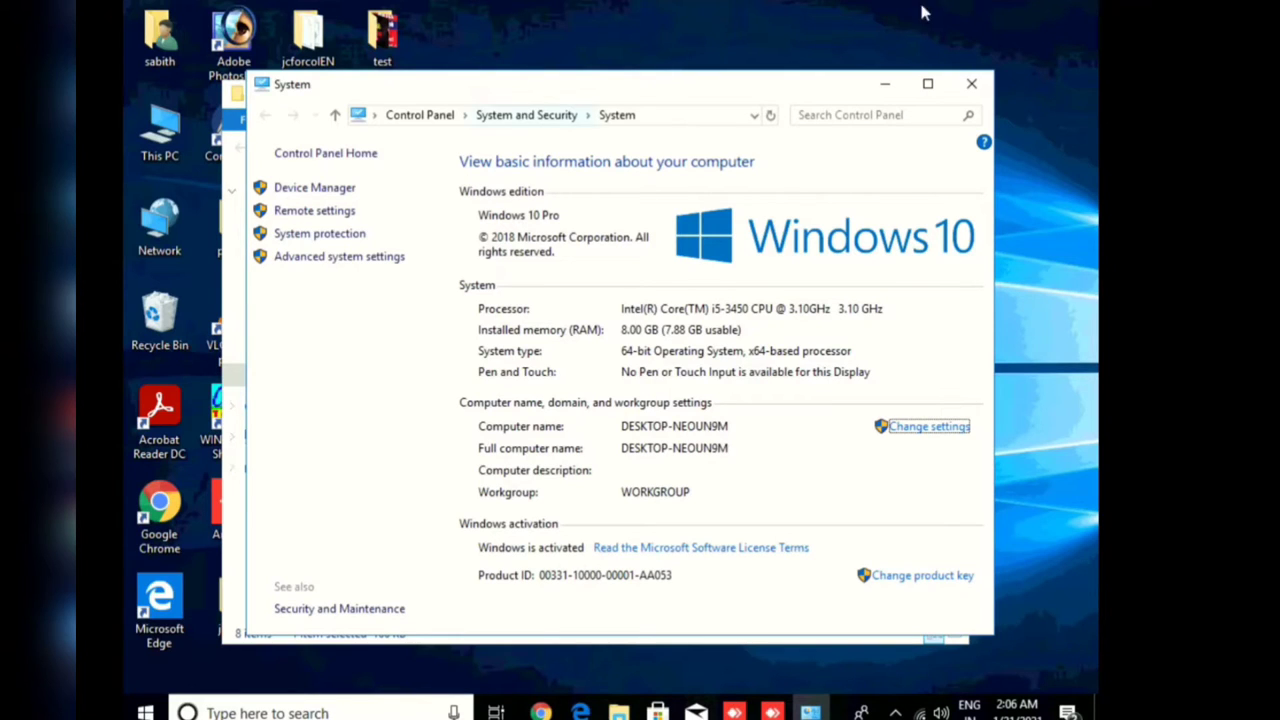
Close the System window and extract the DRIVE_WIN(64BIT) archive into a DRIVE_WIN(64BIT) folder inside jc usb driver.
{"action": "left_click", "coordinate": [972, 86]}
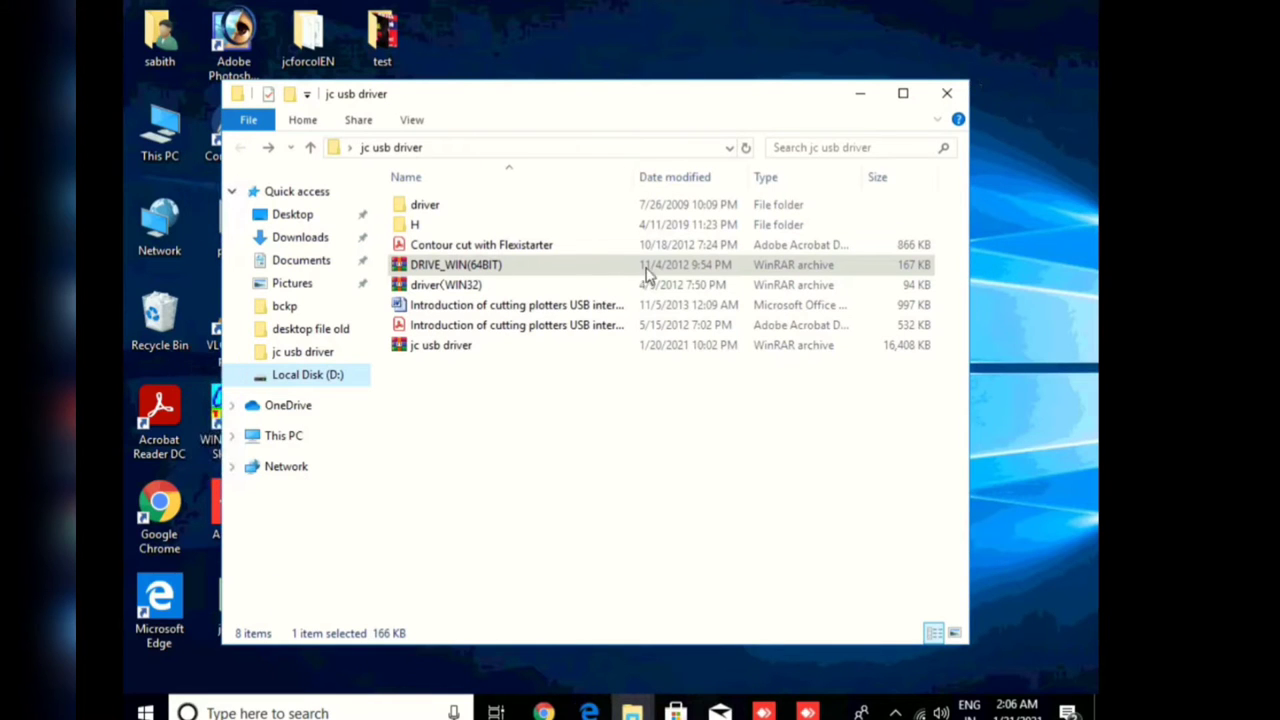
{"action": "left_click", "coordinate": [556, 271]}
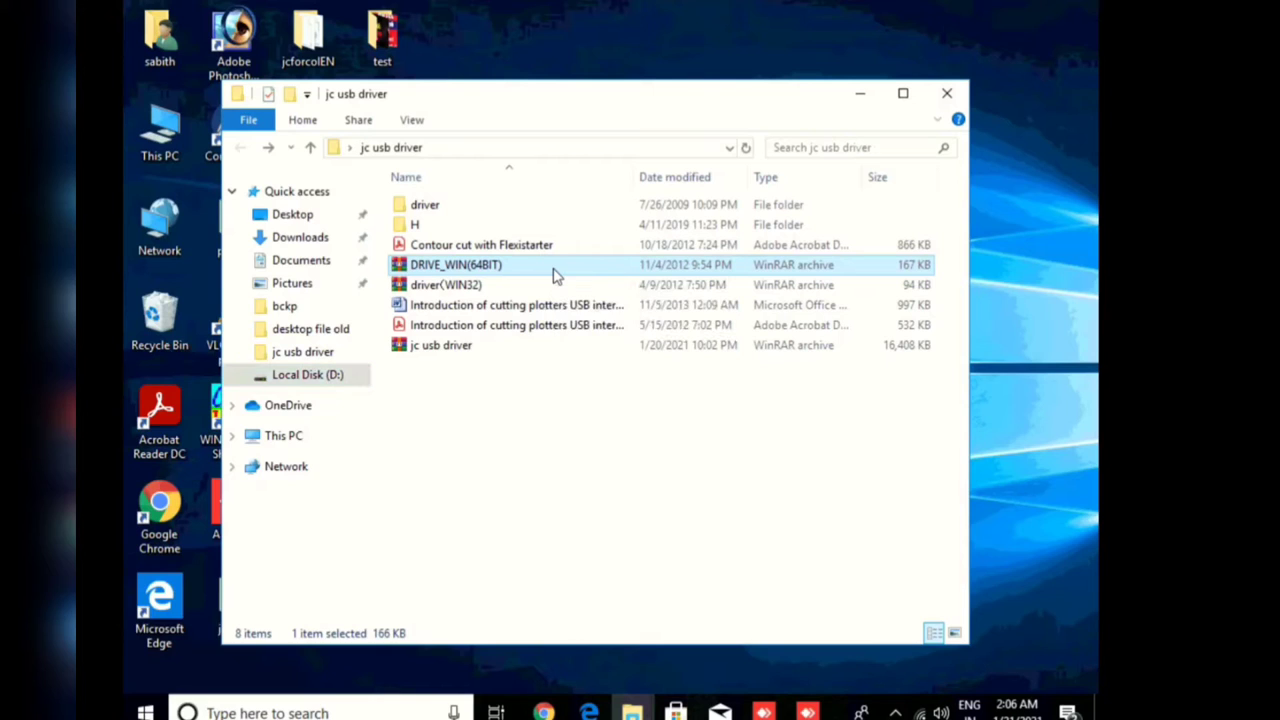
{"action": "right_click", "coordinate": [556, 275]}
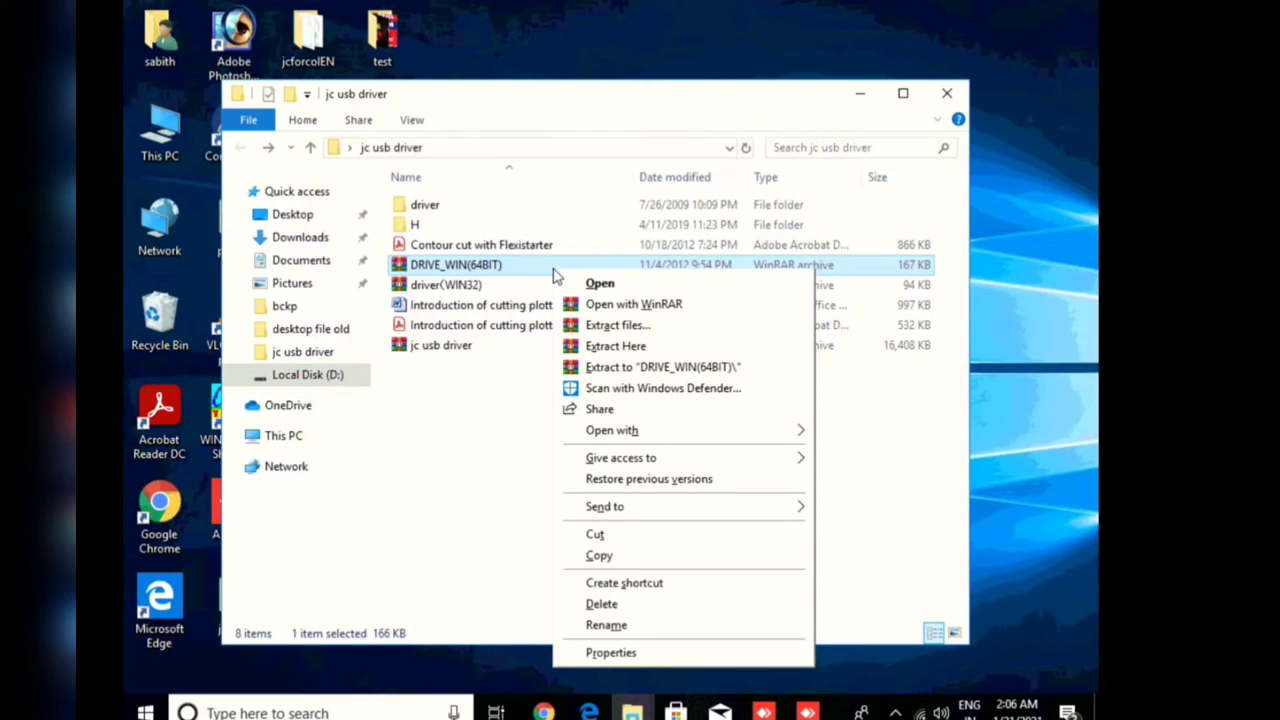
{"action": "left_click", "coordinate": [617, 328]}
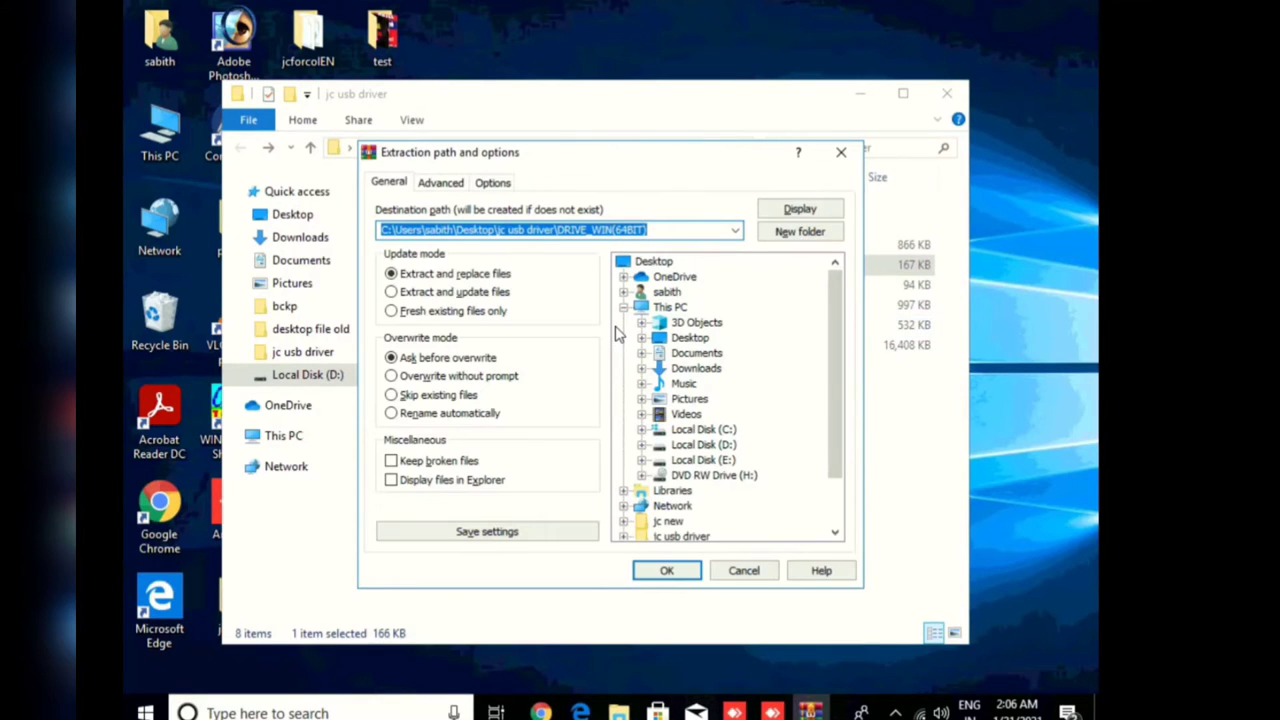
{"action": "left_click", "coordinate": [667, 573]}
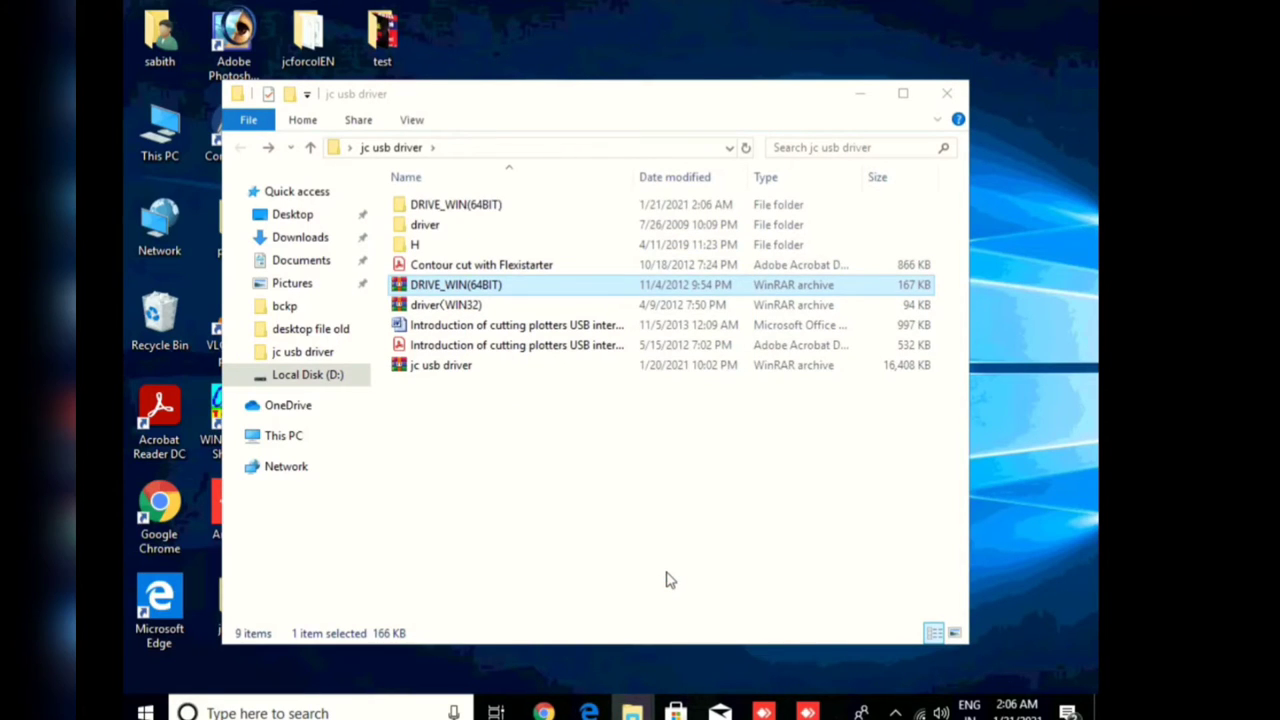
Open the extracted DRIVE_WIN(64BIT) folder, run the CH341SER application and allow it to make changes to the device.
{"action": "double_click", "coordinate": [616, 207]}
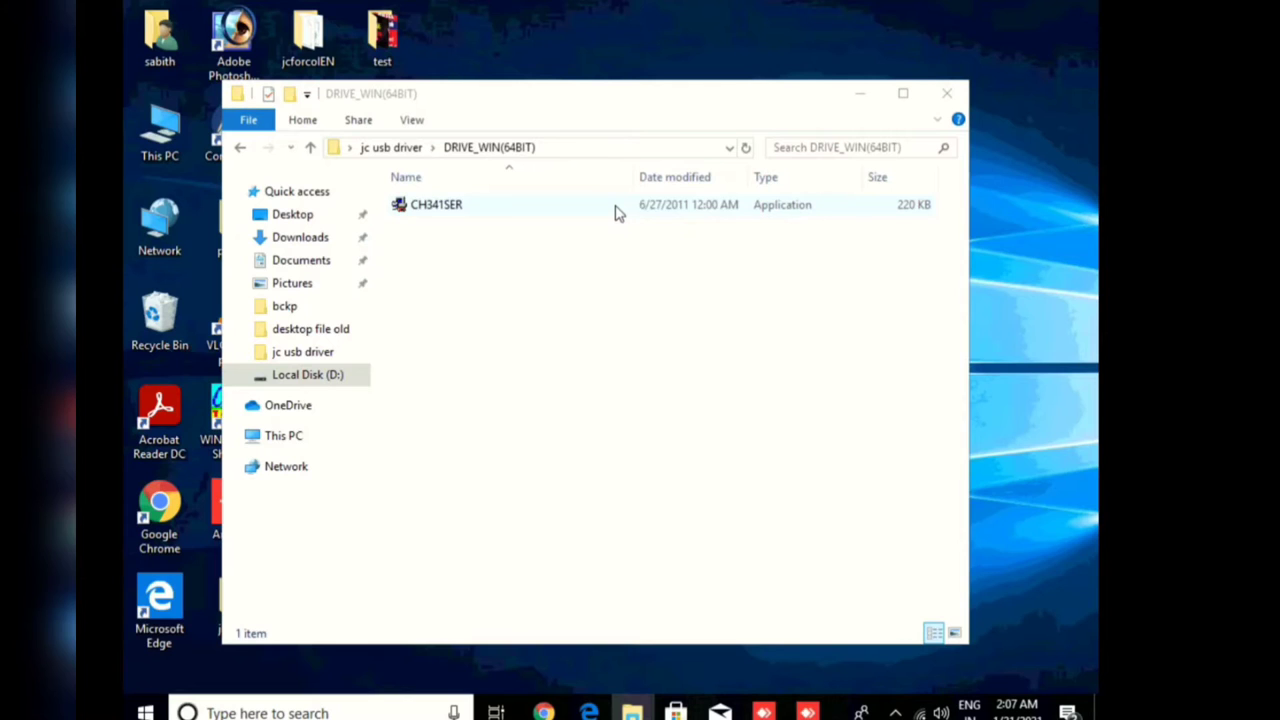
{"action": "left_click", "coordinate": [616, 207]}
{"action": "double_click", "coordinate": [616, 207]}
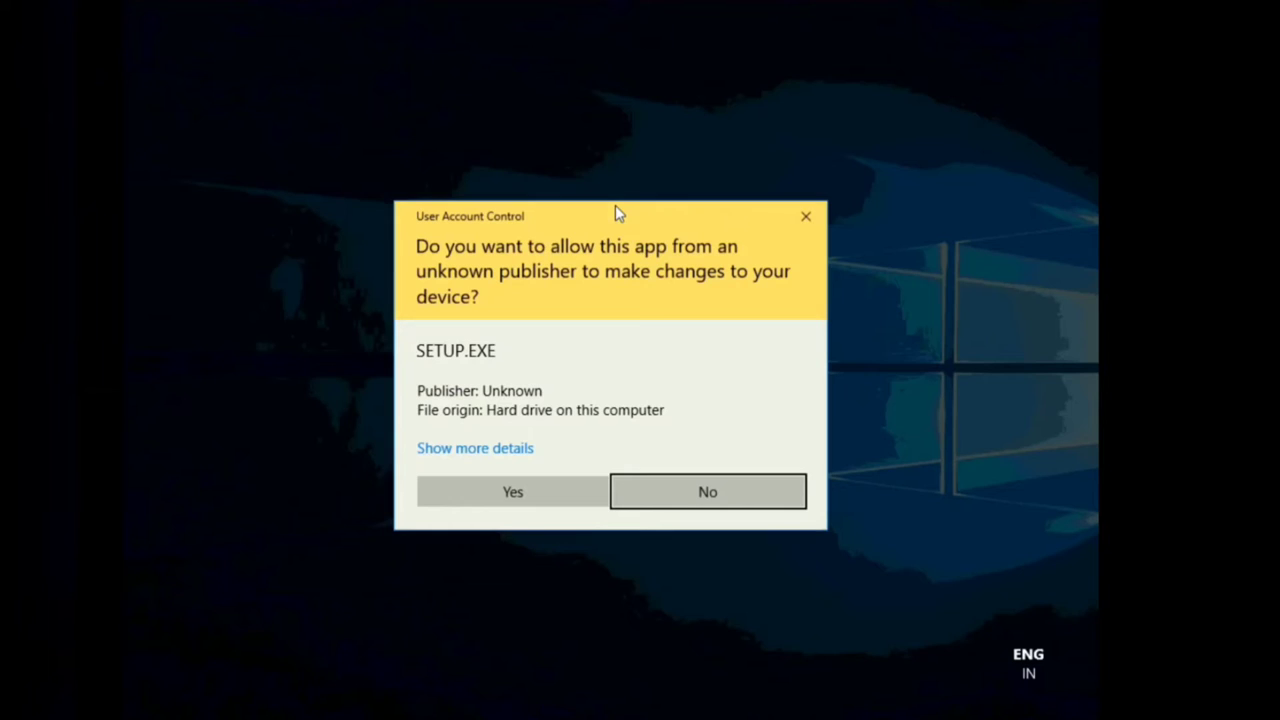
{"action": "left_click", "coordinate": [490, 497]}
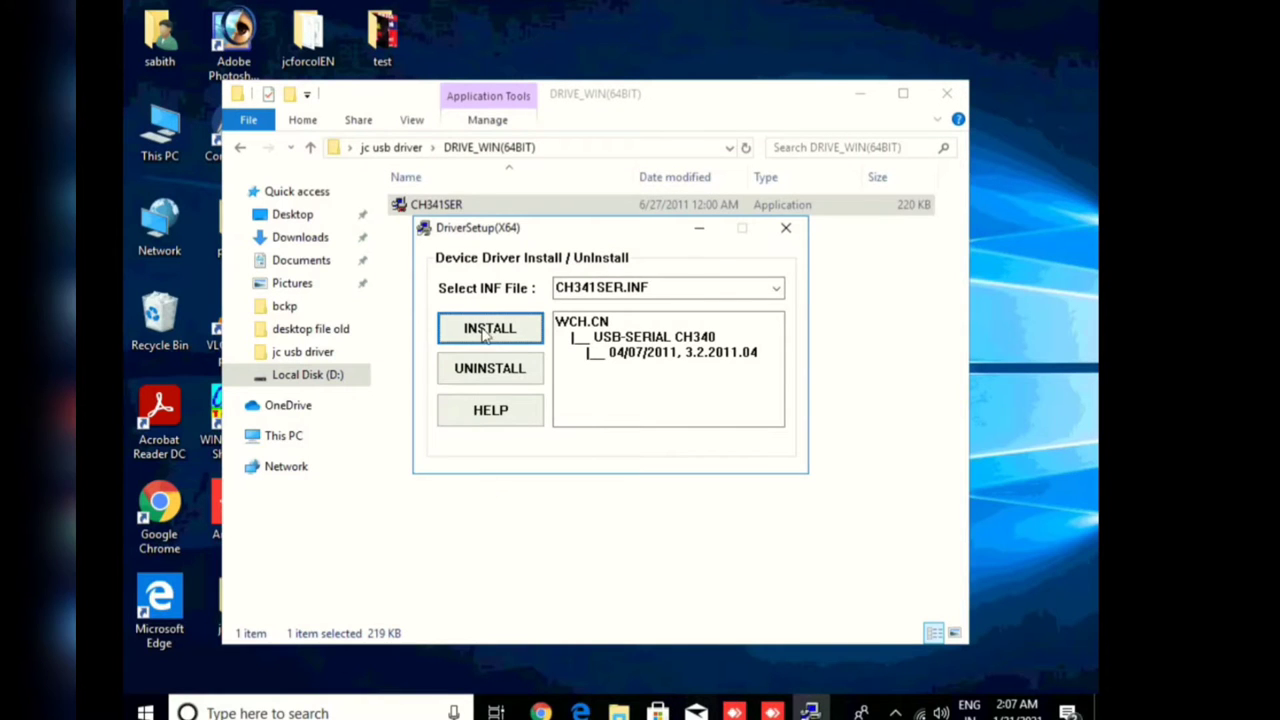
Try twice to install the device driver from CH341SER.INF in DriverSetup(X64), dismissing the message after each attempt.
{"action": "left_click", "coordinate": [487, 332]}
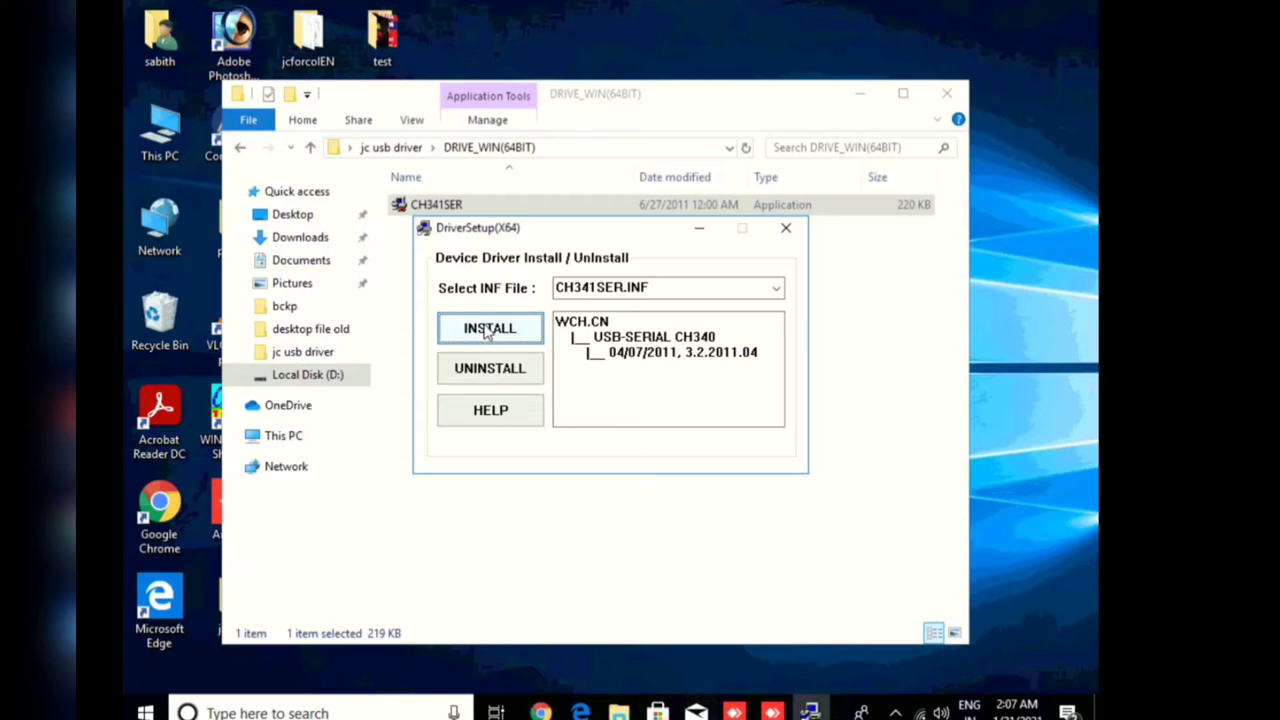
{"action": "left_click", "coordinate": [487, 332]}
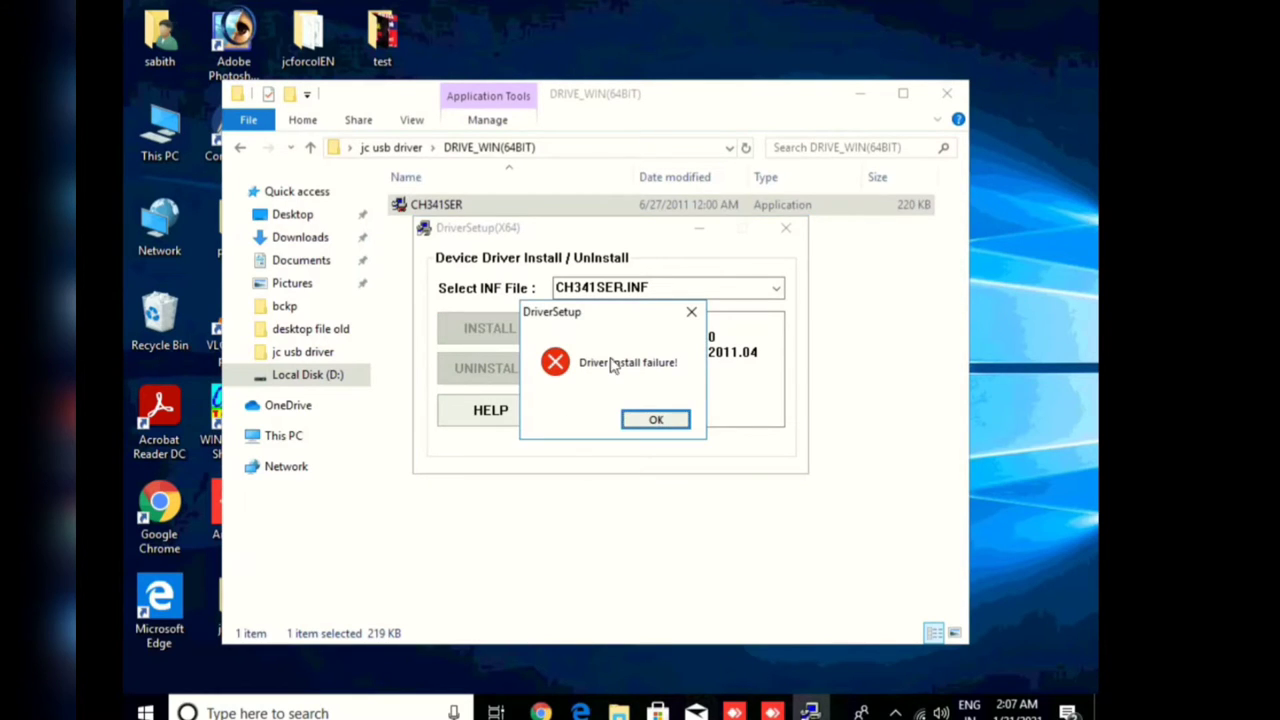
{"action": "left_click", "coordinate": [655, 420]}
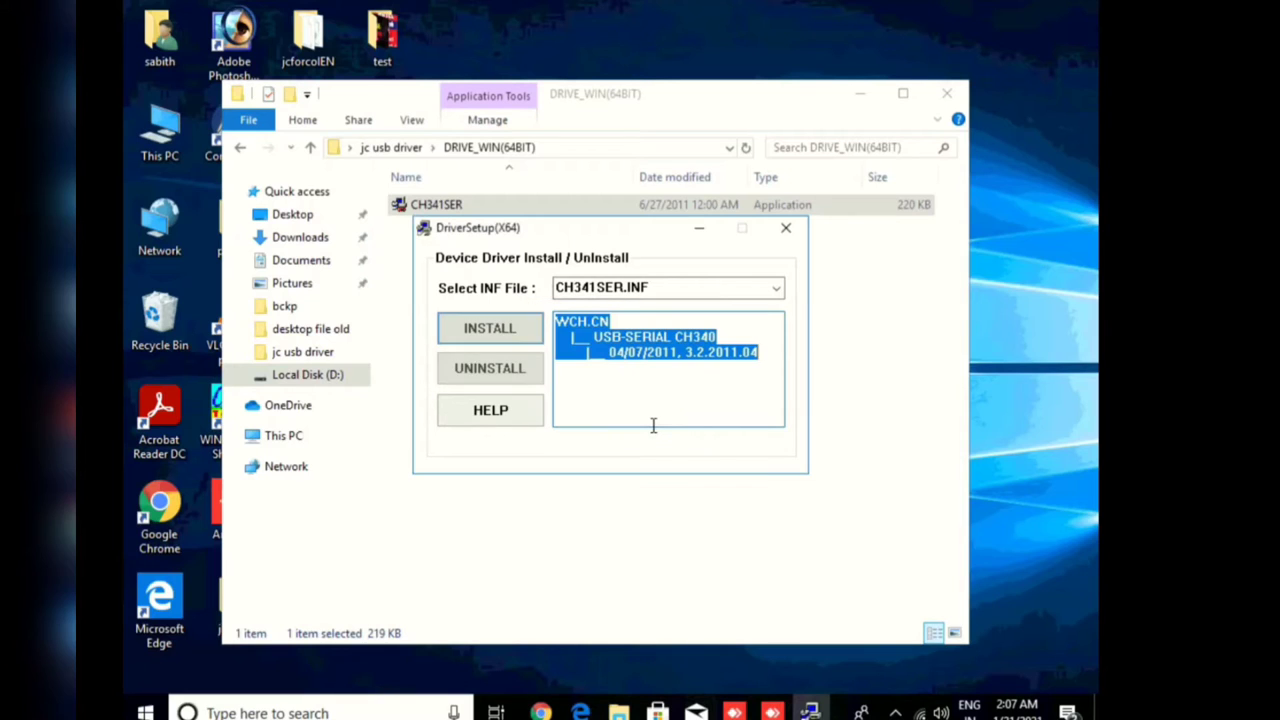
{"action": "left_click", "coordinate": [519, 334]}
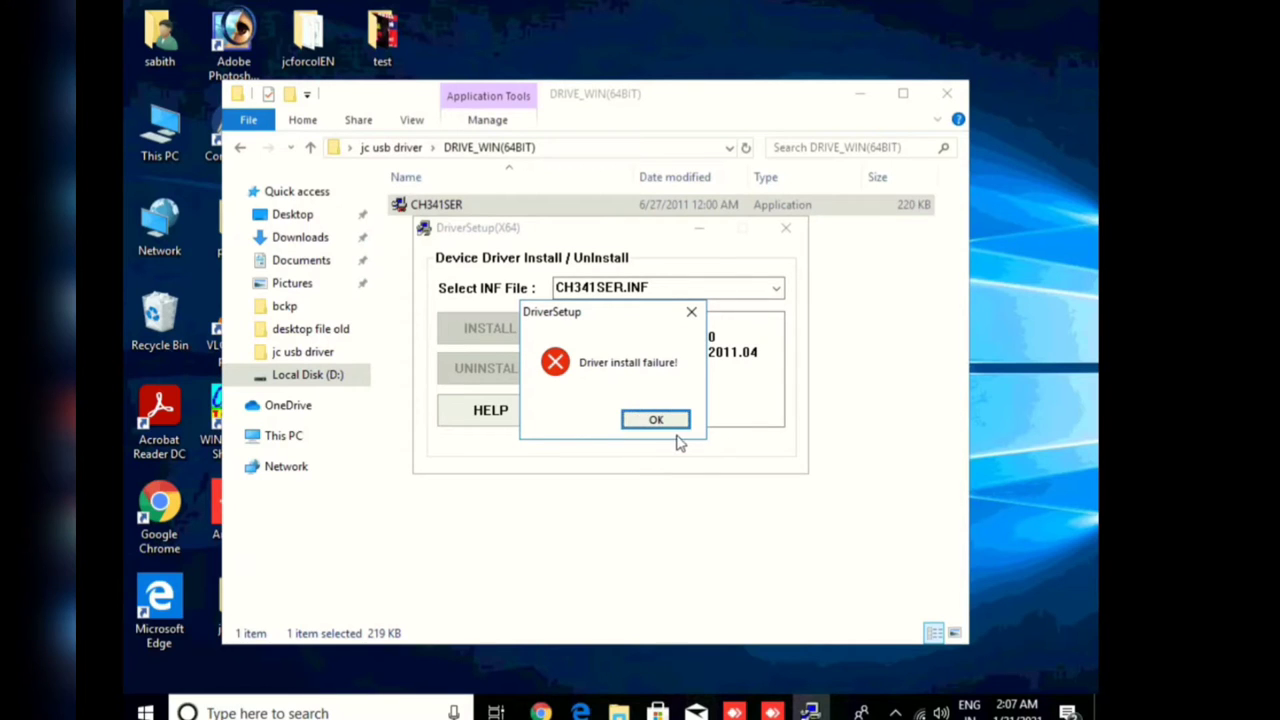
{"action": "left_click", "coordinate": [675, 421]}
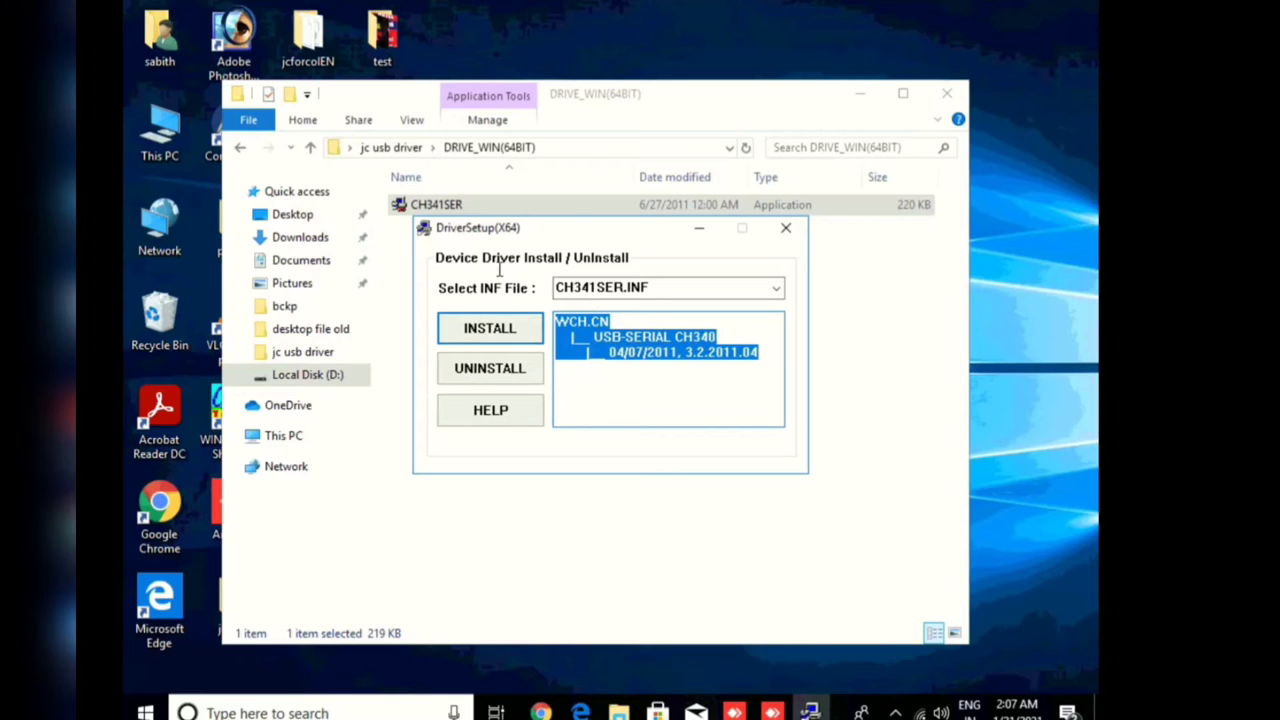
Open Device Manager through the management console of This PC and expand the Universal Serial Bus controllers.
{"action": "right_click", "coordinate": [181, 142]}
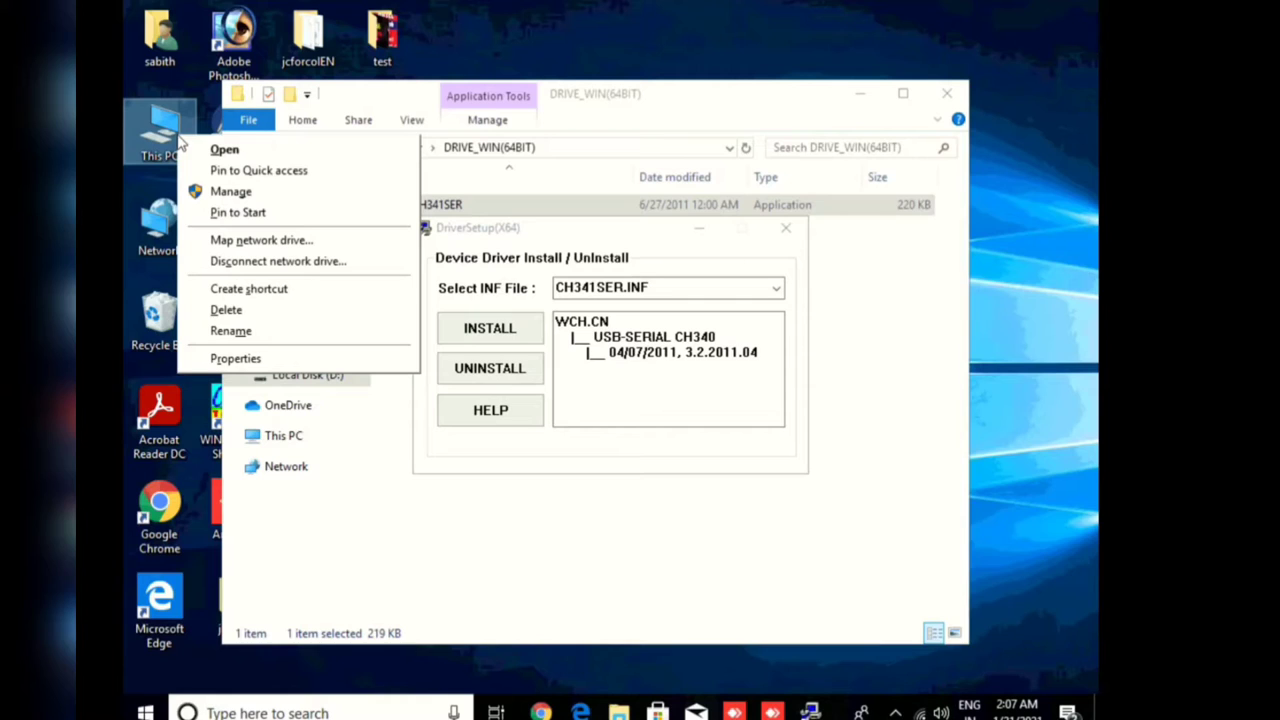
{"action": "left_click", "coordinate": [223, 193]}
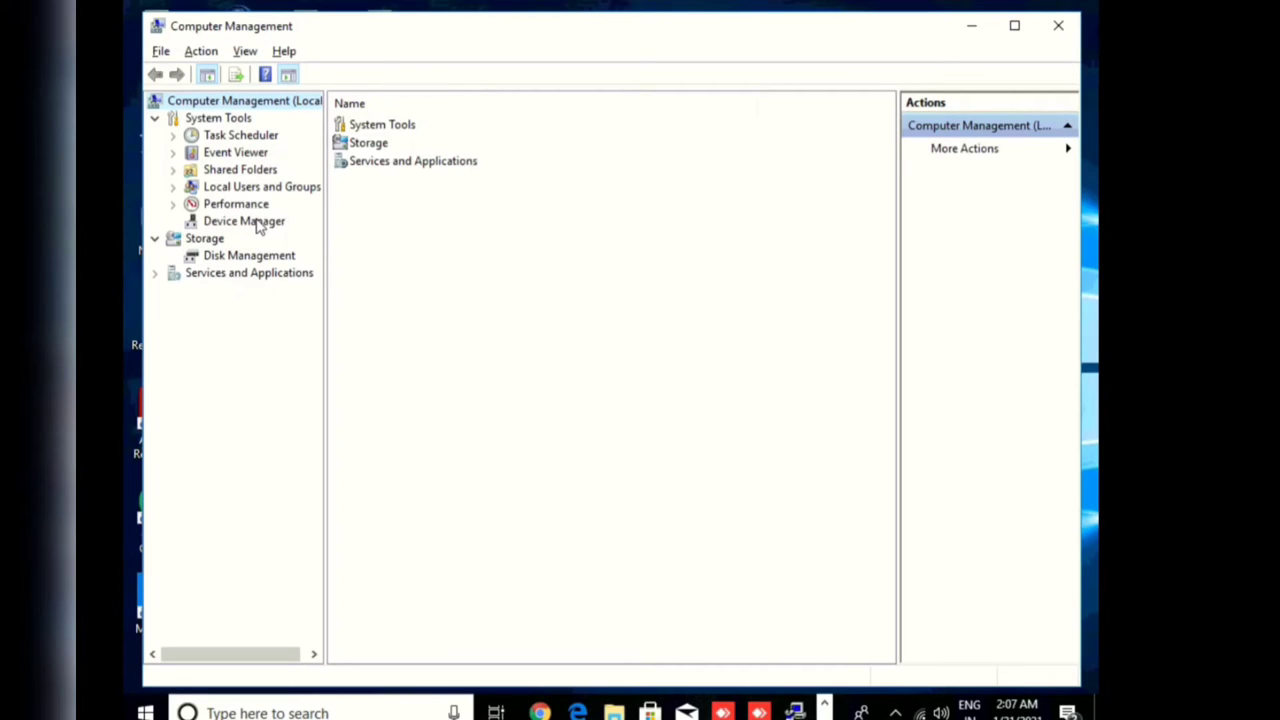
{"action": "left_click", "coordinate": [250, 221]}
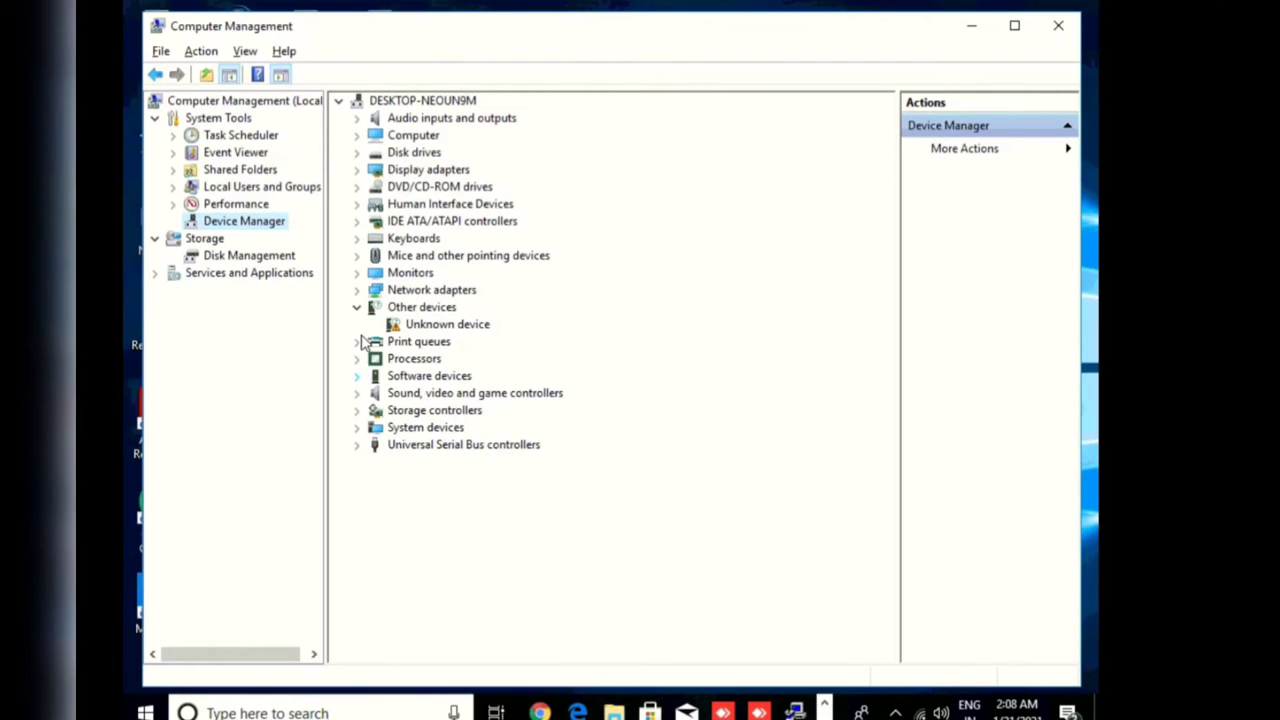
{"action": "left_click", "coordinate": [358, 446]}
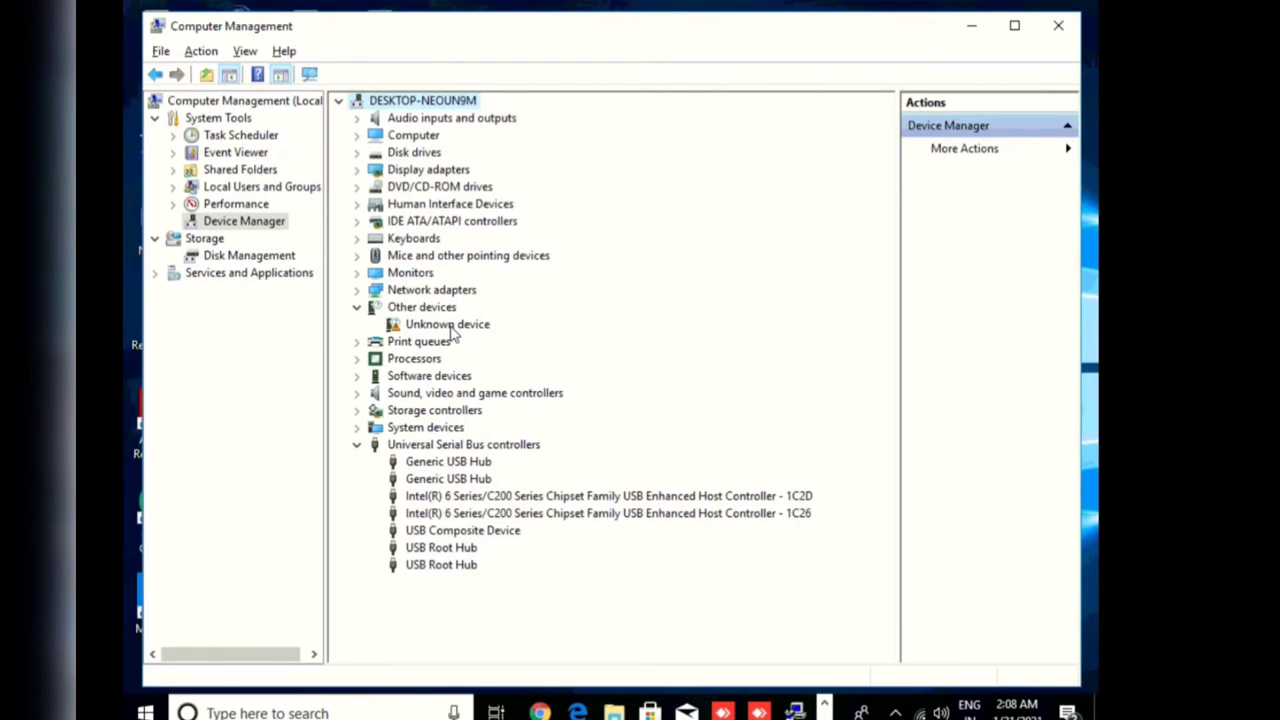
Try to update the driver of the Unknown device with the automatic driver search, and close the update wizard.
{"action": "left_click", "coordinate": [450, 325]}
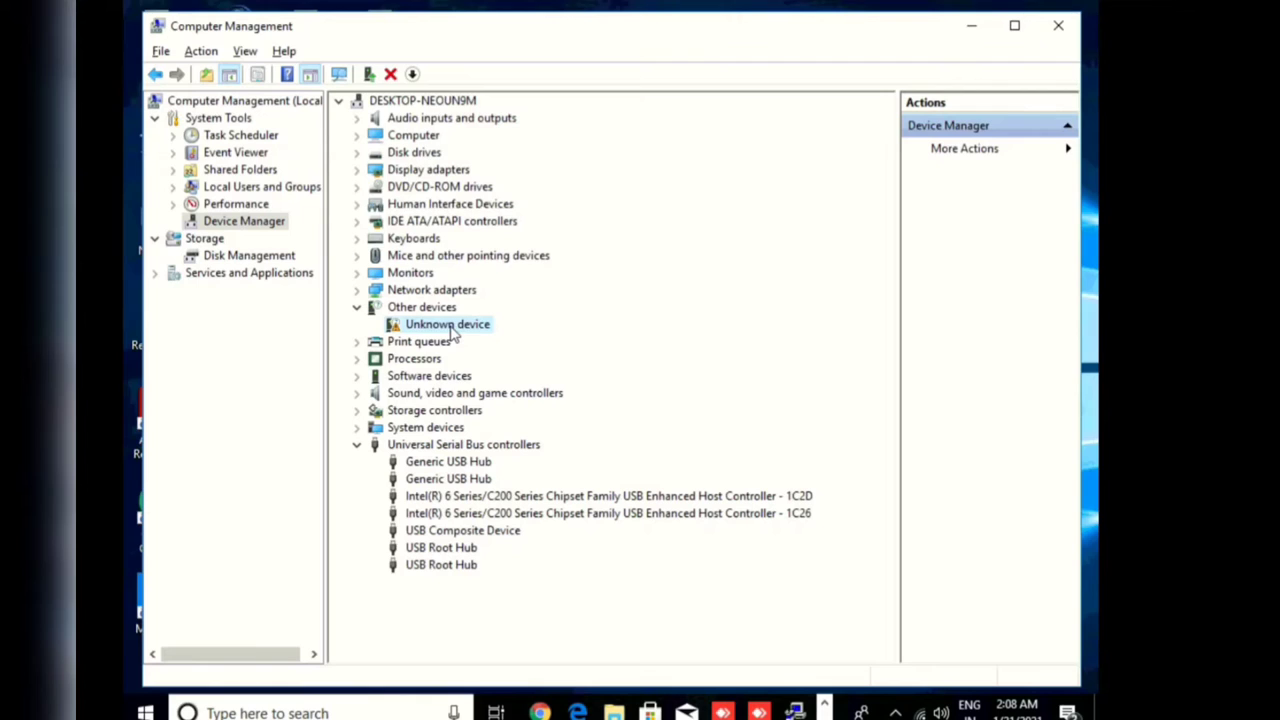
{"action": "right_click", "coordinate": [452, 334]}
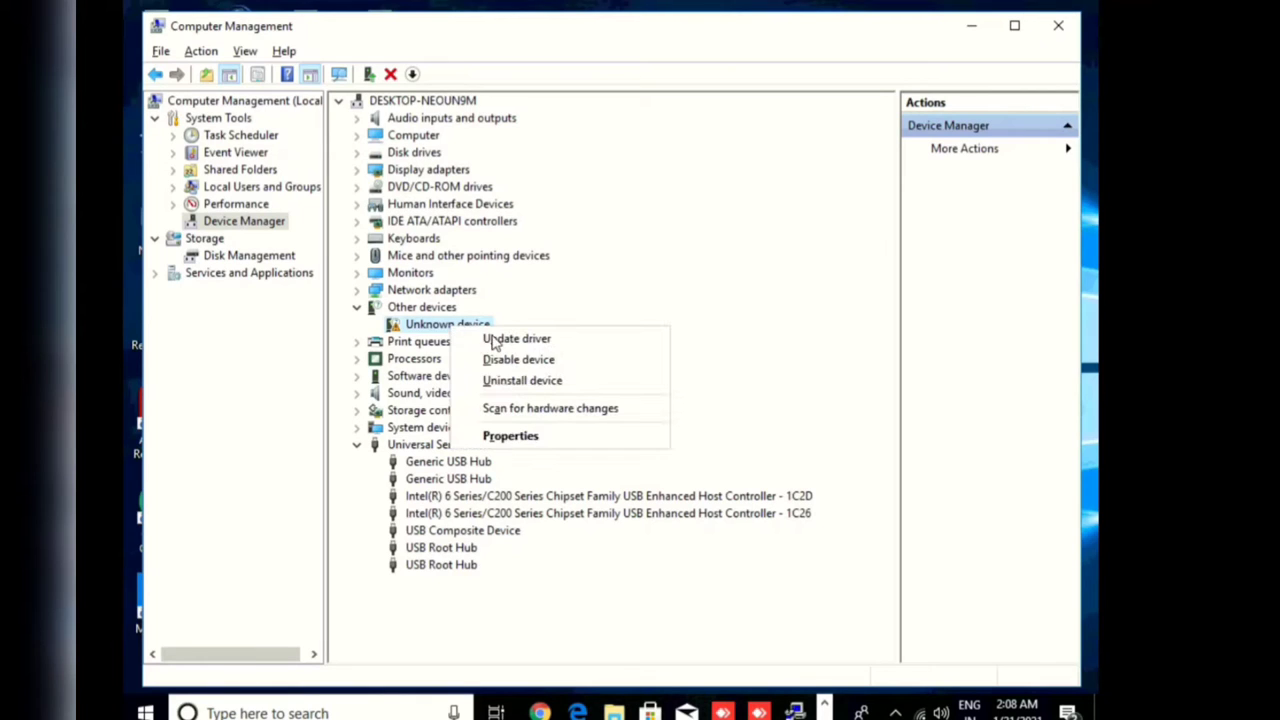
{"action": "left_click", "coordinate": [499, 341]}
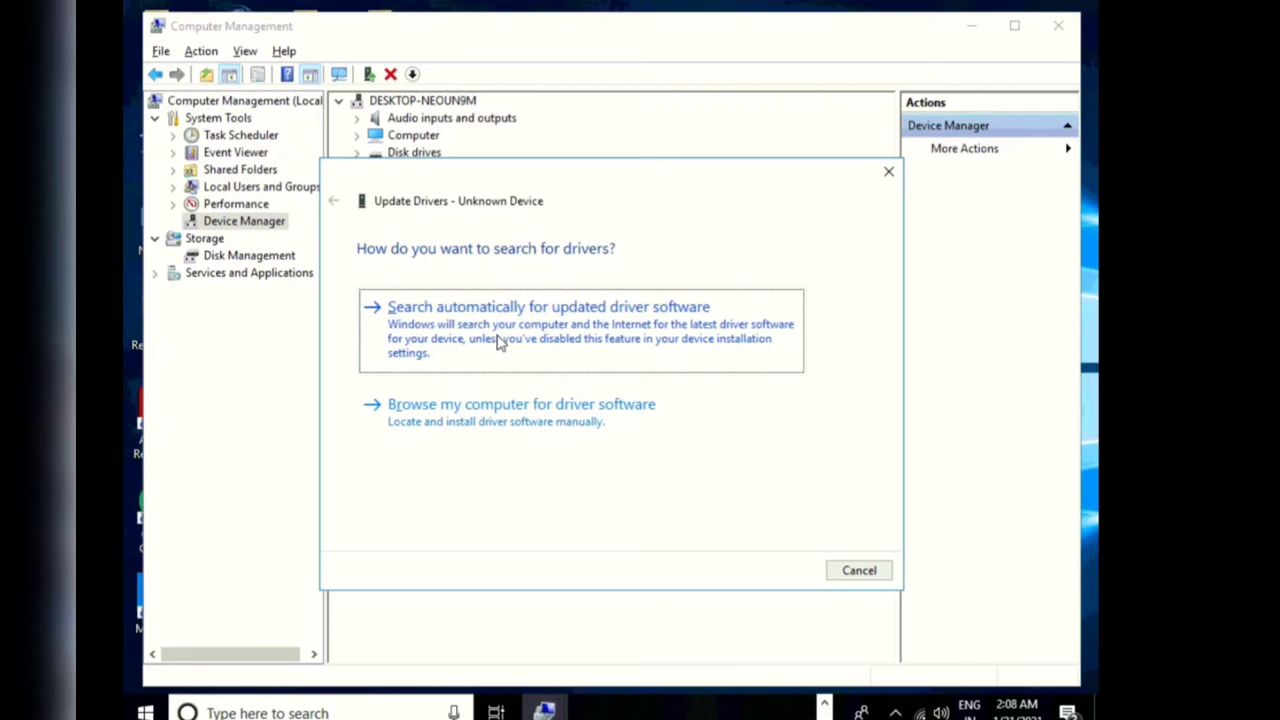
{"action": "left_click", "coordinate": [499, 341]}
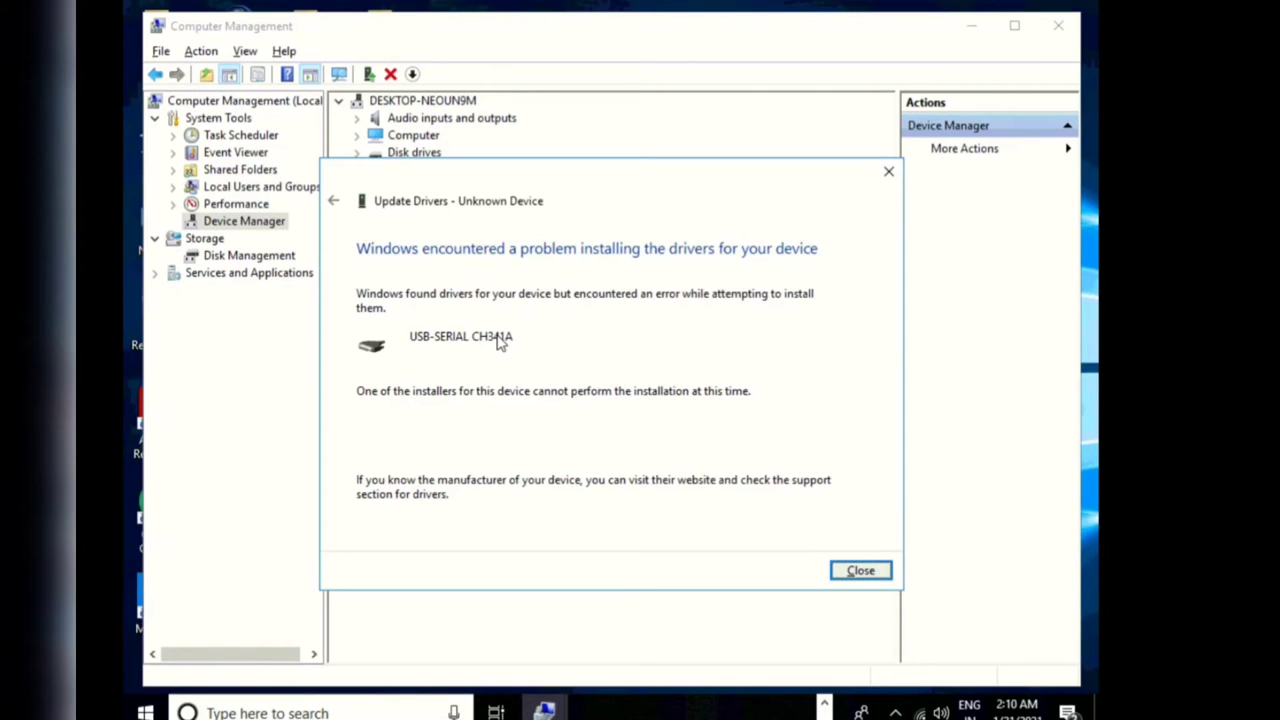
{"action": "left_click", "coordinate": [860, 570]}
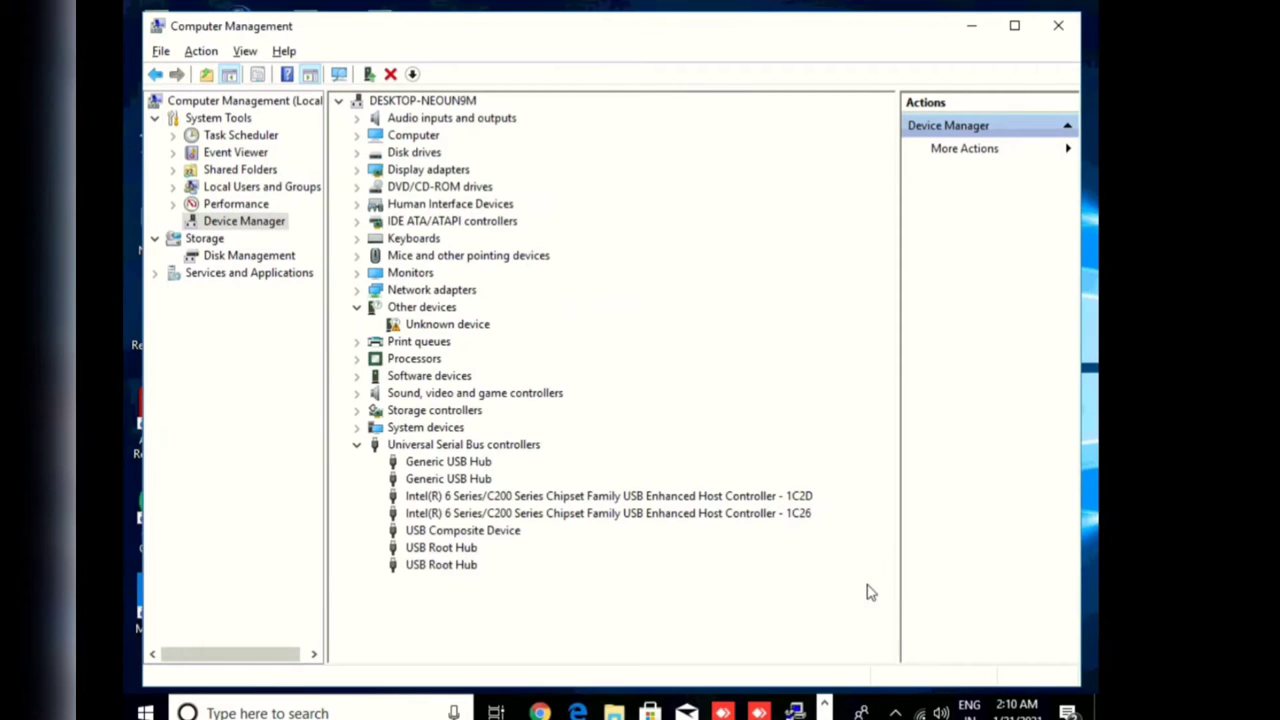
Collapse the Universal Serial Bus controllers group in the device list.
{"action": "right_click", "coordinate": [828, 441]}
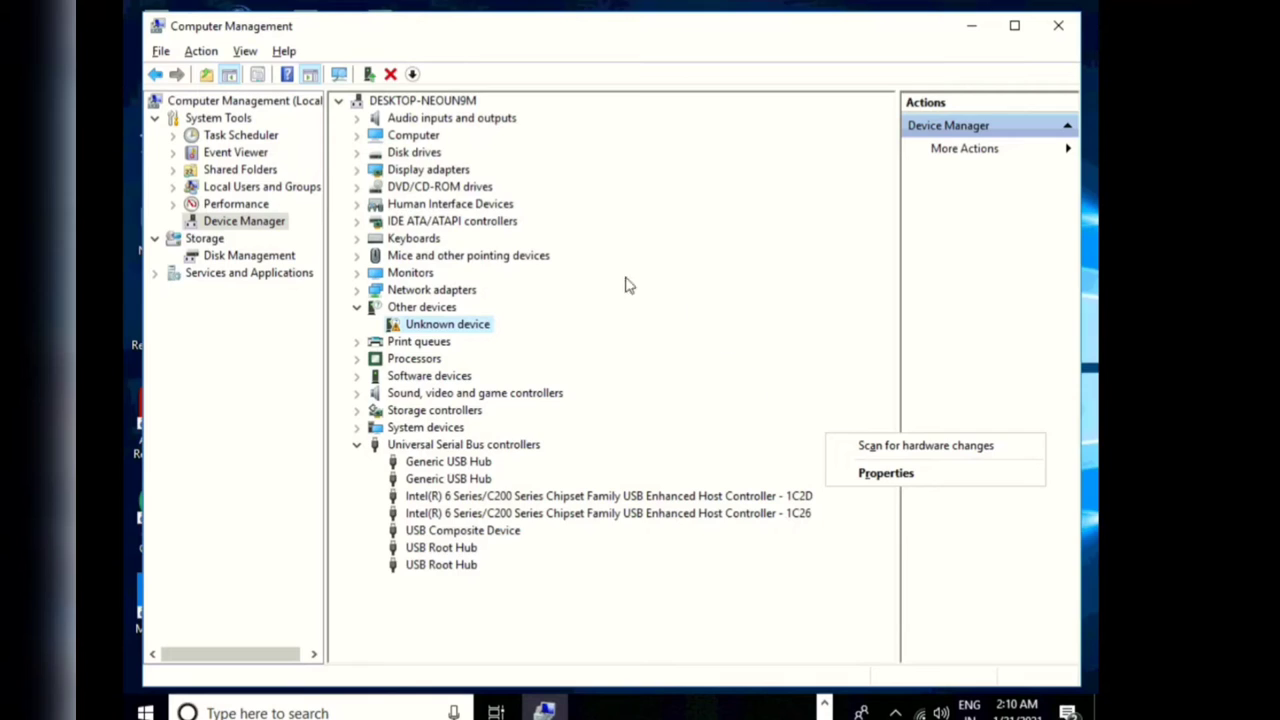
{"action": "left_click", "coordinate": [358, 446]}
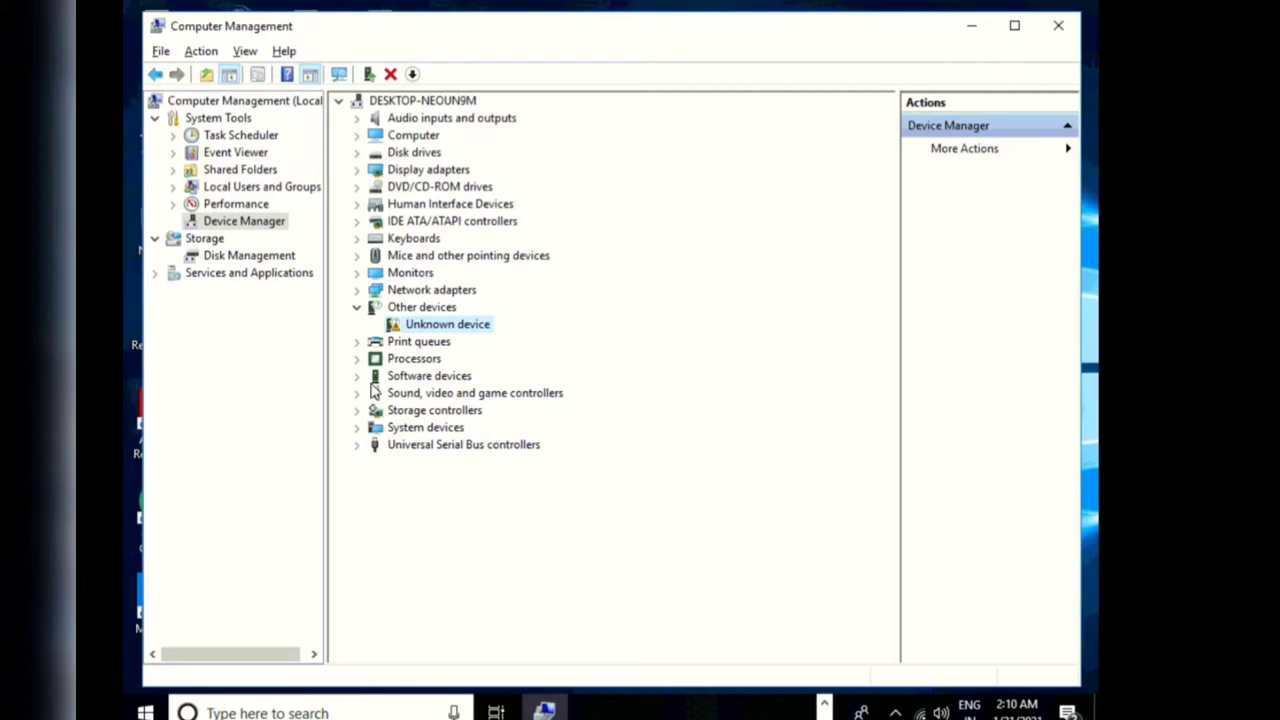
{"action": "right_click", "coordinate": [367, 344]}
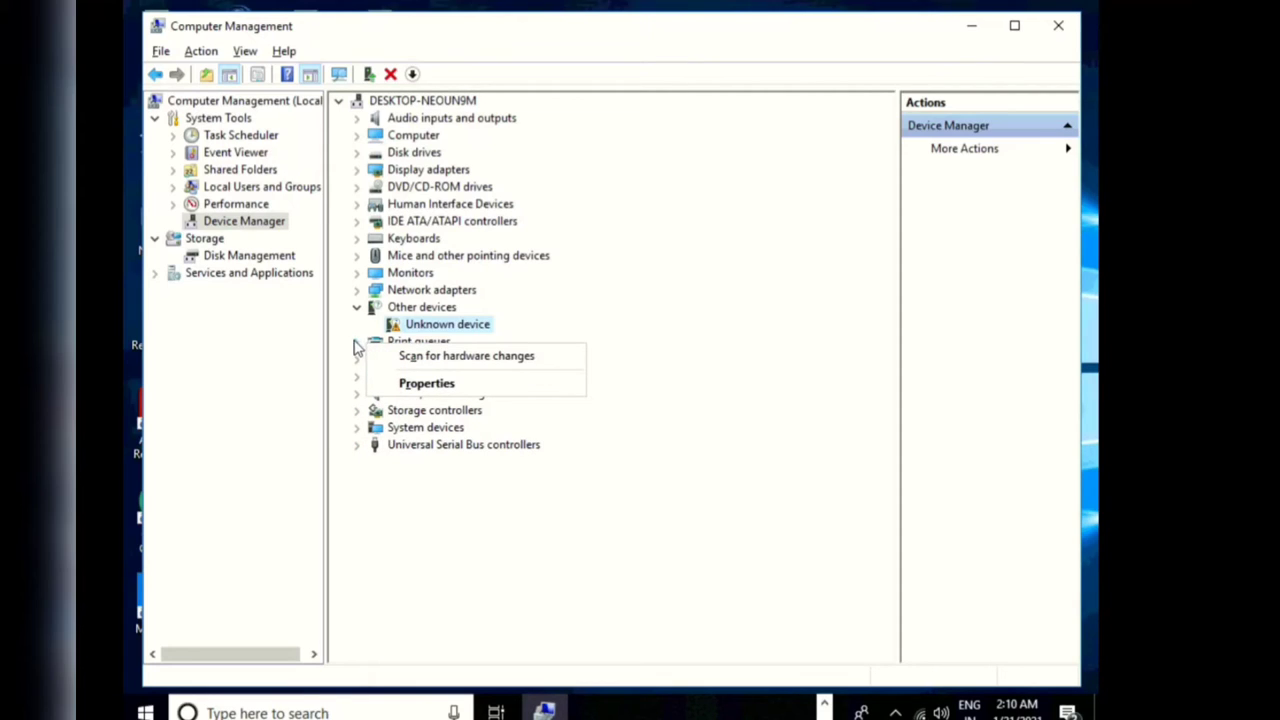
{"action": "left_click", "coordinate": [357, 344]}
{"action": "left_click", "coordinate": [357, 342]}
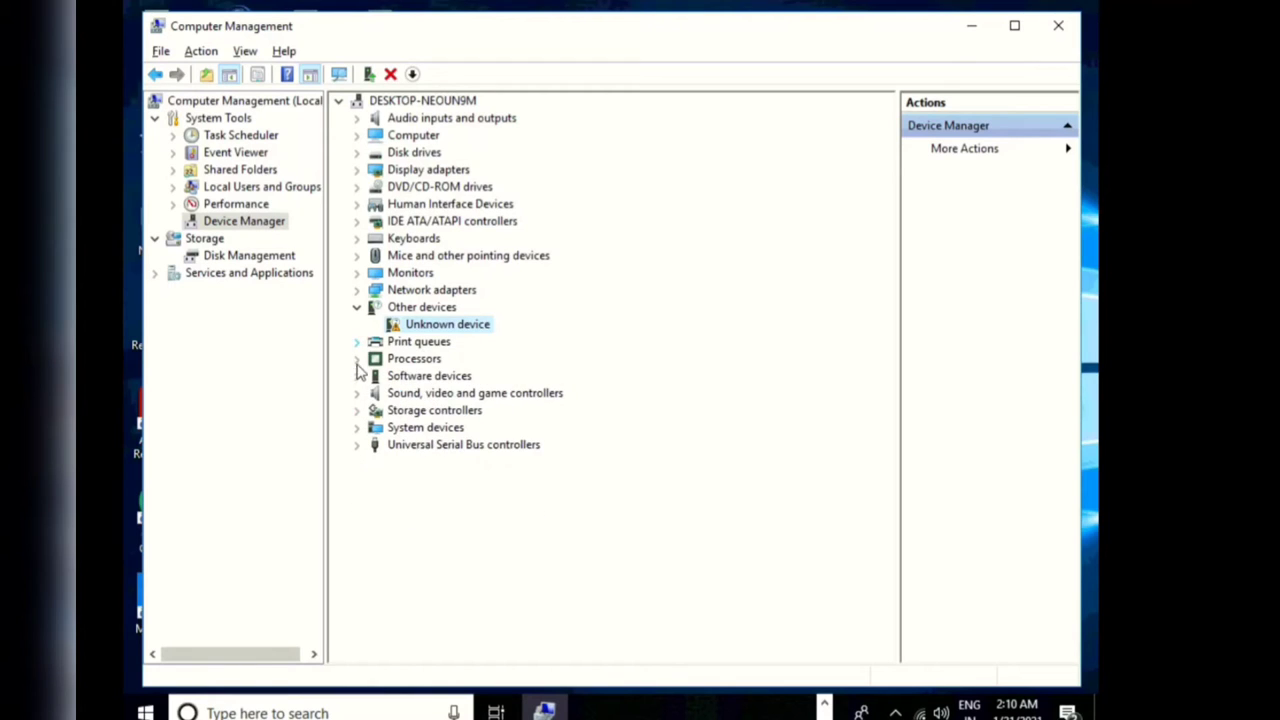
Try the automatic driver update on the Unknown device once more, and close the wizard.
{"action": "right_click", "coordinate": [453, 333]}
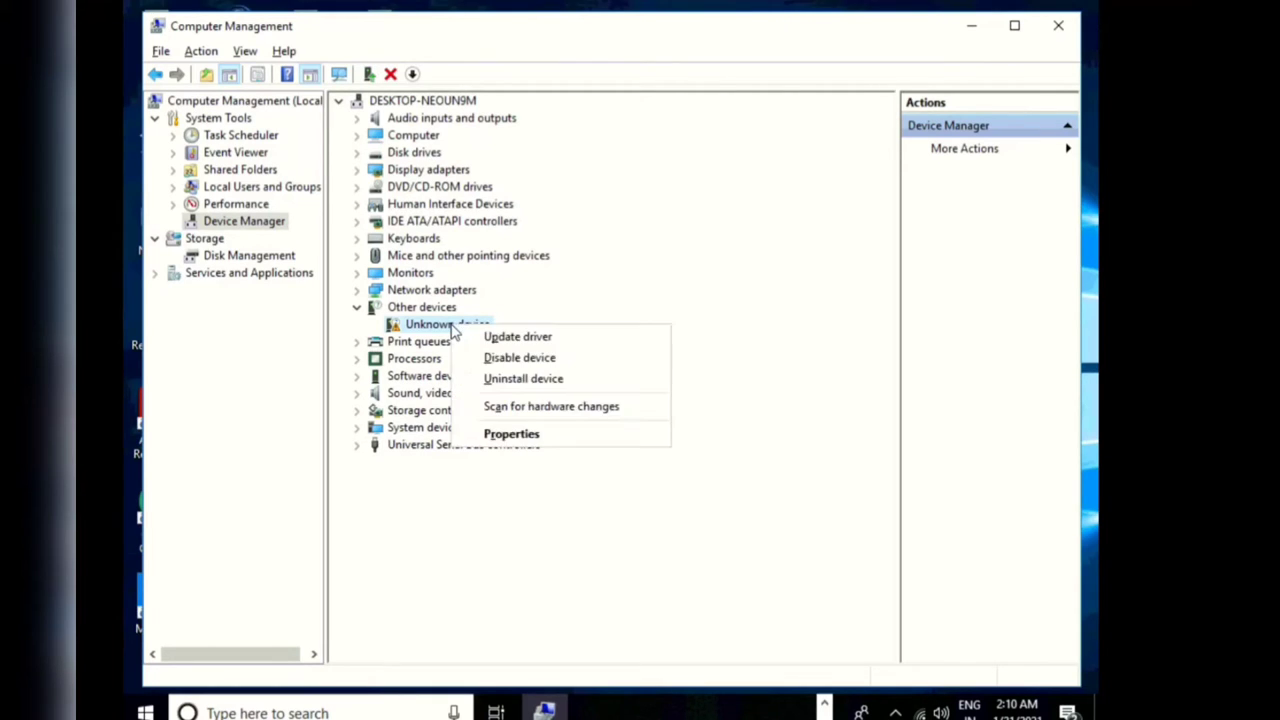
{"action": "left_click", "coordinate": [520, 340]}
{"action": "left_click", "coordinate": [526, 348]}
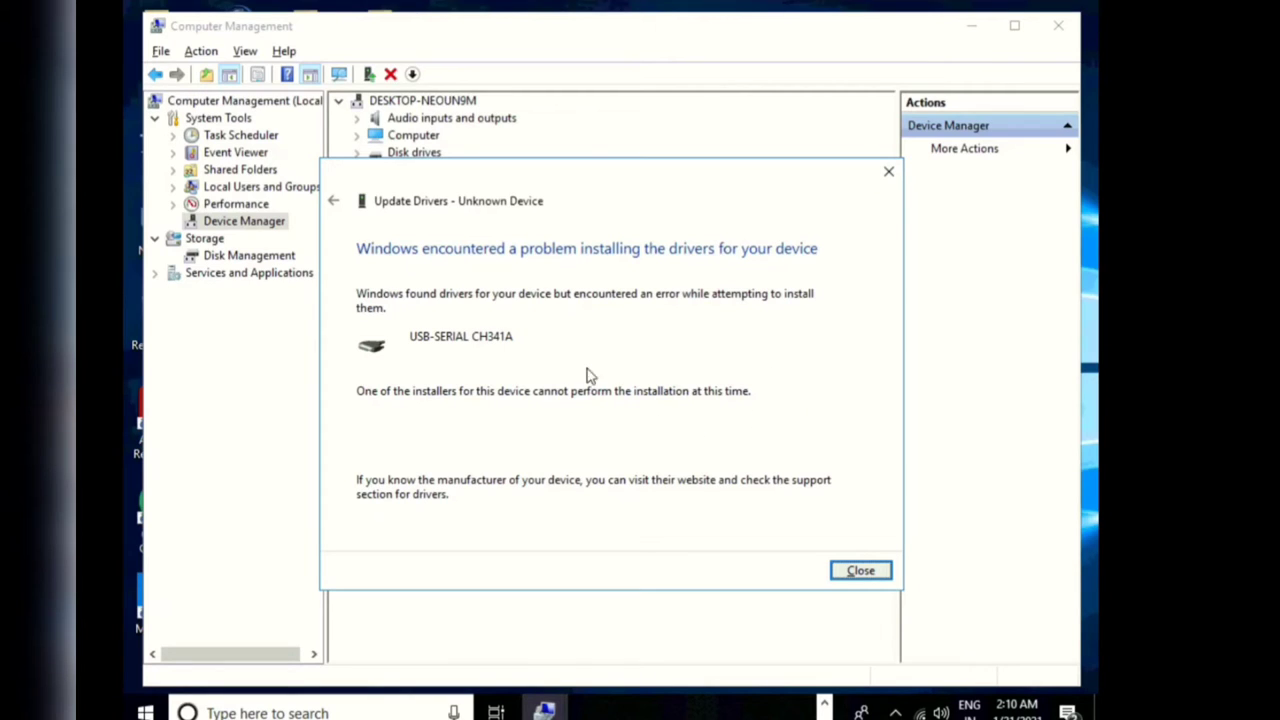
{"action": "left_click", "coordinate": [866, 574]}
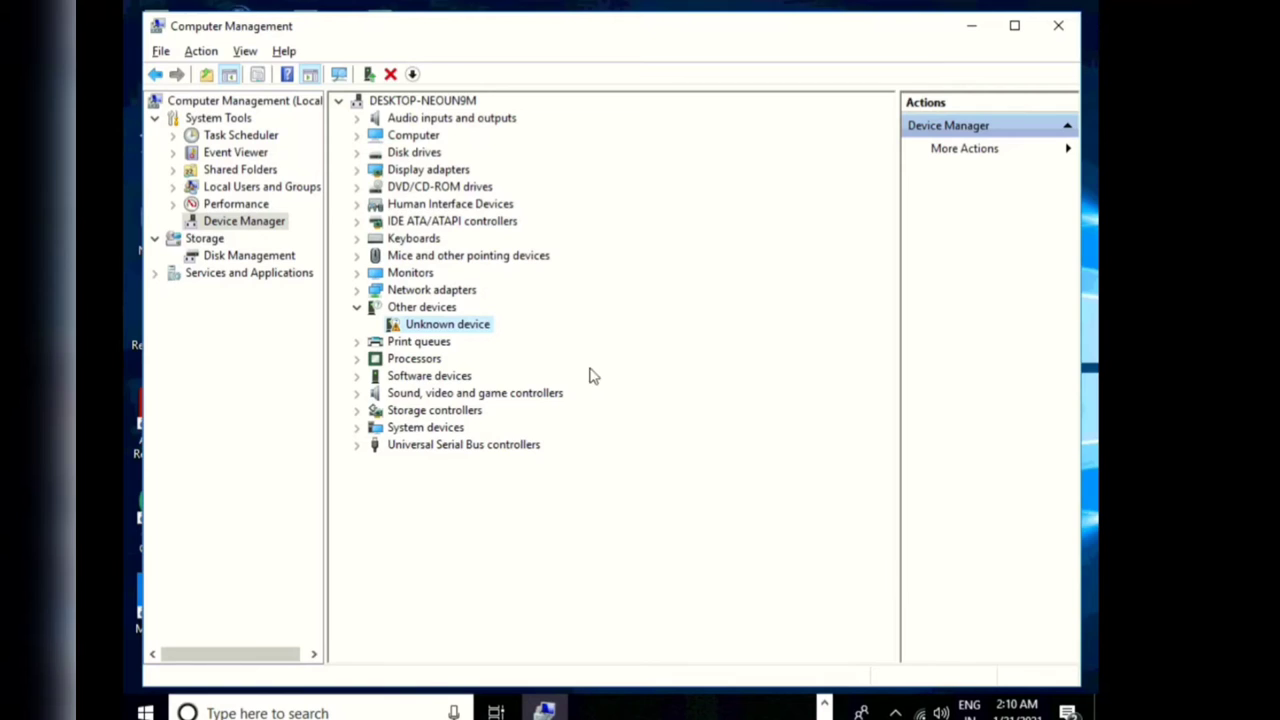
Try to update the Unknown device's driver from the DRIVE_WIN(64BIT) folder inside jc usb driver, and close the update wizard.
{"action": "right_click", "coordinate": [485, 328]}
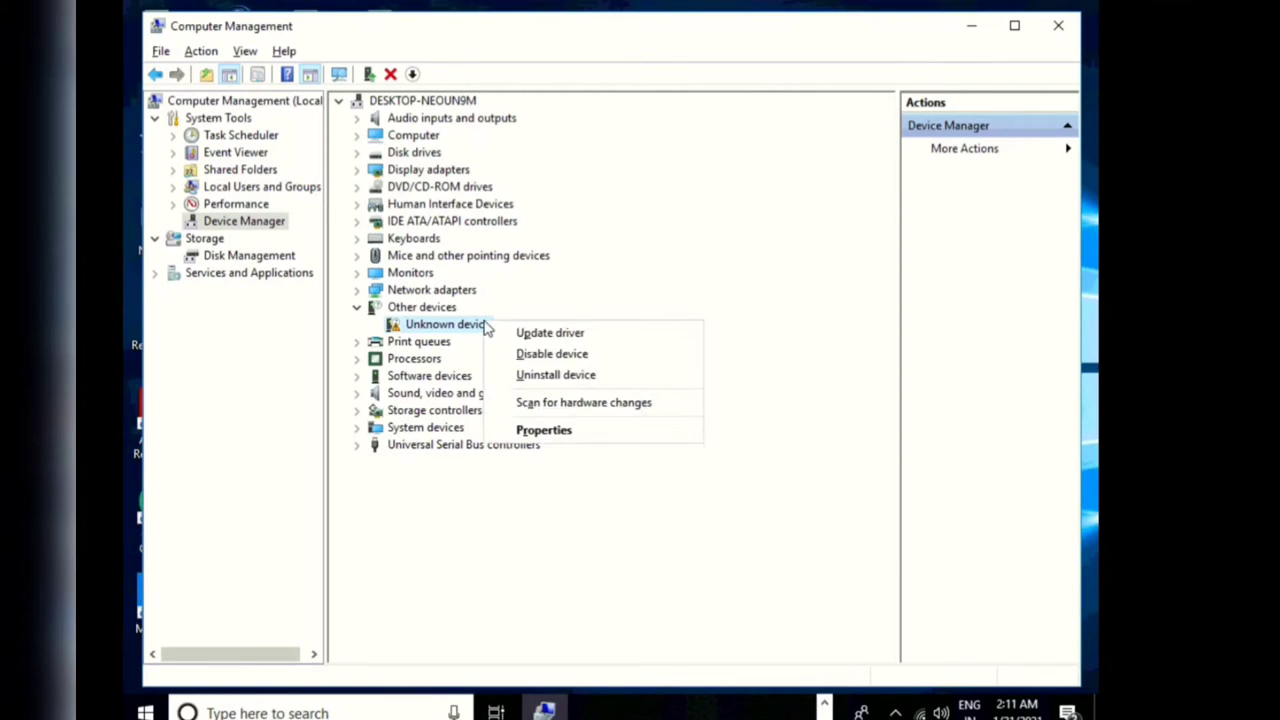
{"action": "left_click", "coordinate": [548, 340]}
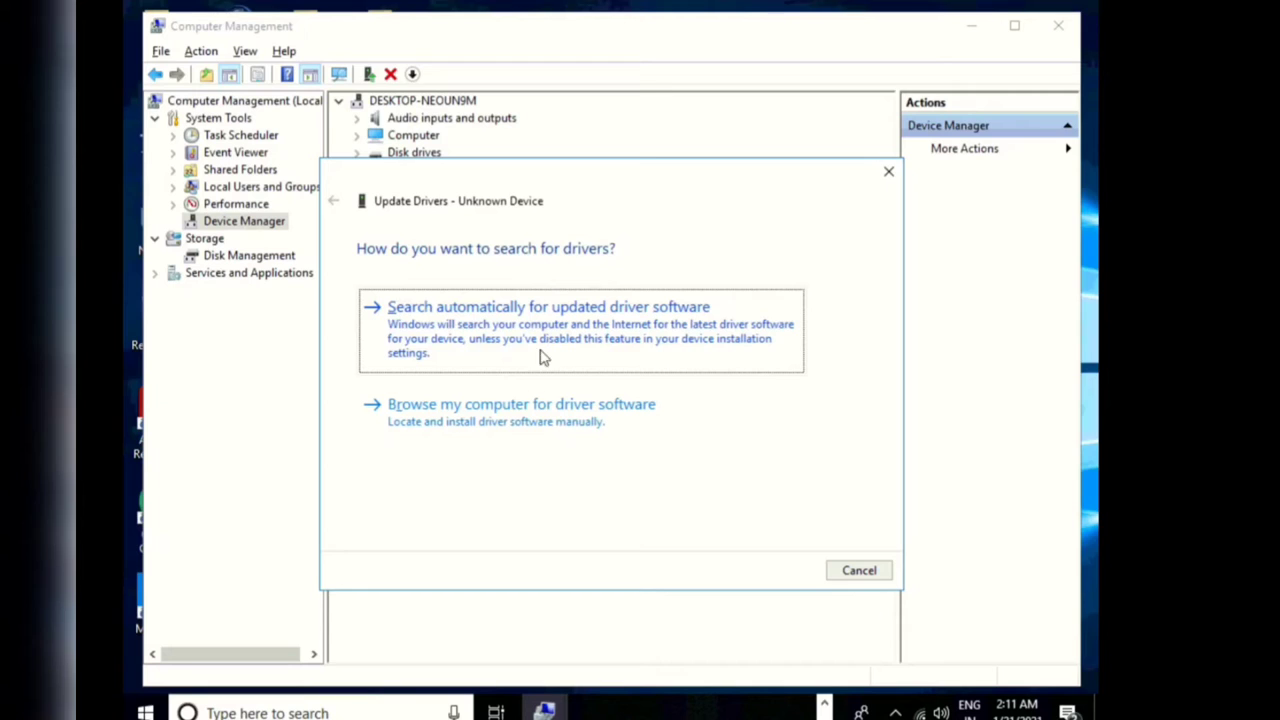
{"action": "left_click", "coordinate": [521, 410]}
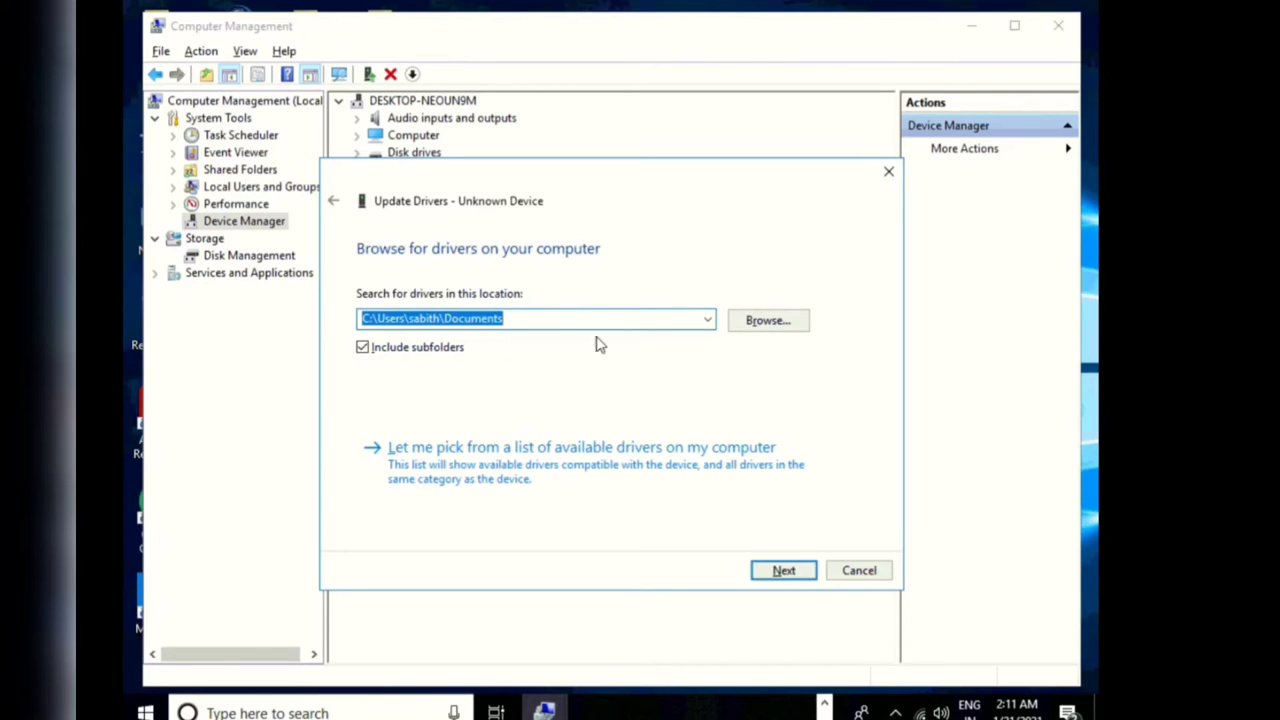
{"action": "left_click", "coordinate": [767, 321]}
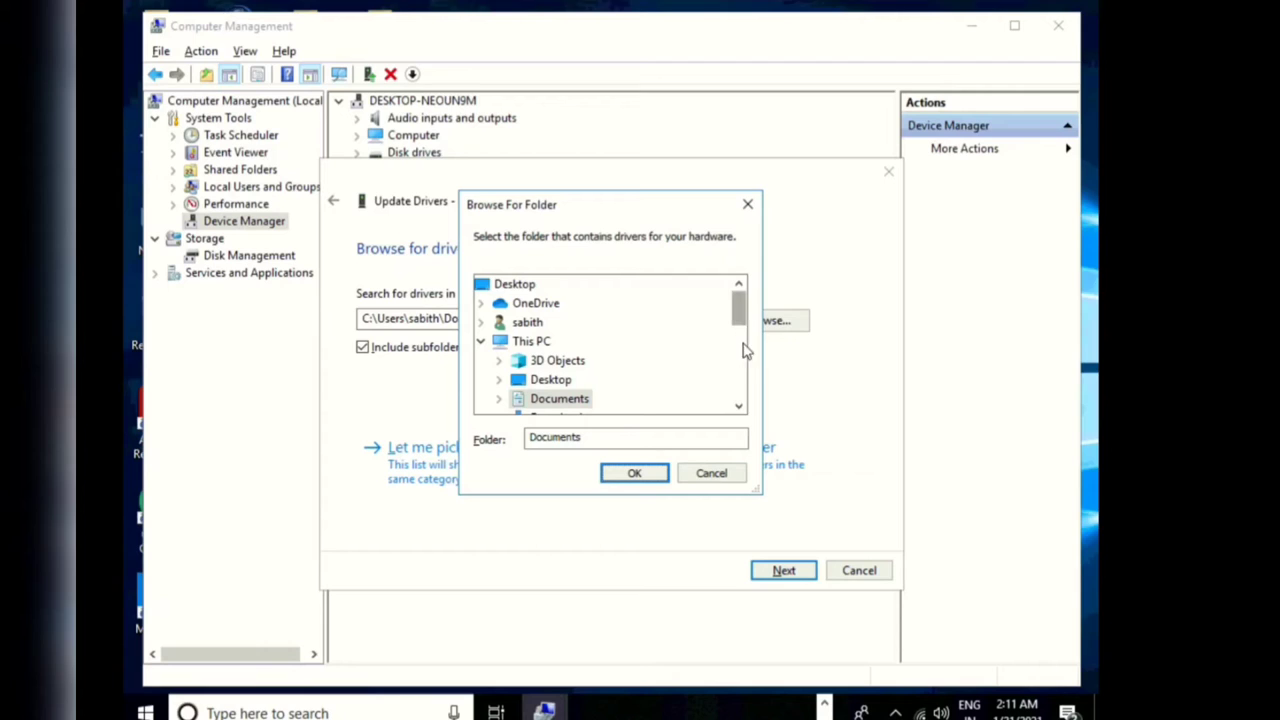
{"action": "scroll", "coordinate": [738, 408], "scroll_direction": "down", "scroll_amount": 10}
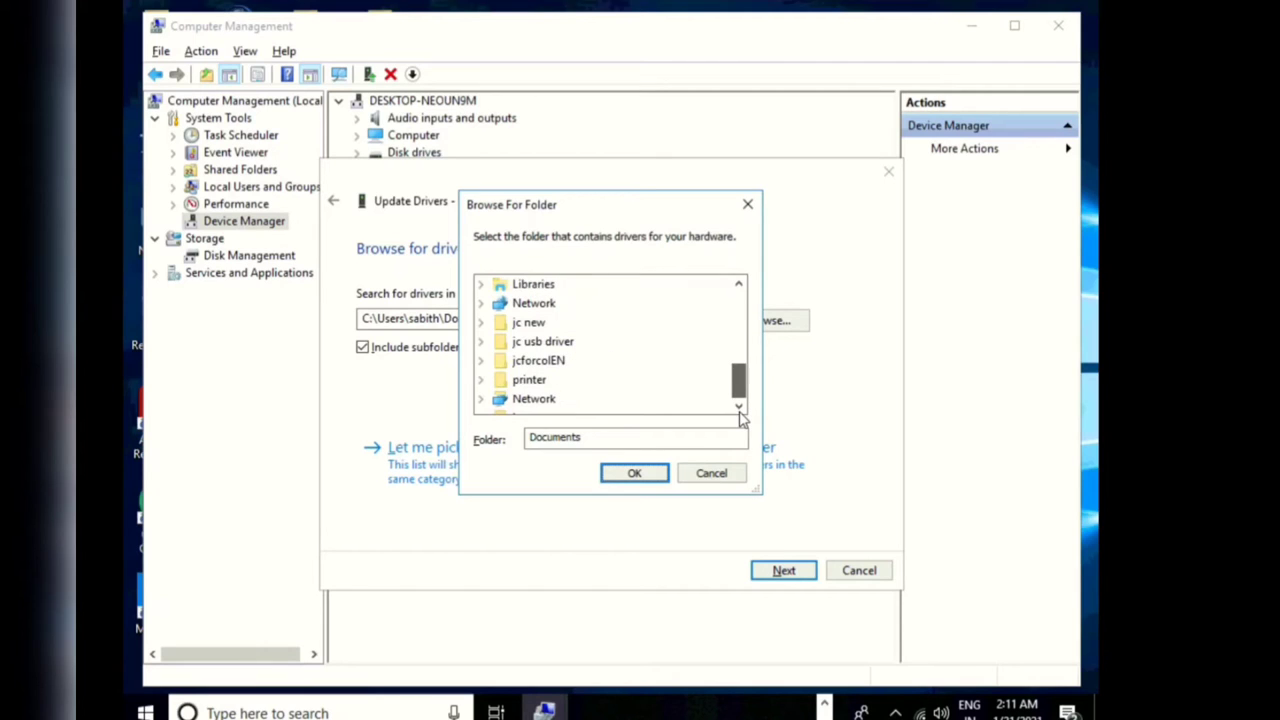
{"action": "left_click", "coordinate": [545, 342]}
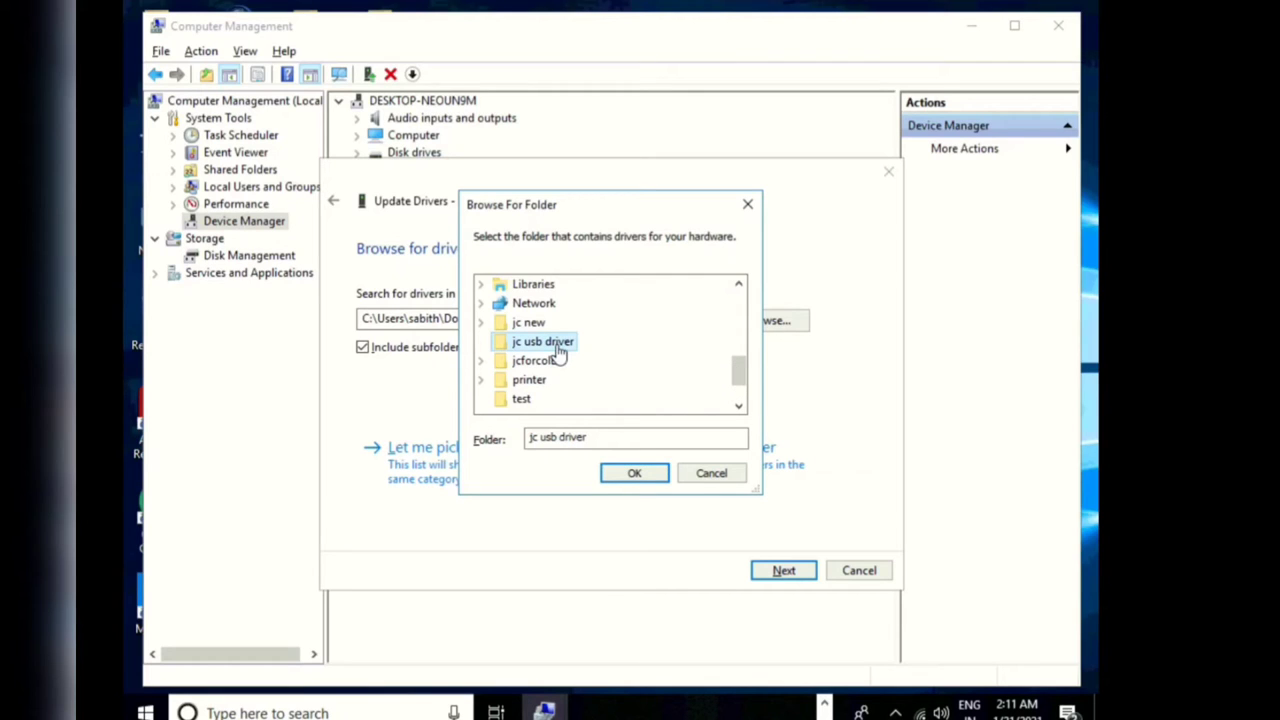
{"action": "double_click", "coordinate": [532, 346]}
{"action": "left_click_drag", "start_coordinate": [532, 362], "coordinate": [600, 360]}
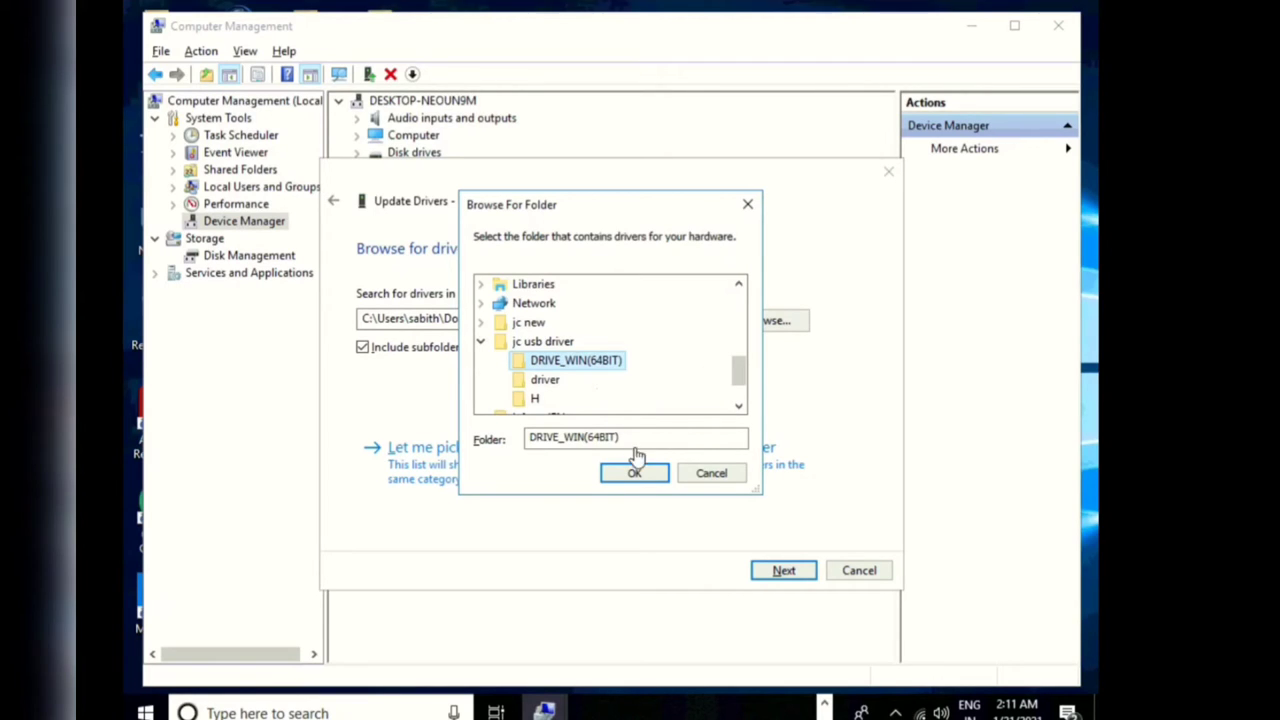
{"action": "left_click", "coordinate": [645, 477]}
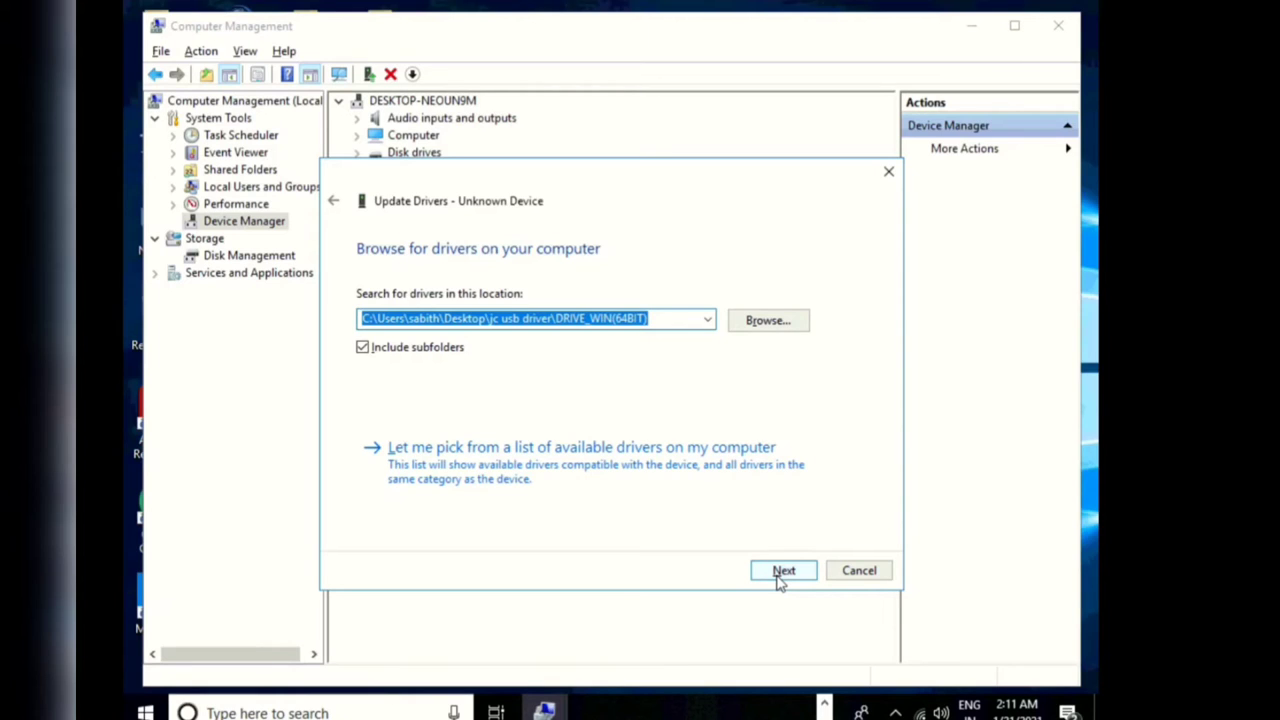
{"action": "left_click", "coordinate": [782, 572]}
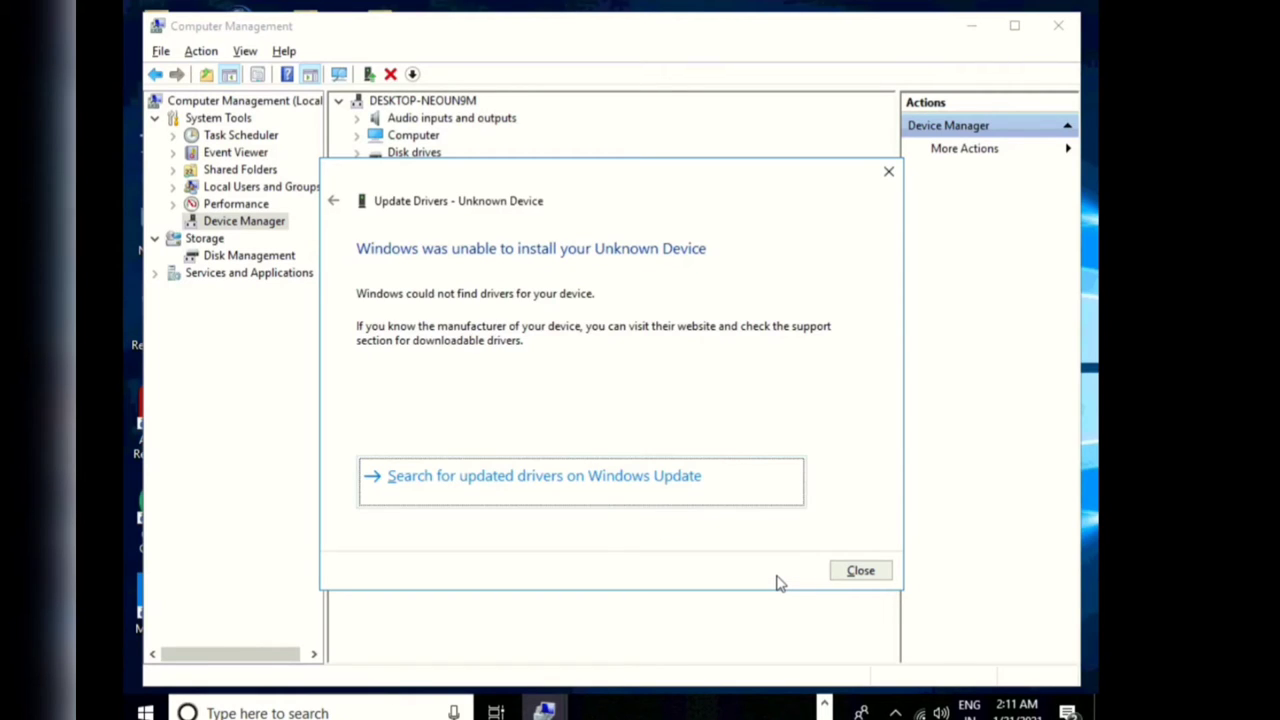
{"action": "left_click", "coordinate": [860, 571]}
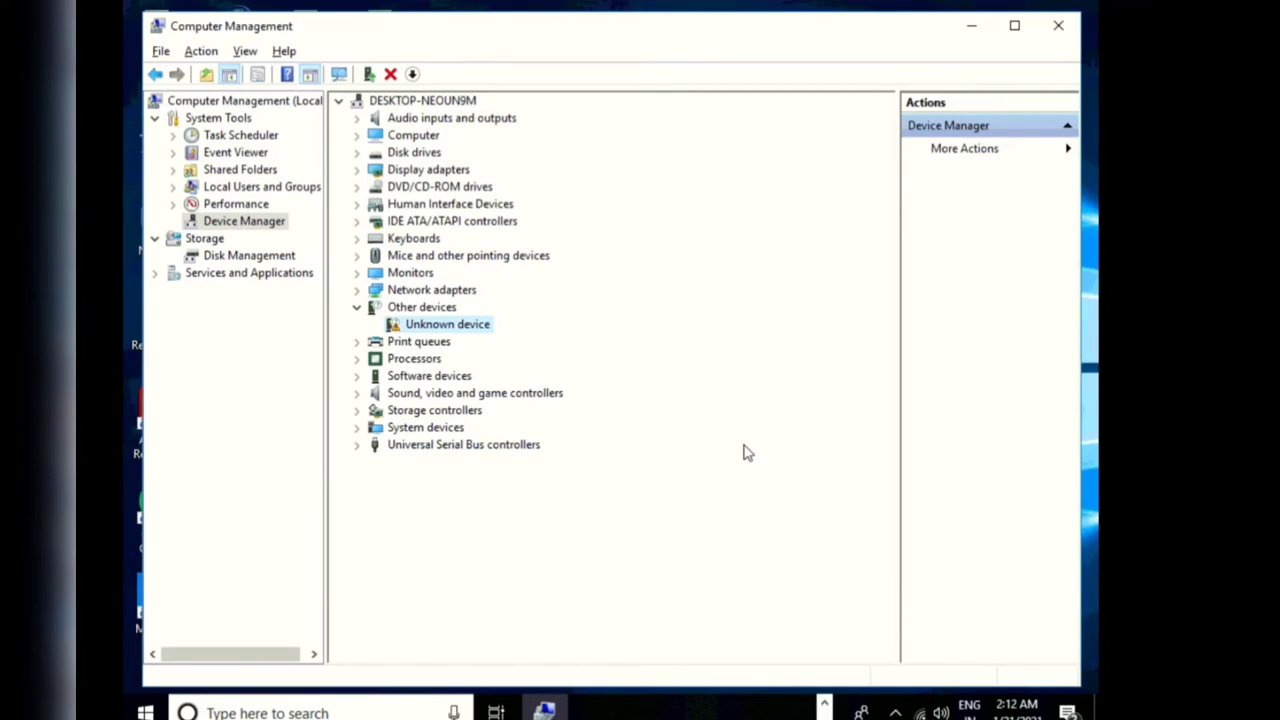
Close Computer Management and try to install the CH341SER.INF driver with DriverSetup.
{"action": "left_click", "coordinate": [1060, 27]}
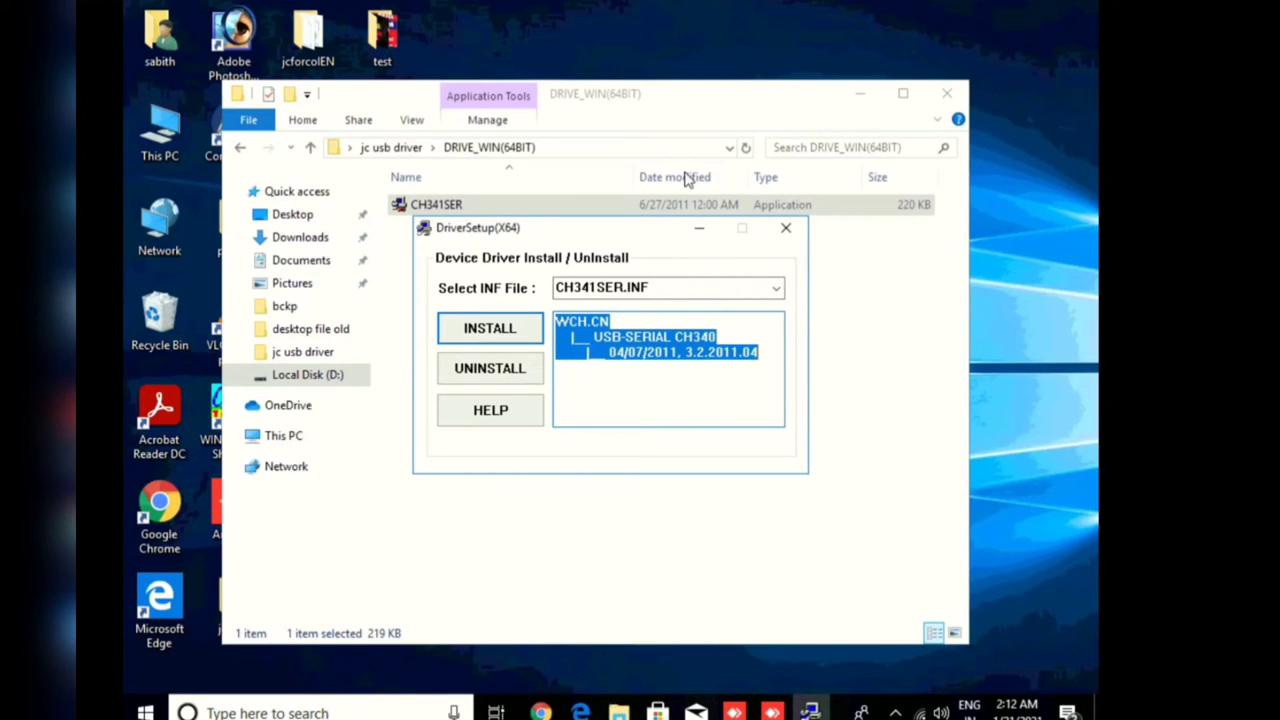
{"action": "left_click", "coordinate": [481, 340]}
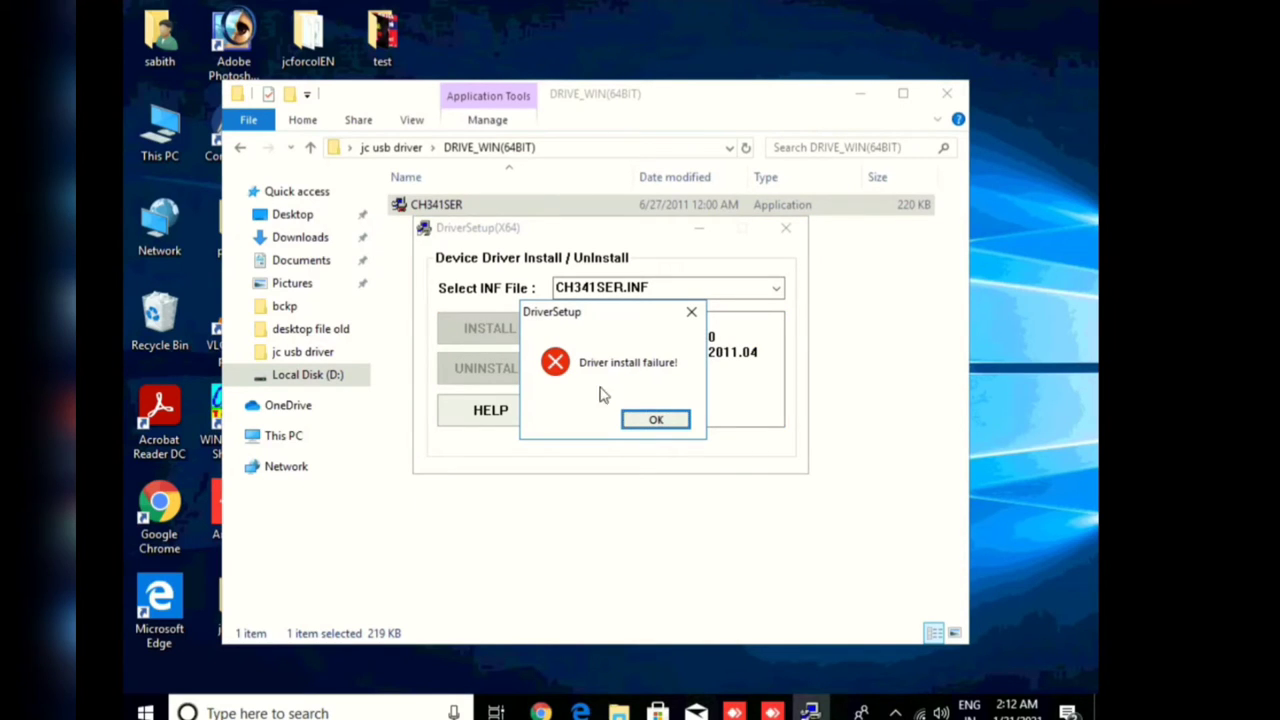
{"action": "left_click", "coordinate": [655, 420]}
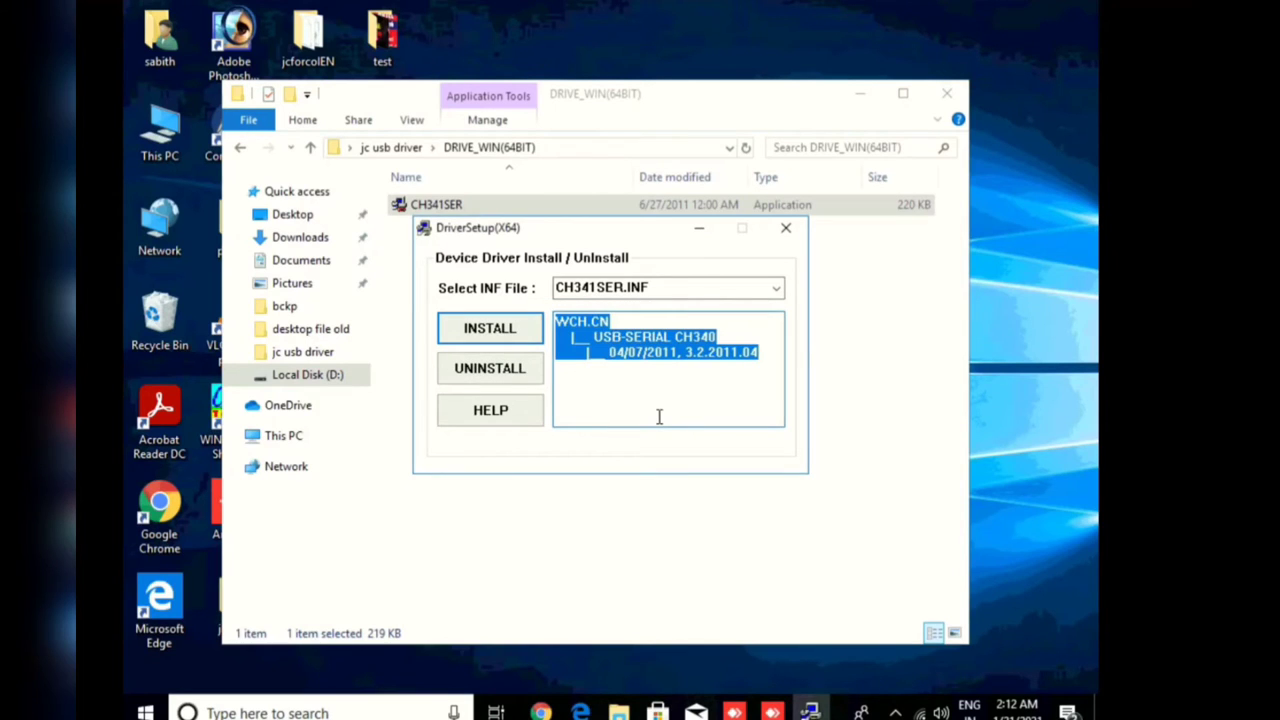
Uninstall the CH341SER.INF driver with DriverSetup and dismiss the message.
{"action": "left_click", "coordinate": [478, 372]}
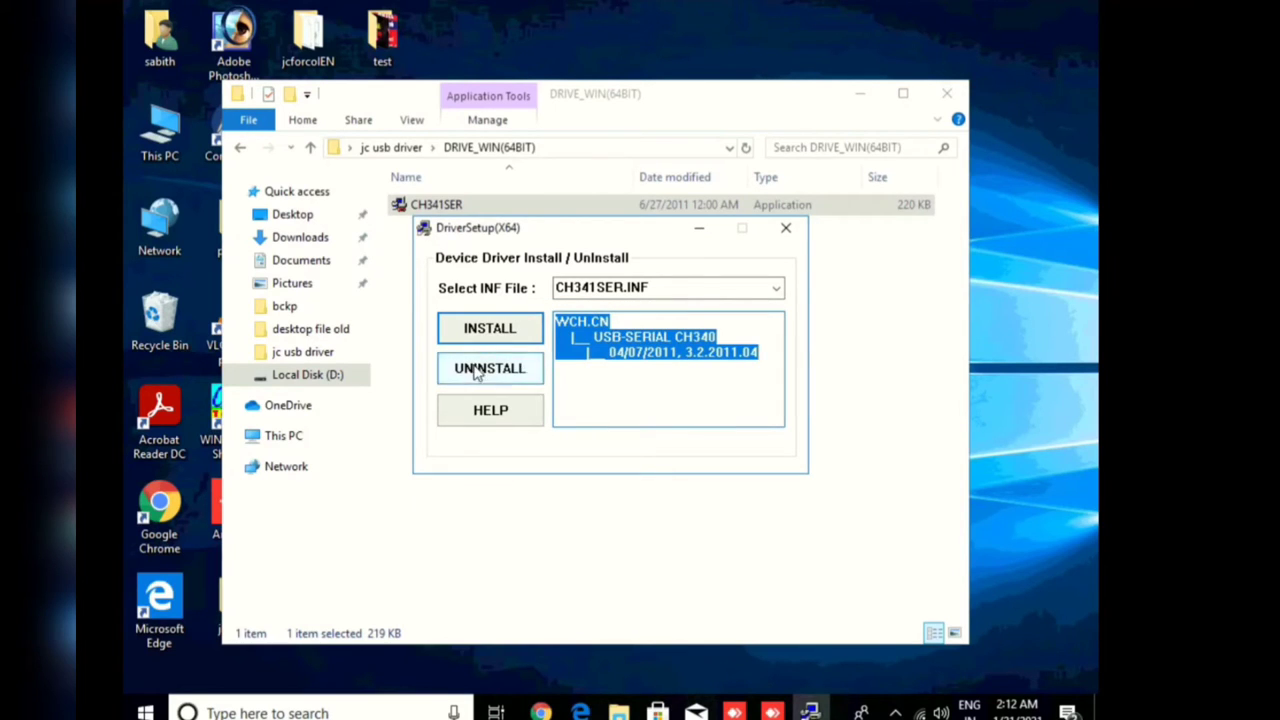
{"action": "left_click", "coordinate": [478, 370]}
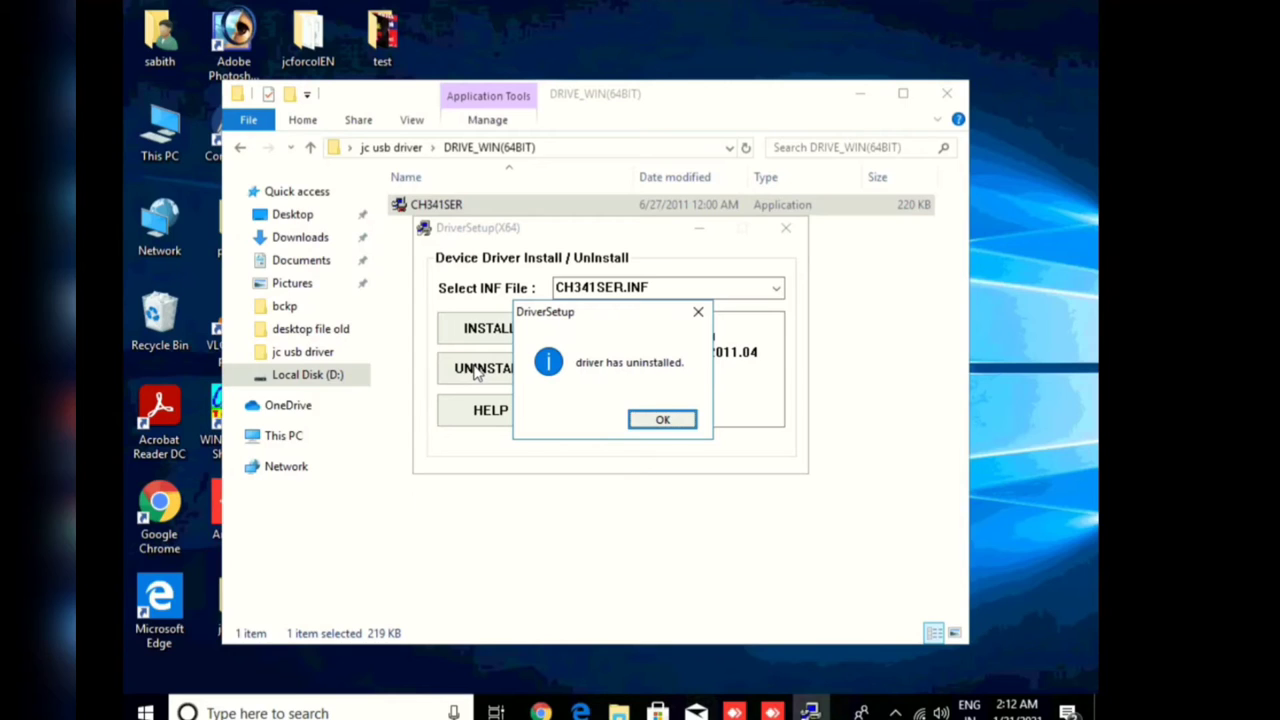
{"action": "left_click", "coordinate": [667, 422]}
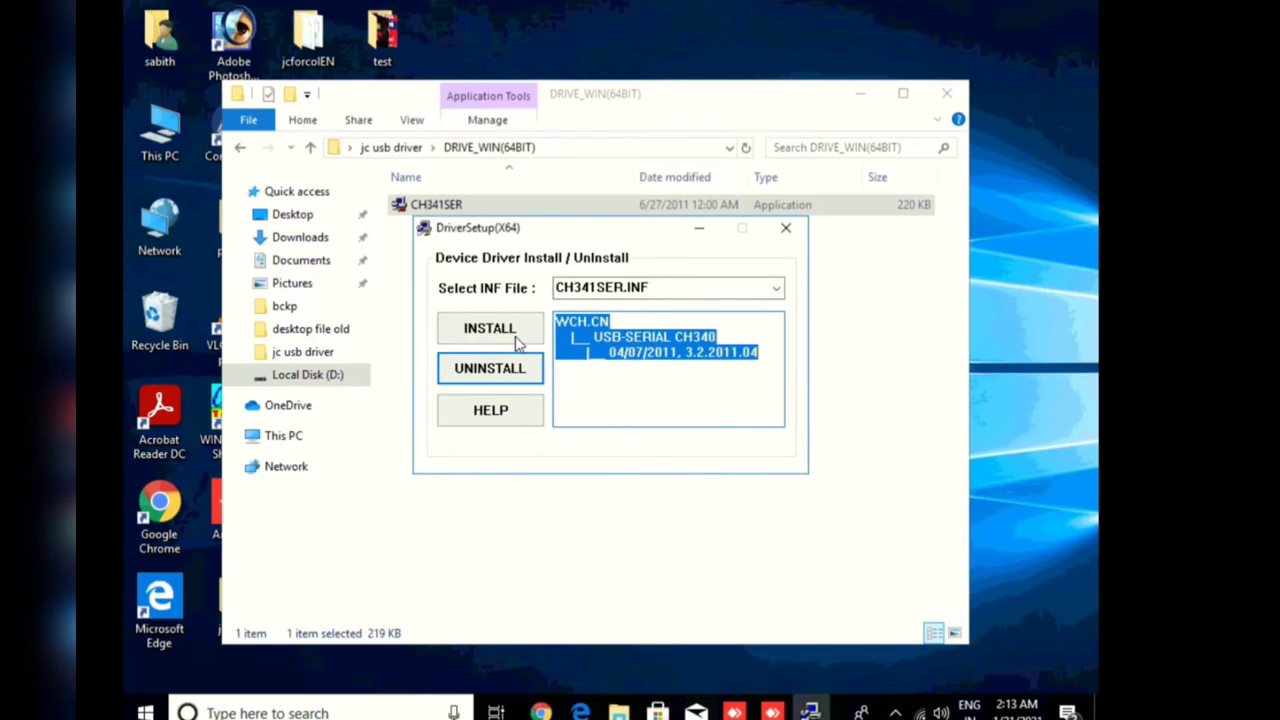
Try twice more to install the CH341SER.INF driver, dismissing the message after each attempt.
{"action": "key", "text": "shift+F10"}
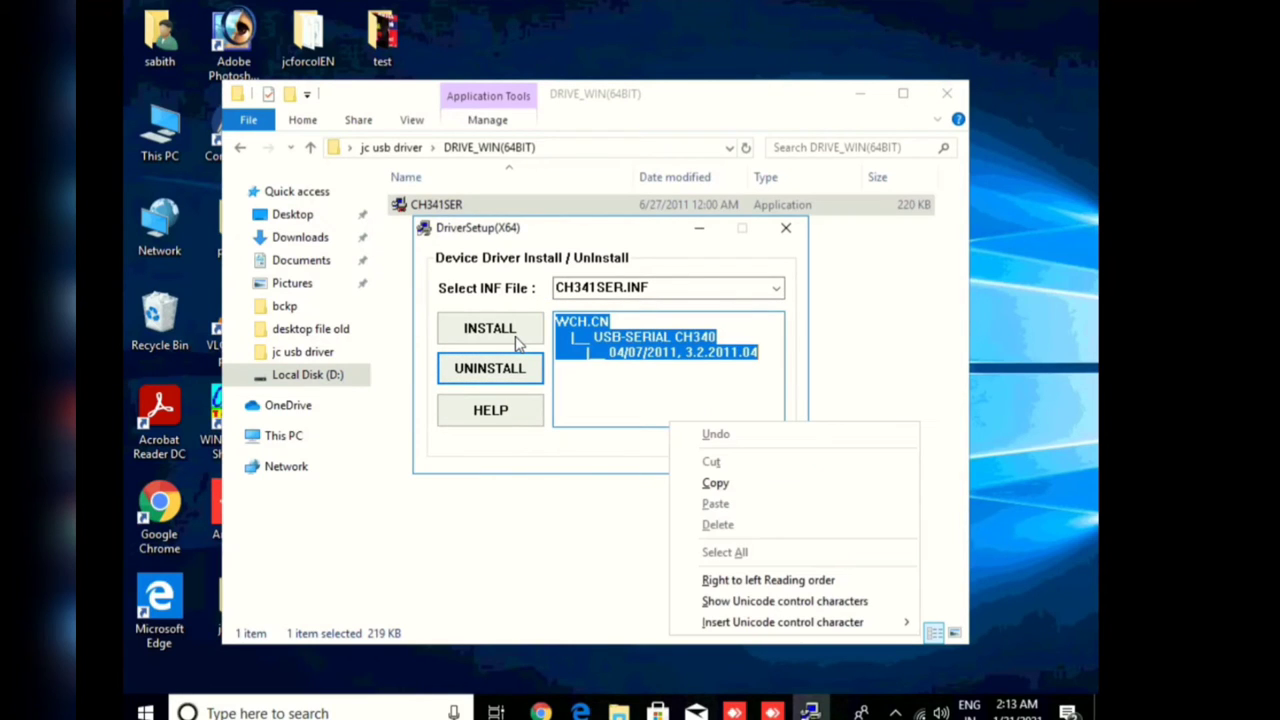
{"action": "left_click", "coordinate": [518, 342]}
{"action": "left_click", "coordinate": [517, 340]}
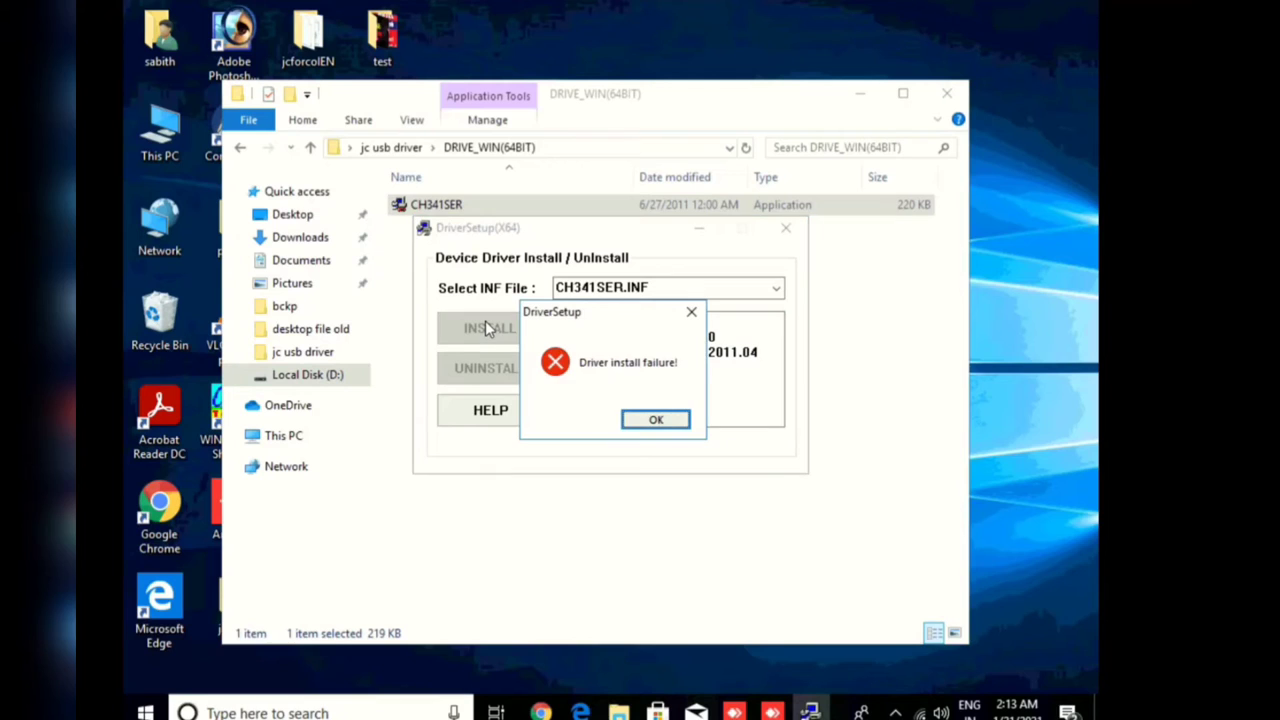
{"action": "left_click", "coordinate": [671, 423]}
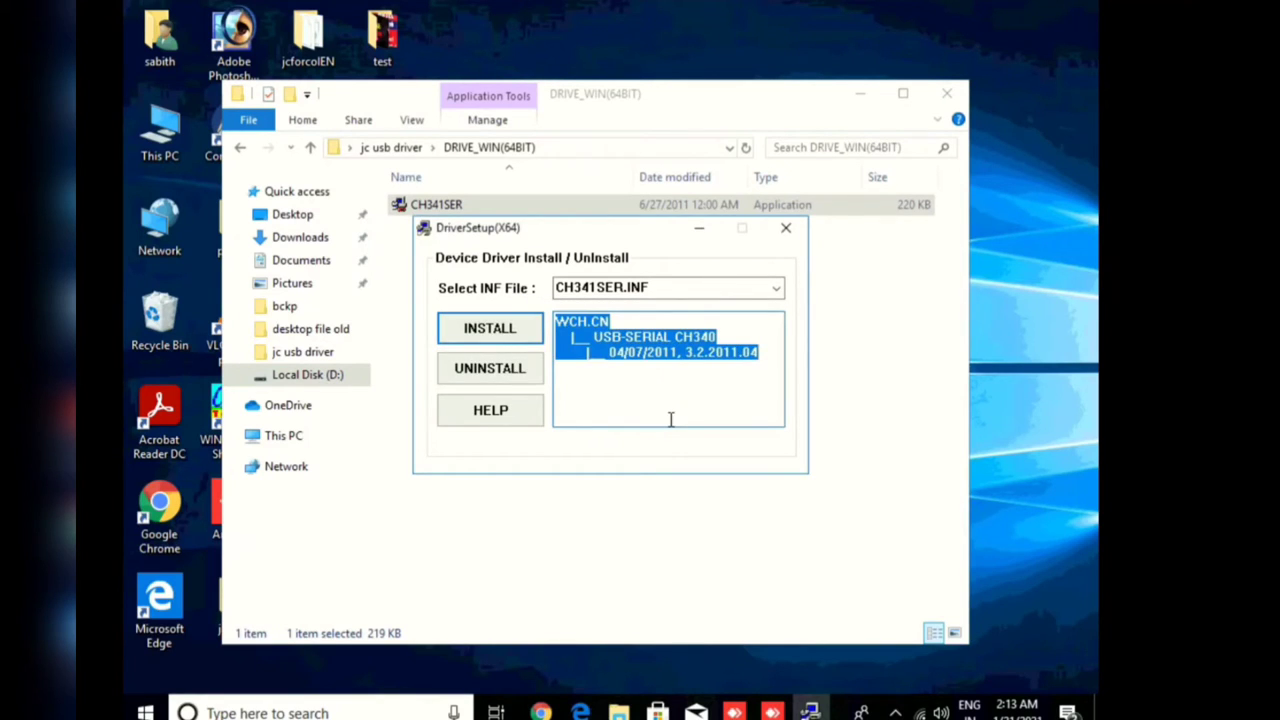
{"action": "left_click", "coordinate": [616, 383]}
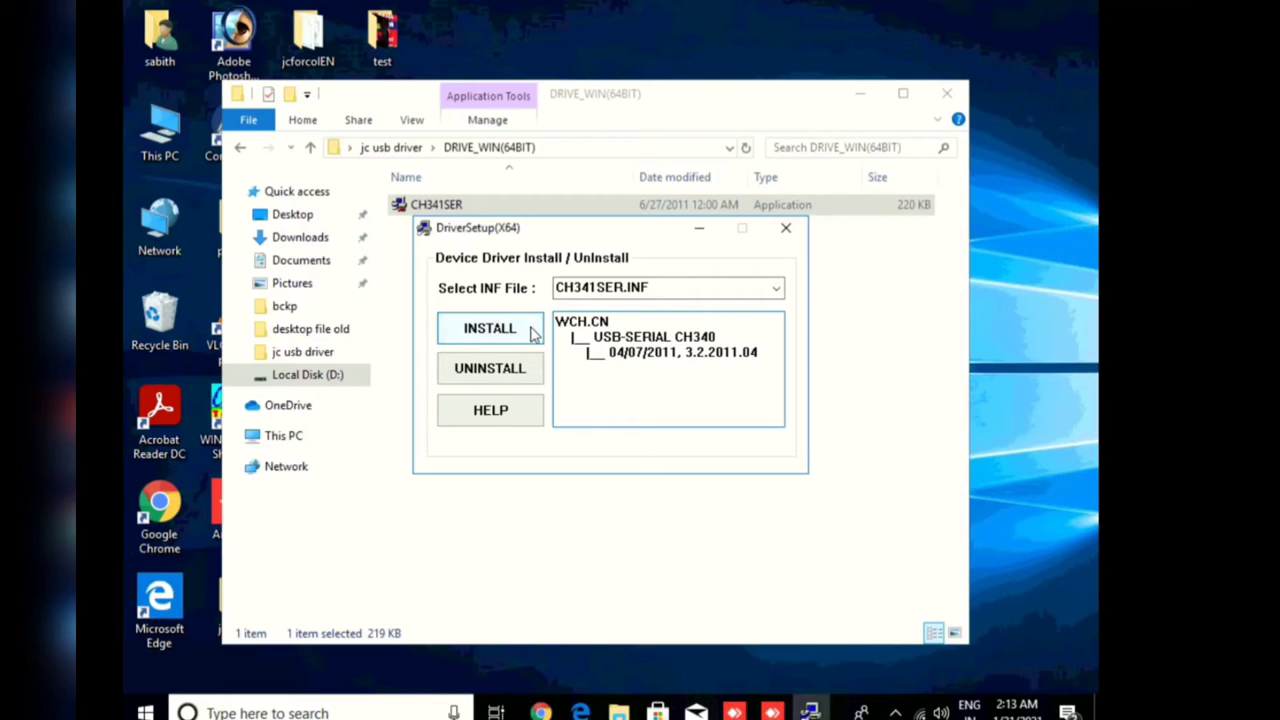
{"action": "left_click", "coordinate": [533, 334]}
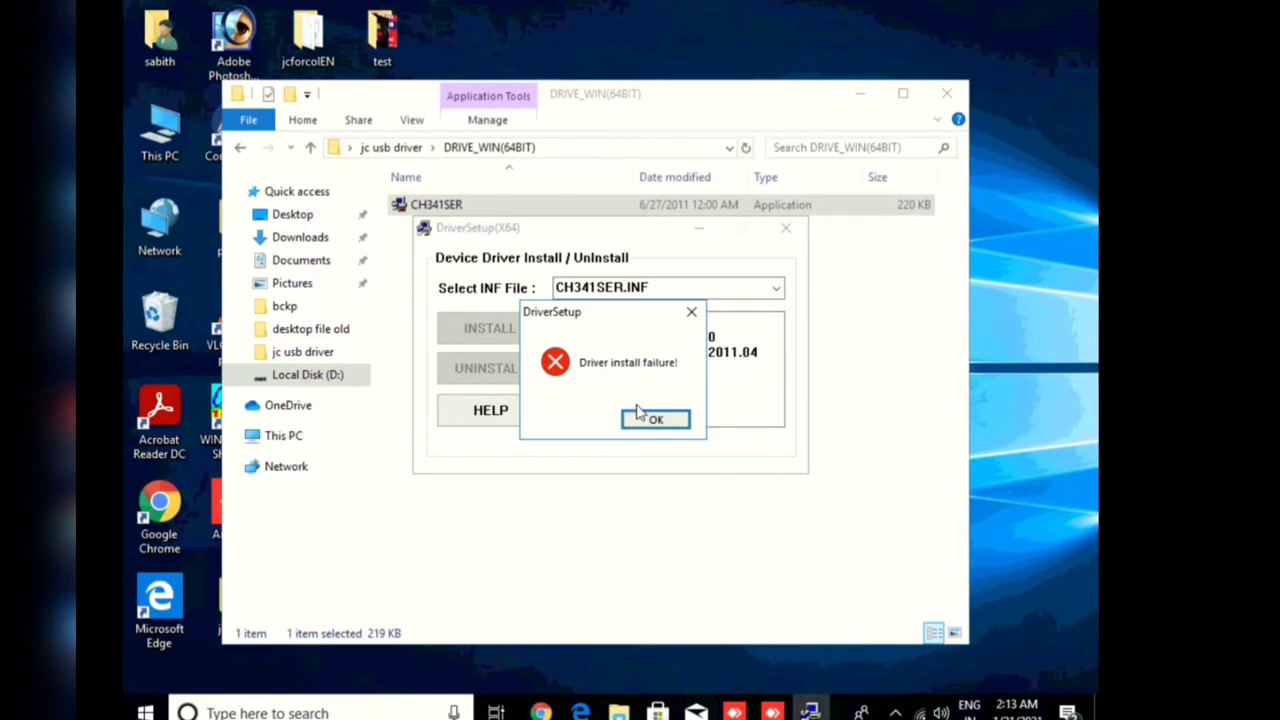
{"action": "left_click", "coordinate": [652, 421]}
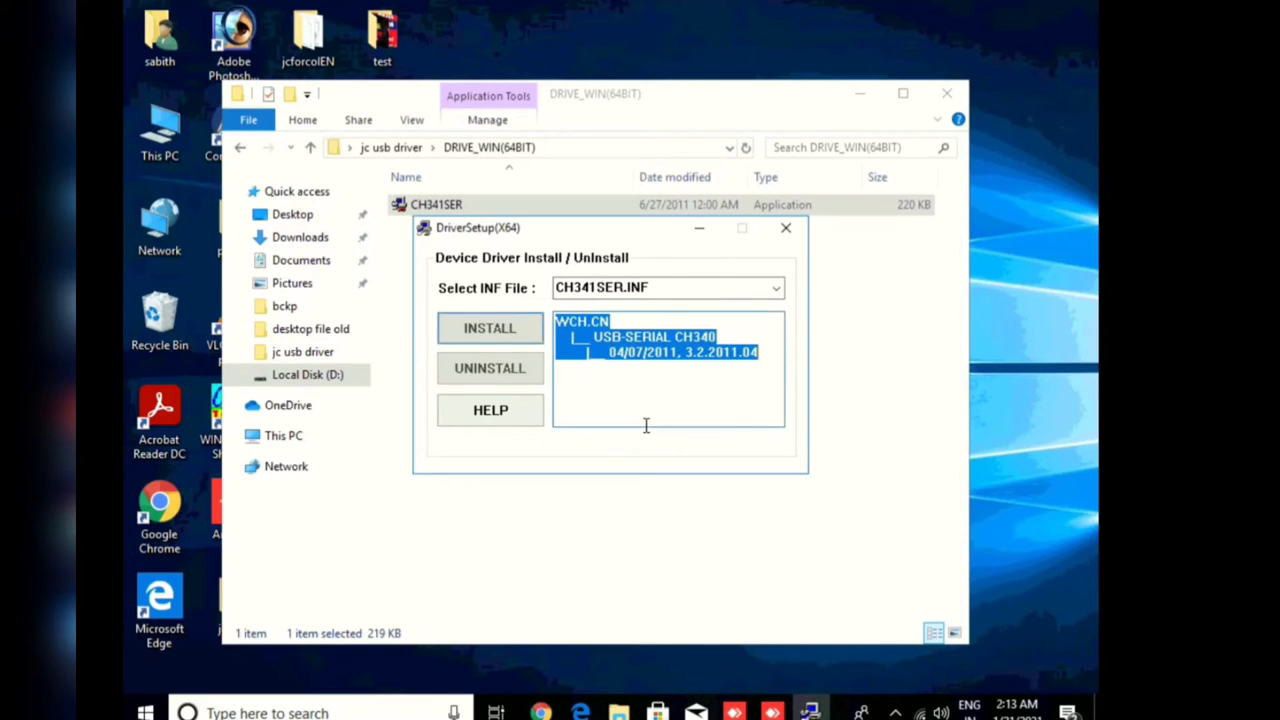
Close DriverSetup and the open DRIVE_WIN(64BIT) and driver folder windows.
{"action": "left_click", "coordinate": [786, 229]}
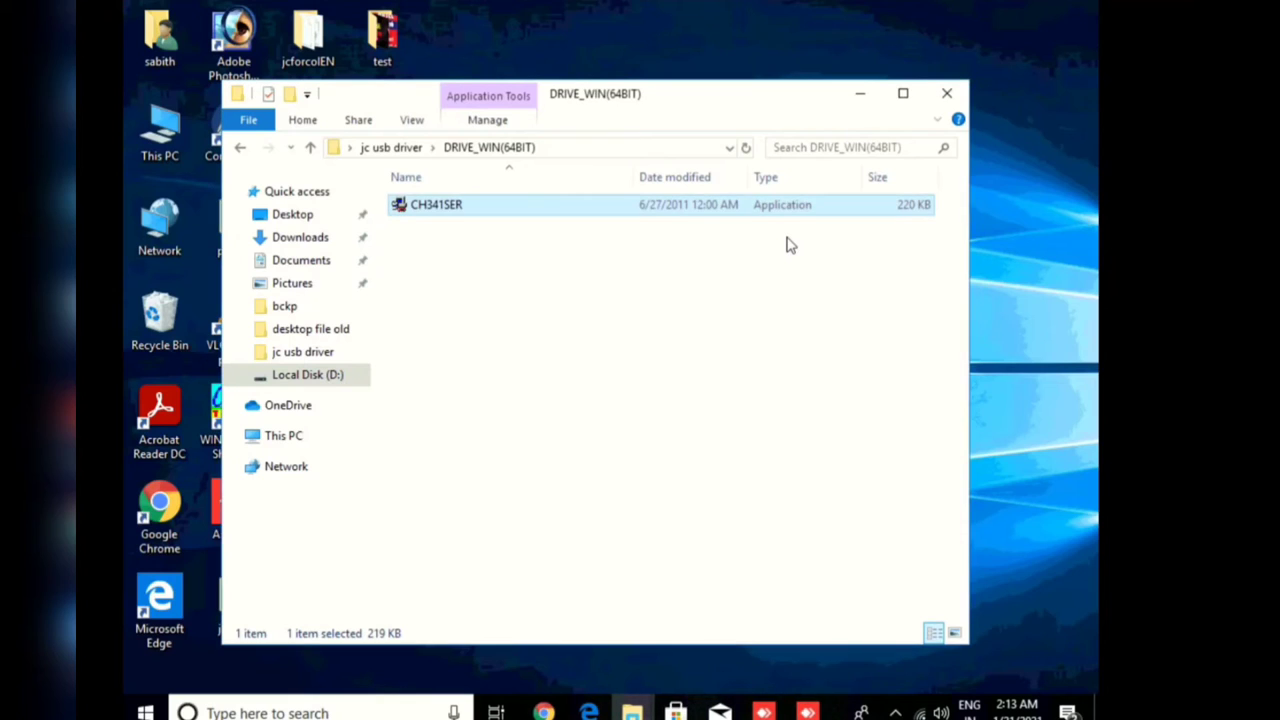
{"action": "left_click", "coordinate": [957, 93]}
{"action": "right_click", "coordinate": [886, 95]}
{"action": "left_click", "coordinate": [736, 391]}
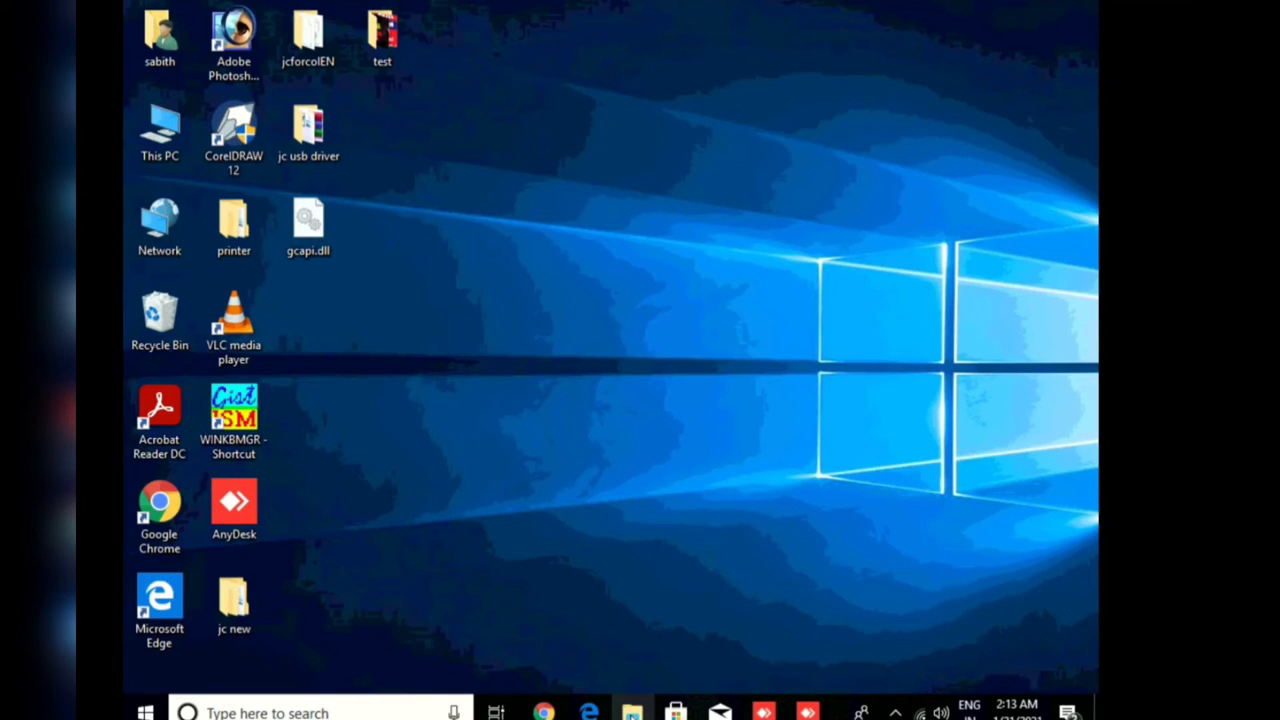
{"action": "mouse_move", "coordinate": [632, 710]}
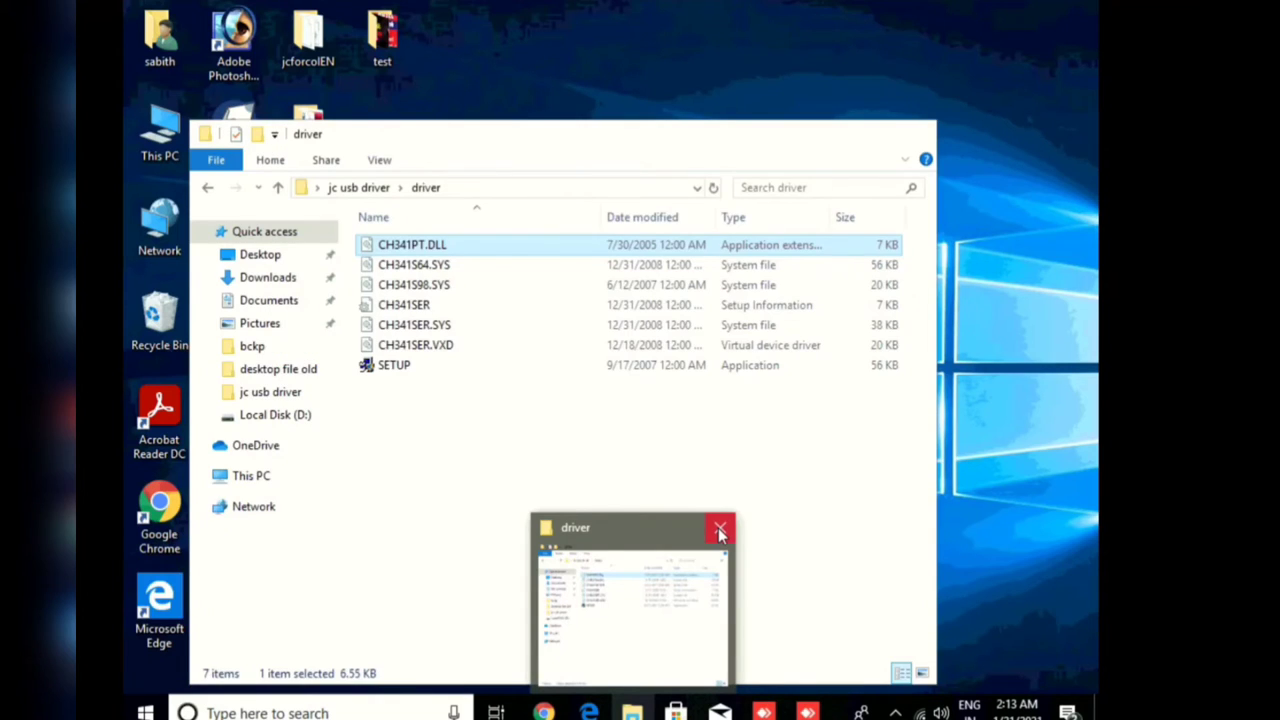
{"action": "left_click", "coordinate": [719, 532]}
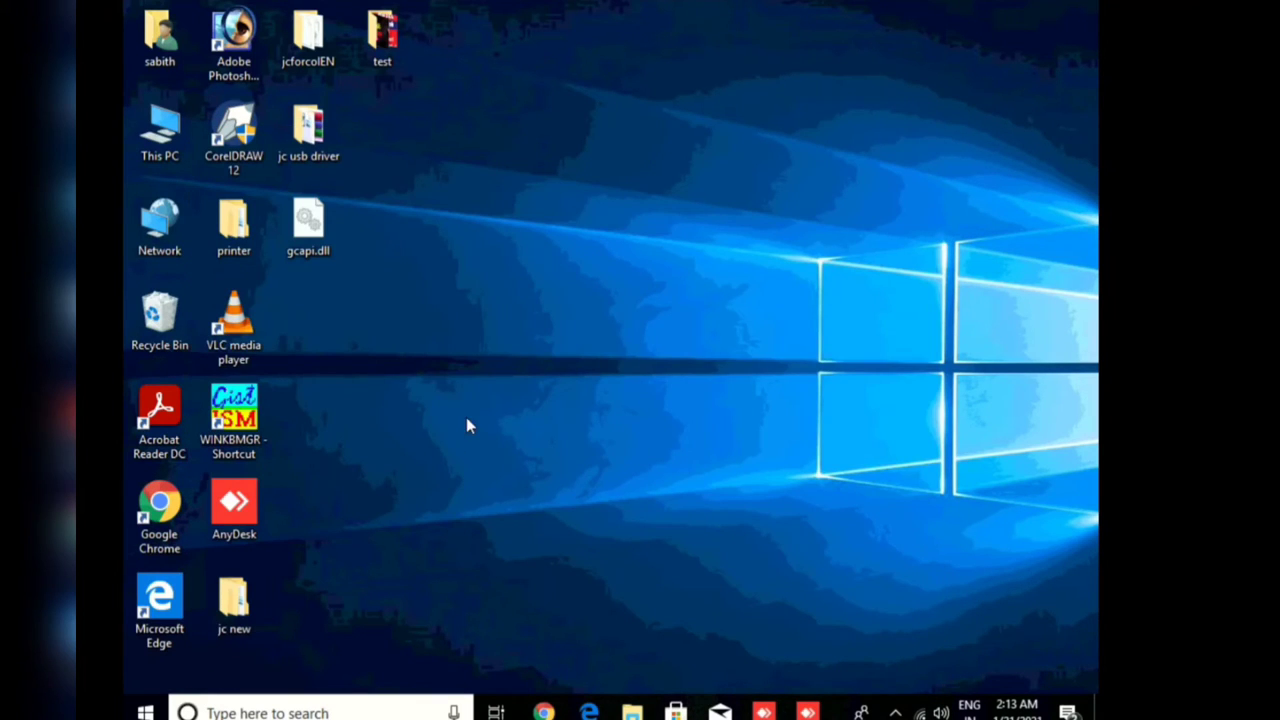
Switch to CorelDRAW 12, create a new document, and draw a rectangle about 2.85 by 2.2 inches beside the page's upper left.
{"action": "double_click", "coordinate": [248, 143]}
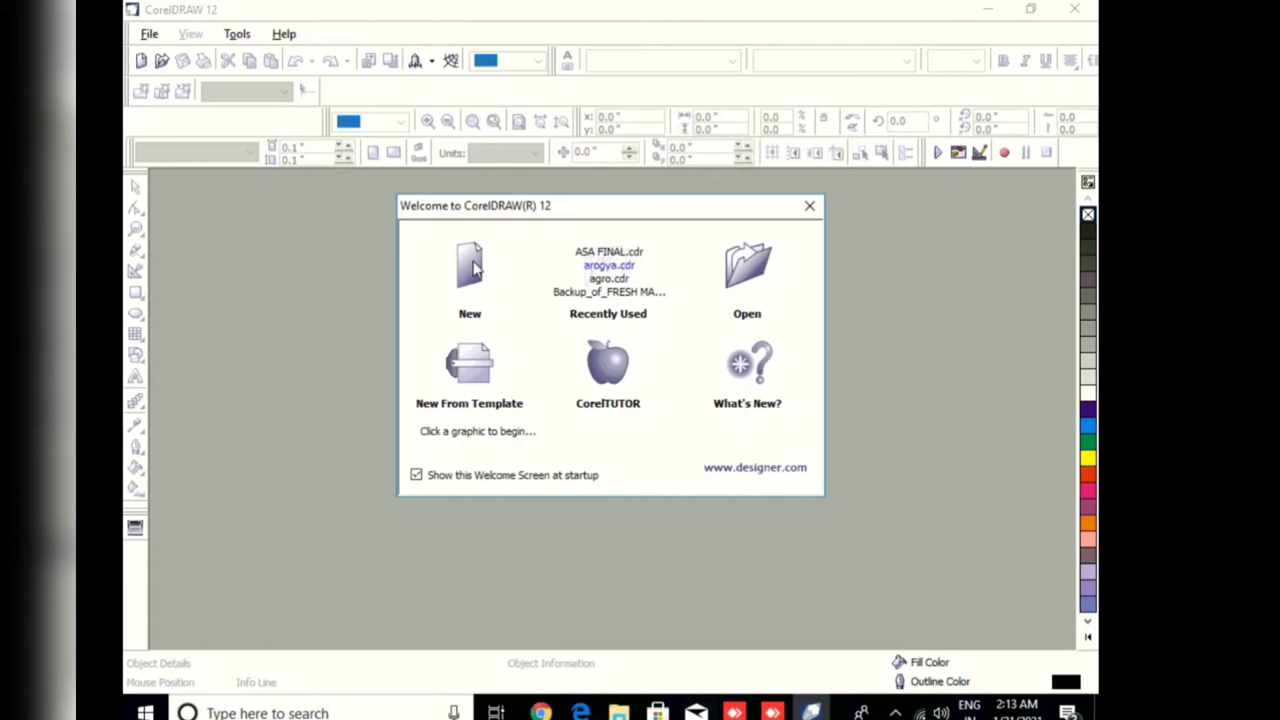
{"action": "left_click", "coordinate": [474, 266]}
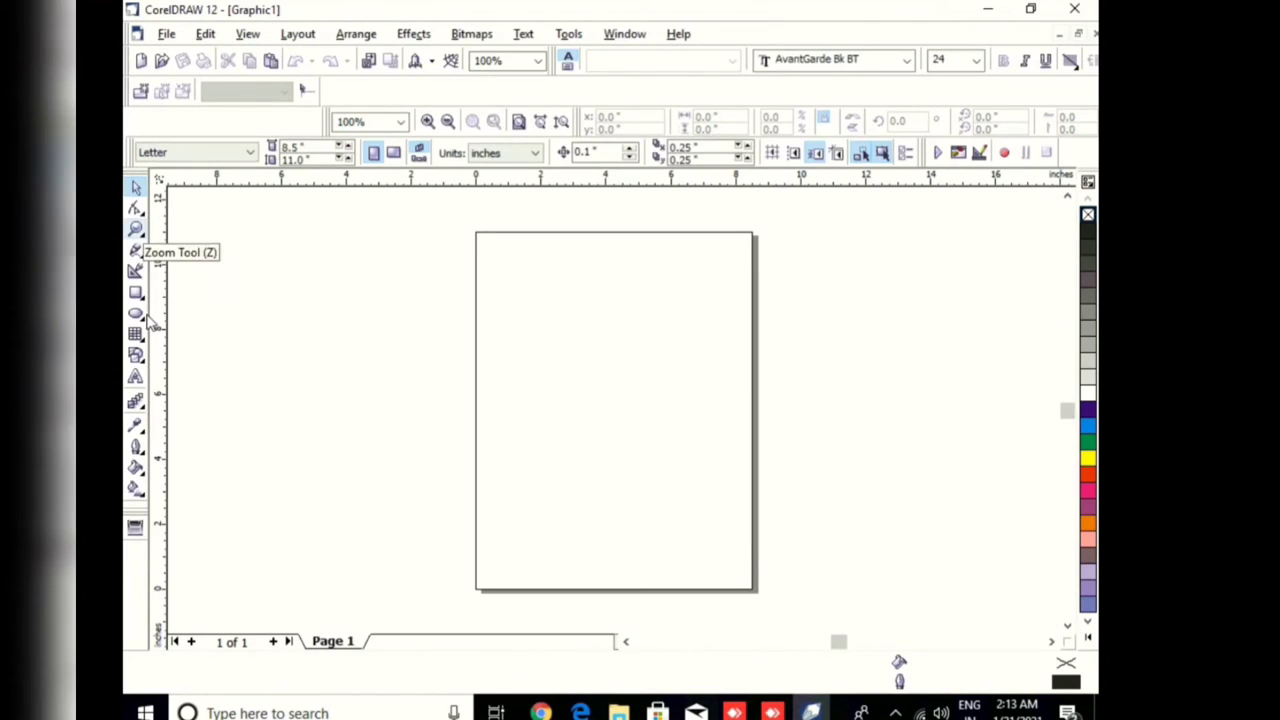
{"action": "left_click", "coordinate": [139, 292]}
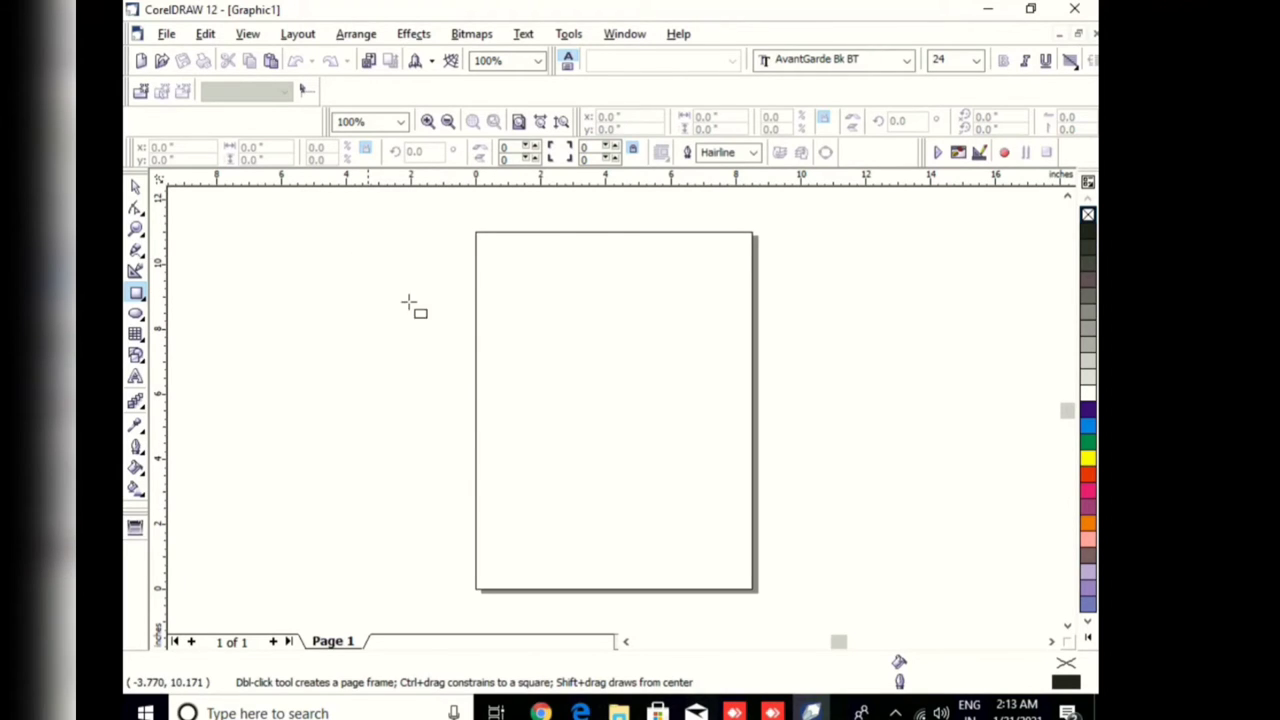
{"action": "left_click_drag", "start_coordinate": [352, 256], "coordinate": [445, 328]}
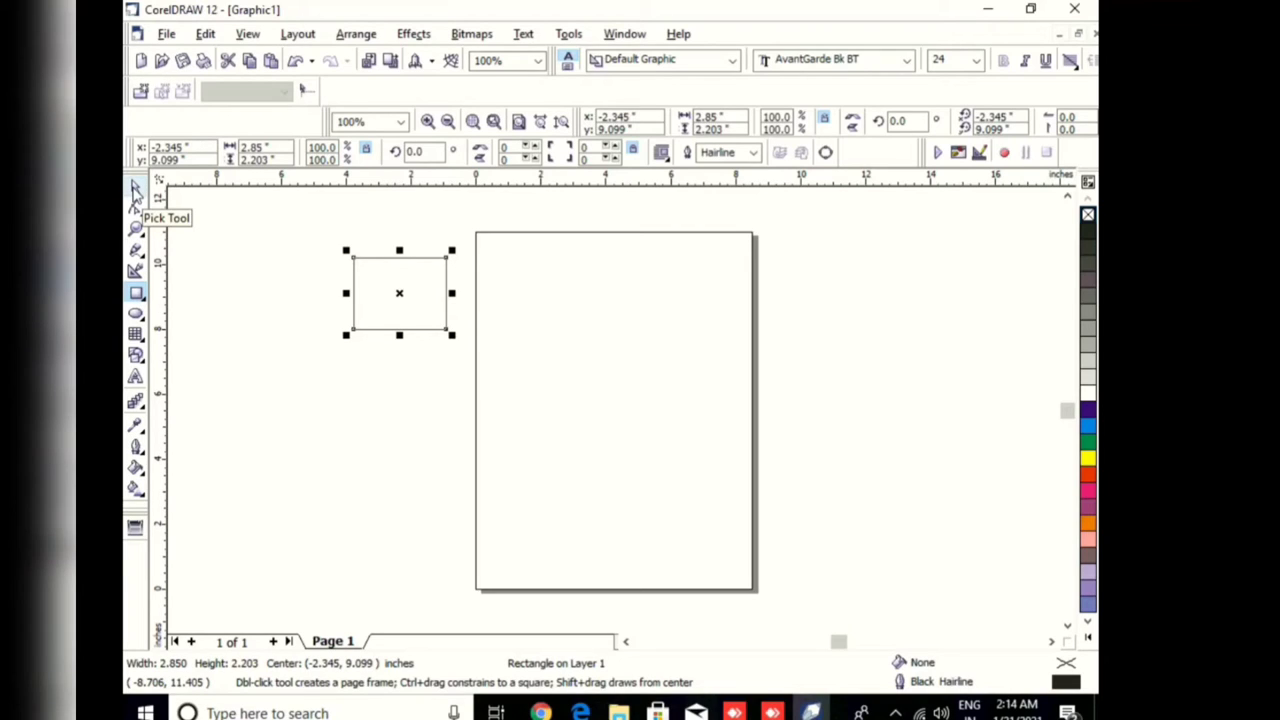
{"action": "left_click", "coordinate": [136, 190]}
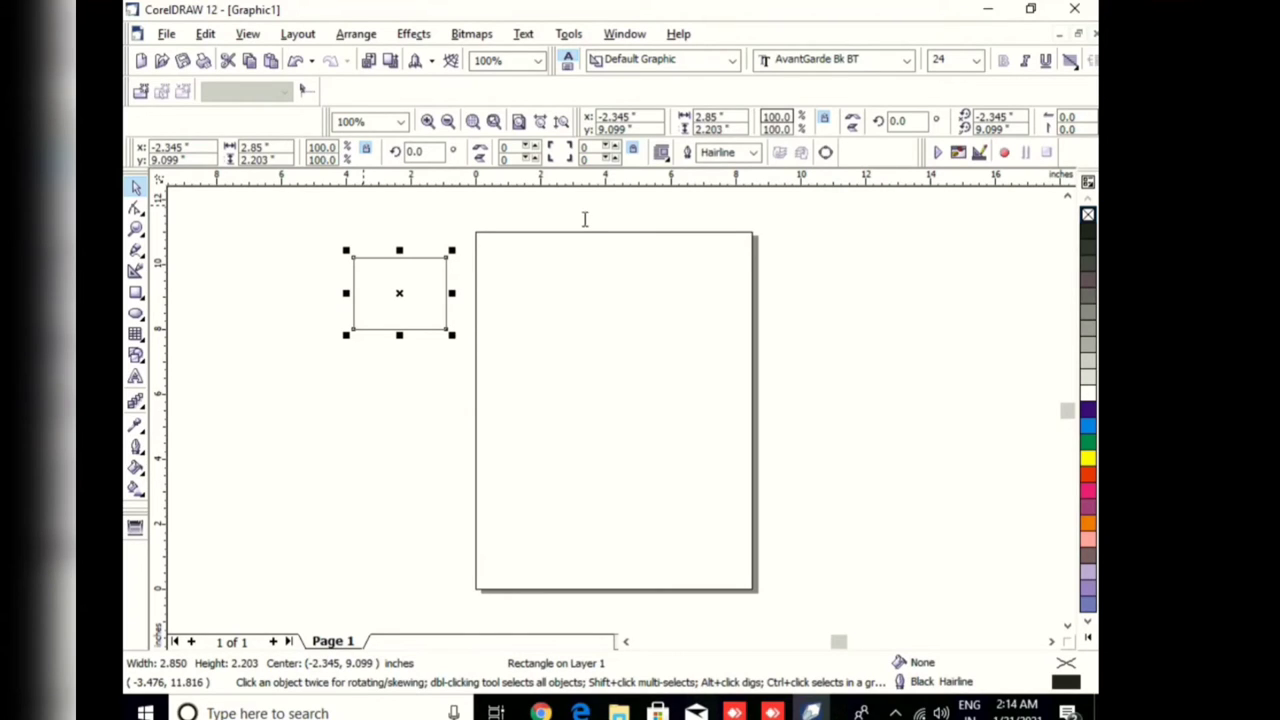
Try to output only the selected rectangle to the JC cutting plotter, and bring up the JCforCOL output center.
{"action": "left_click", "coordinate": [141, 533]}
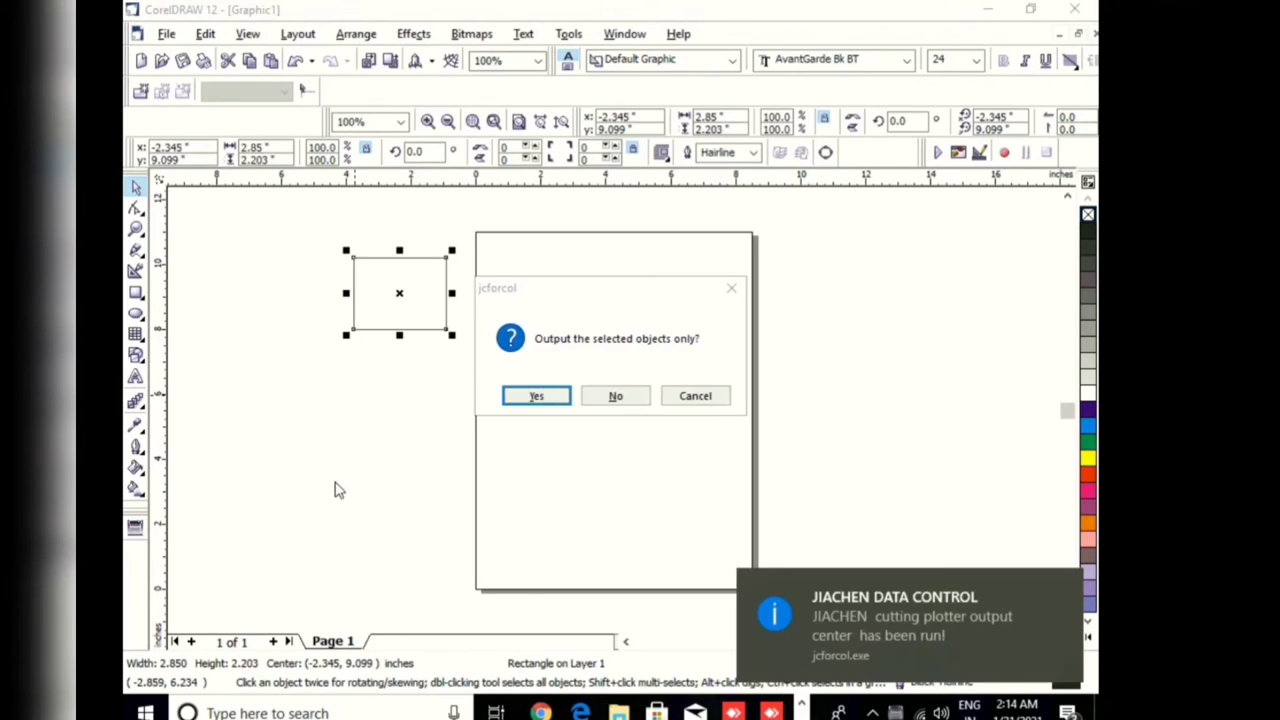
{"action": "left_click", "coordinate": [538, 397]}
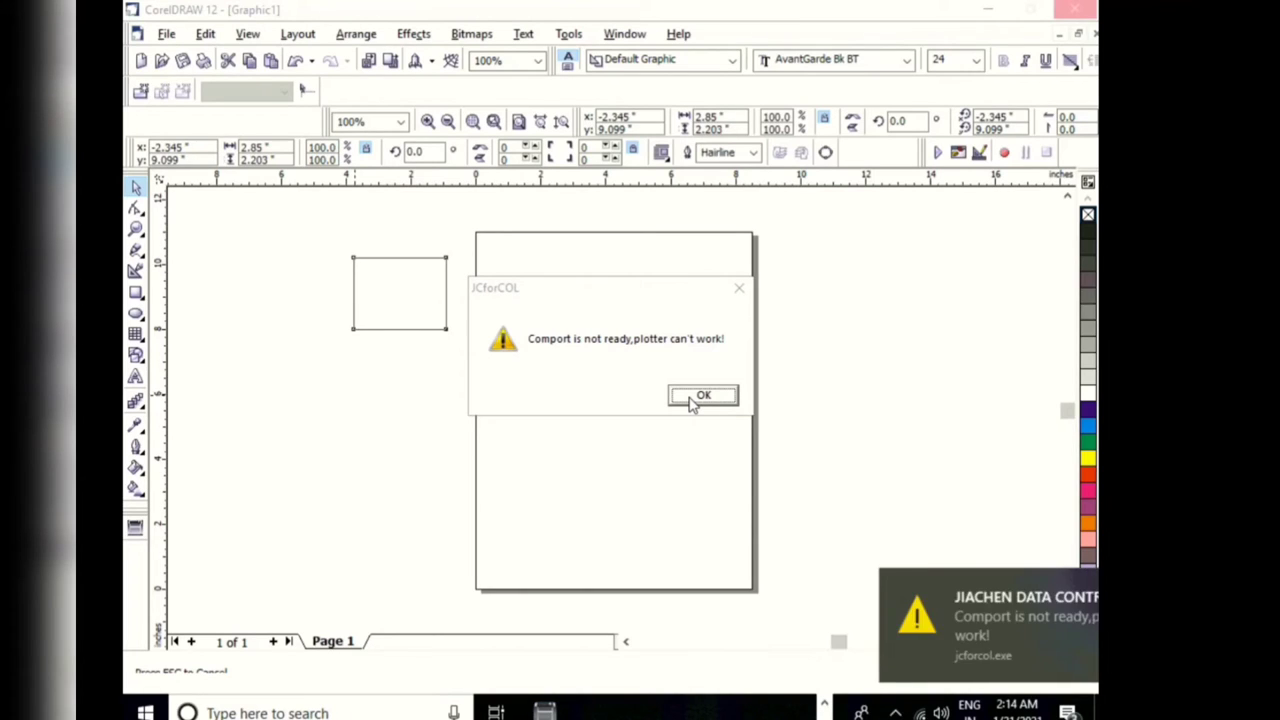
{"action": "left_click", "coordinate": [692, 399]}
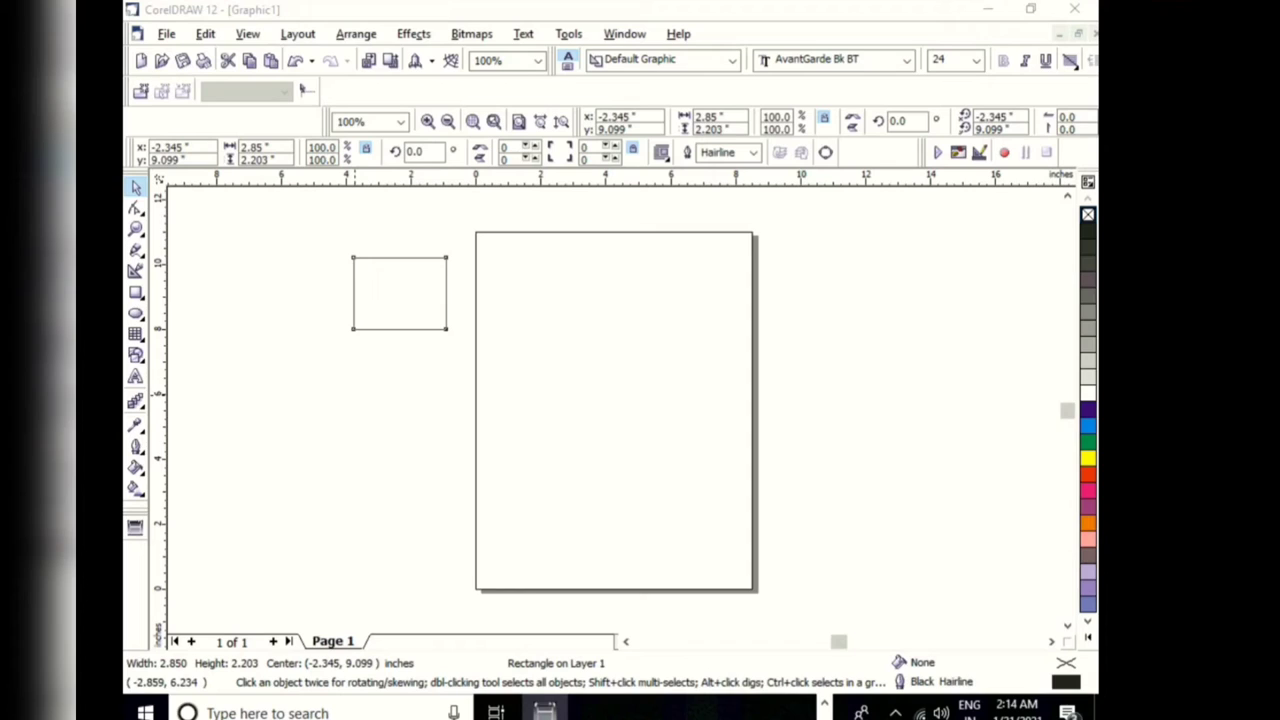
{"action": "left_click", "coordinate": [545, 712]}
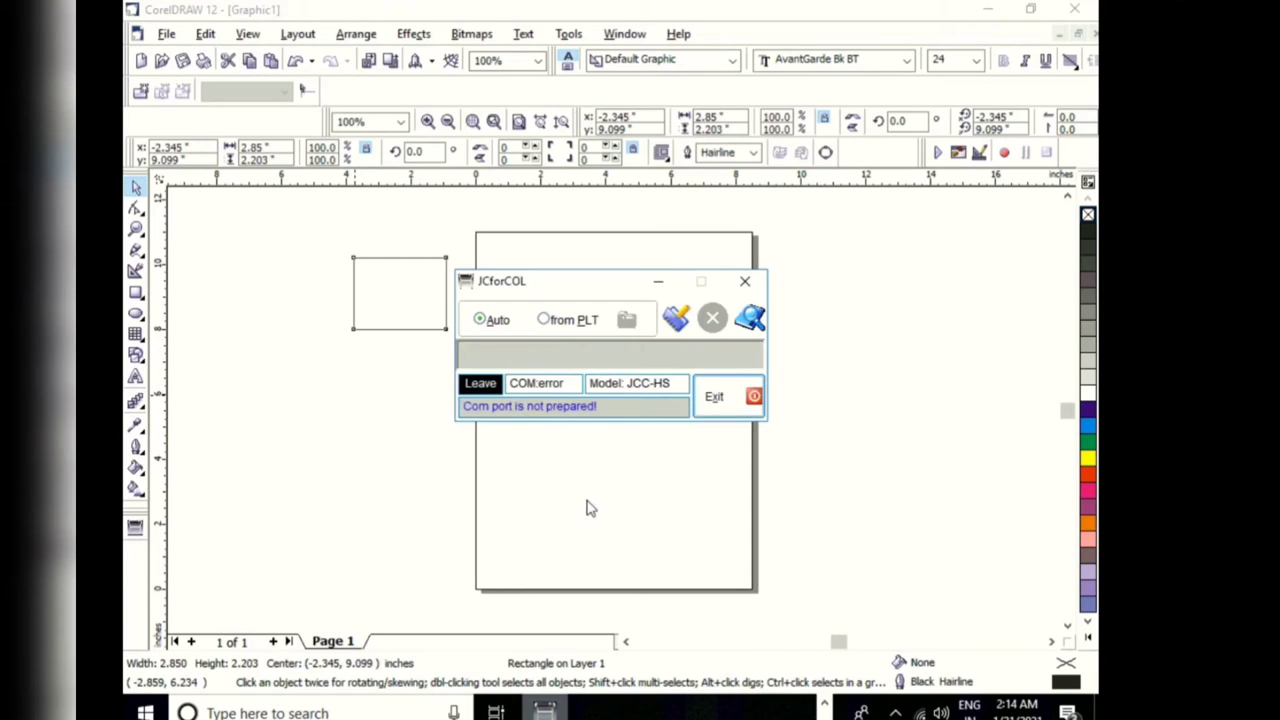
Set the JCforCOL communication port to COM3, apply the configuration, and exit the output center.
{"action": "left_click", "coordinate": [677, 320]}
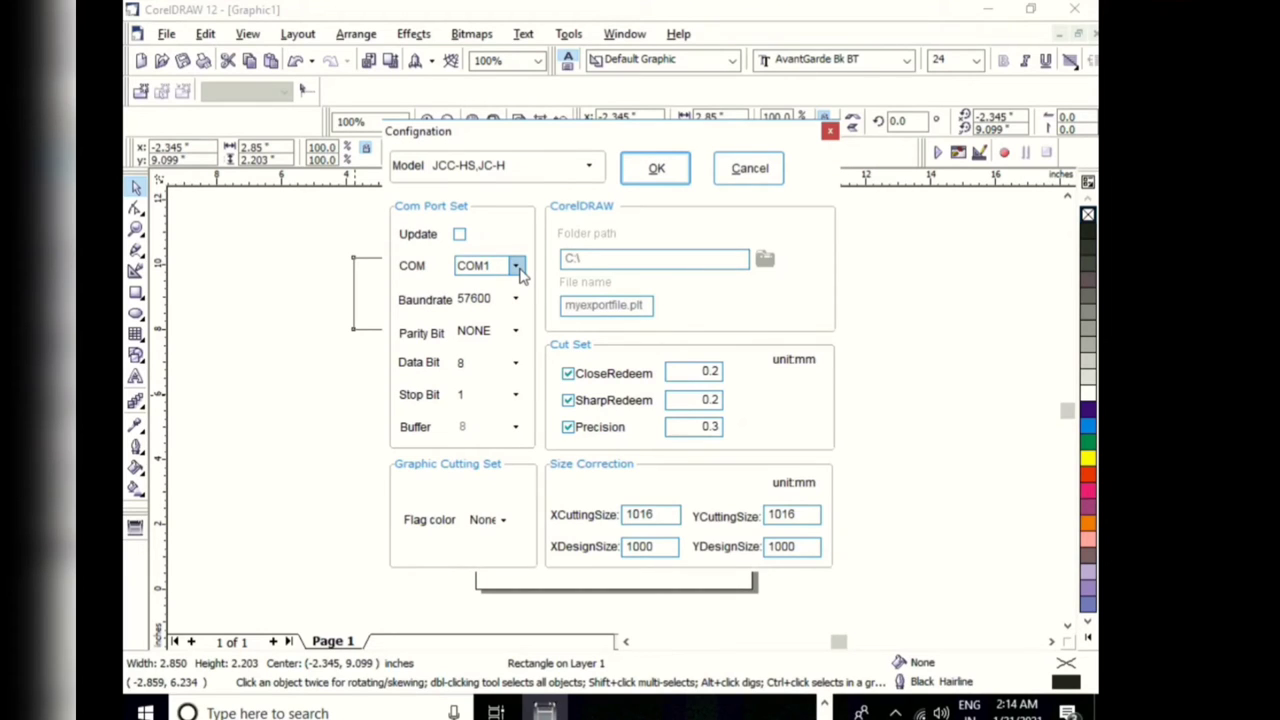
{"action": "left_click", "coordinate": [516, 267]}
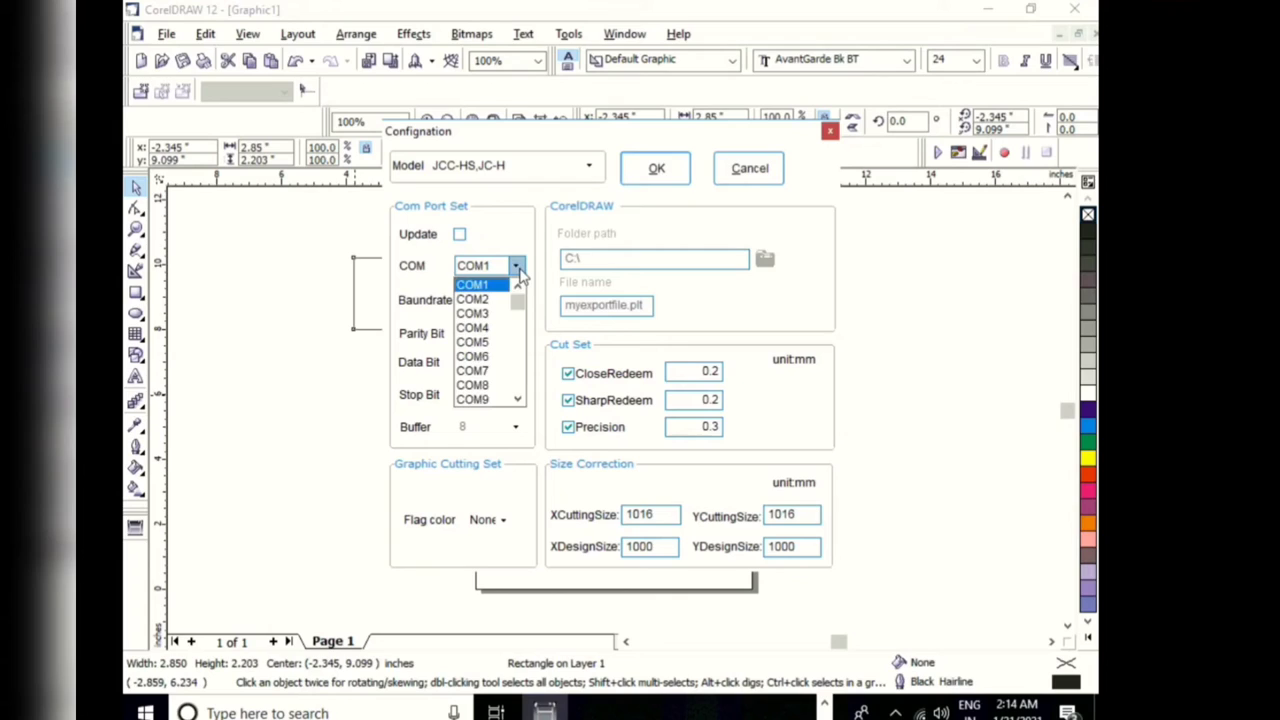
{"action": "left_click", "coordinate": [488, 314]}
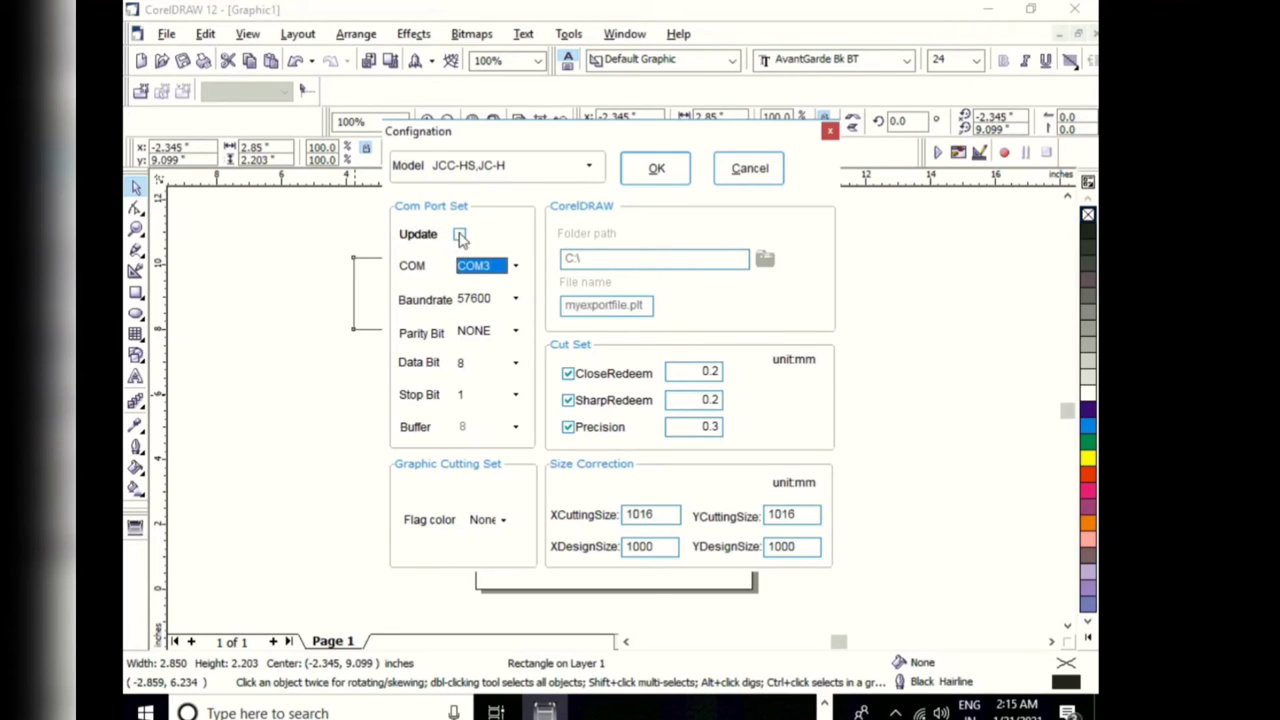
{"action": "left_click", "coordinate": [460, 236]}
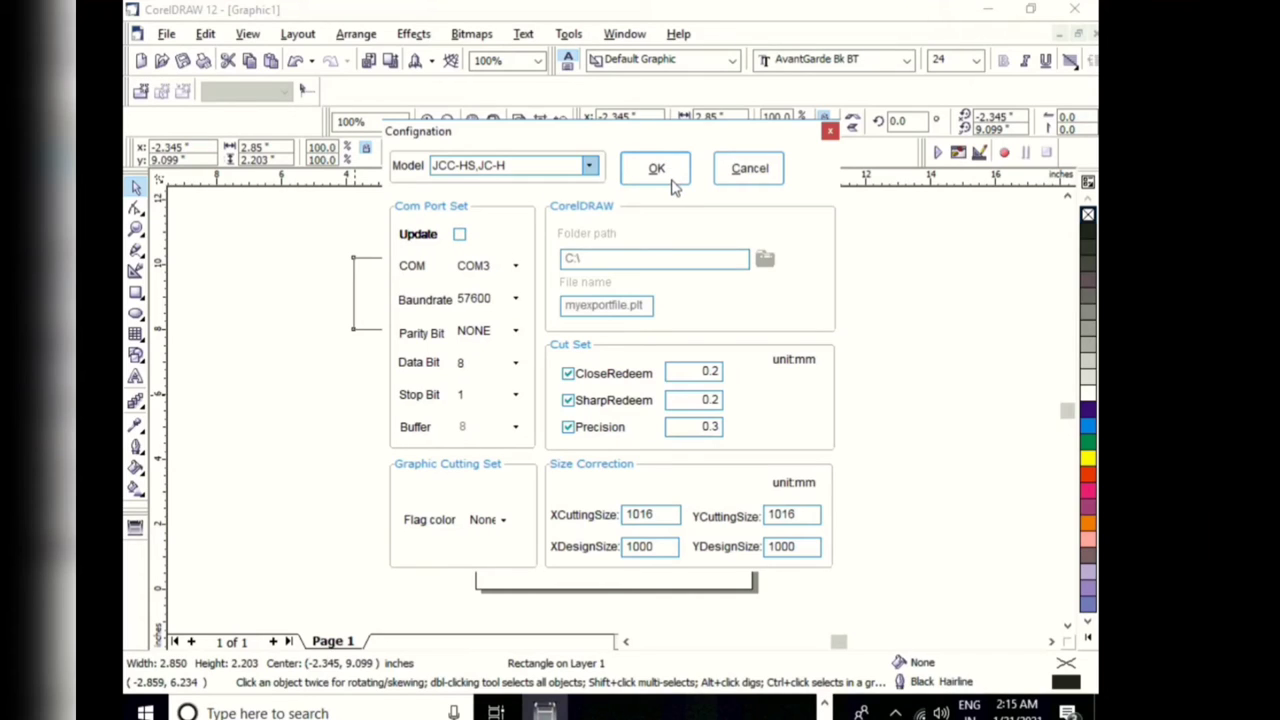
{"action": "left_click", "coordinate": [674, 183]}
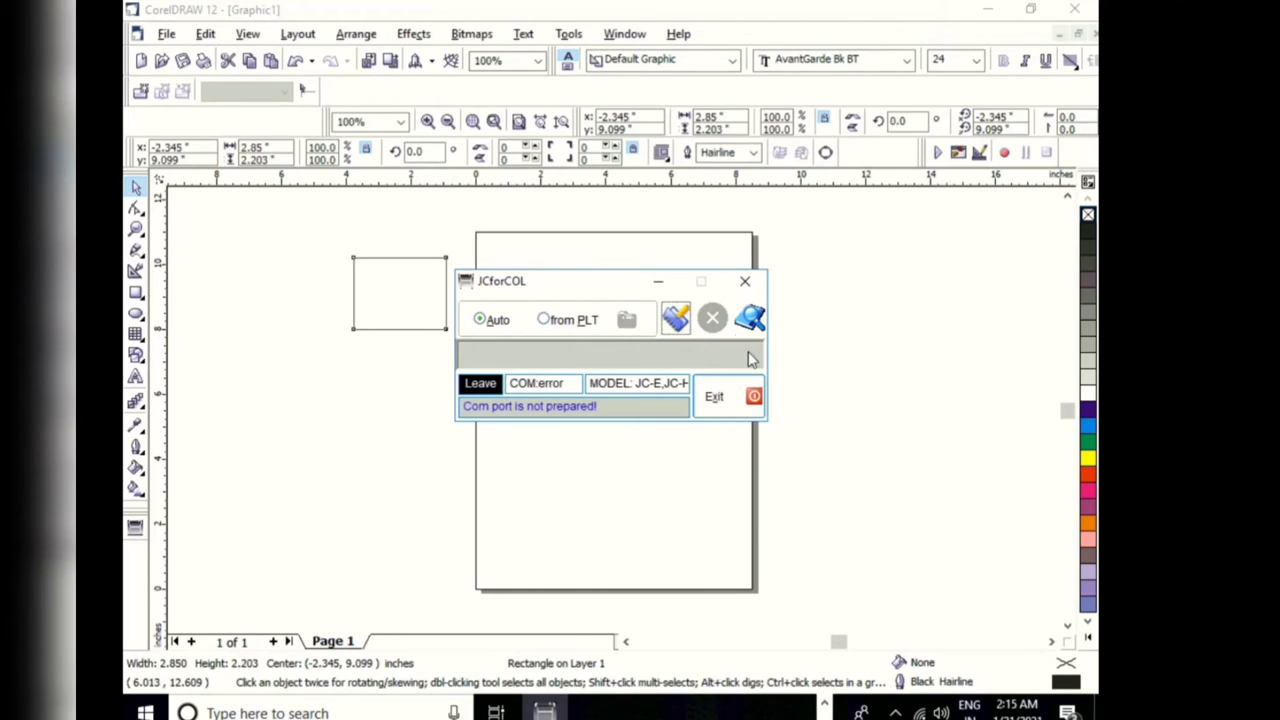
{"action": "left_click", "coordinate": [722, 399]}
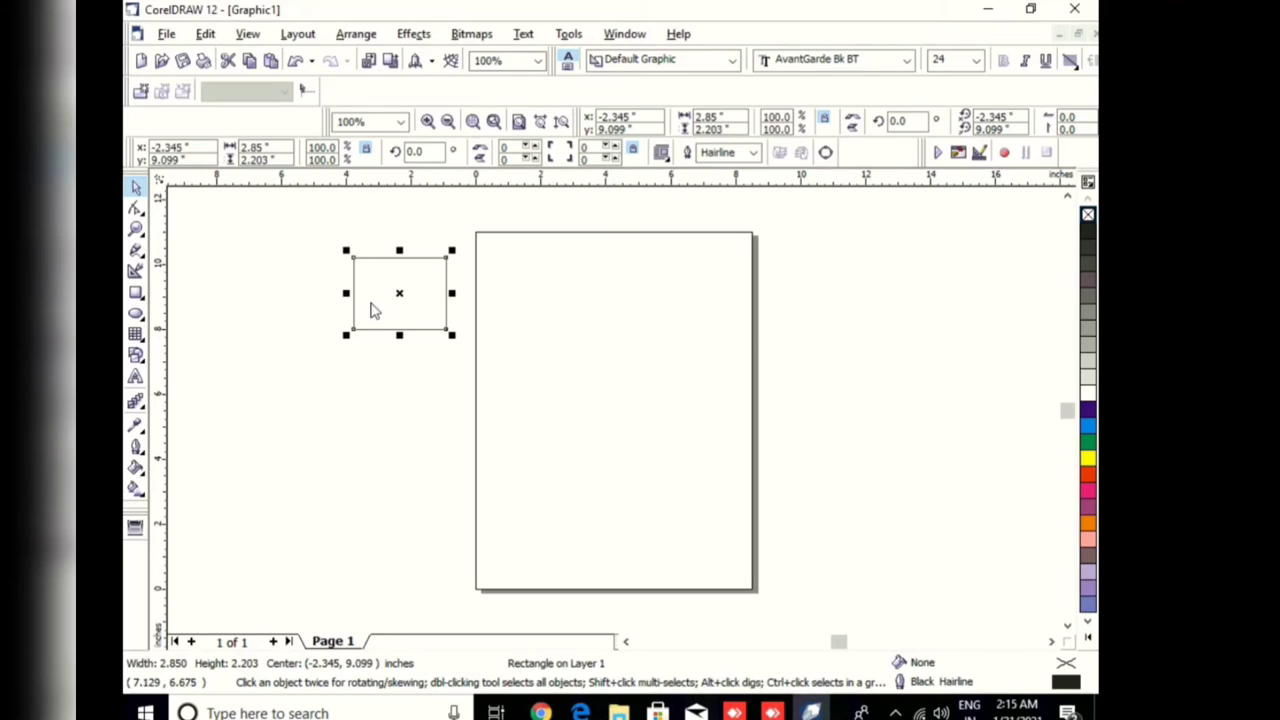
Try again to output only the selected rectangle to the cutting plotter, dismissing the message that follows.
{"action": "left_click", "coordinate": [138, 533]}
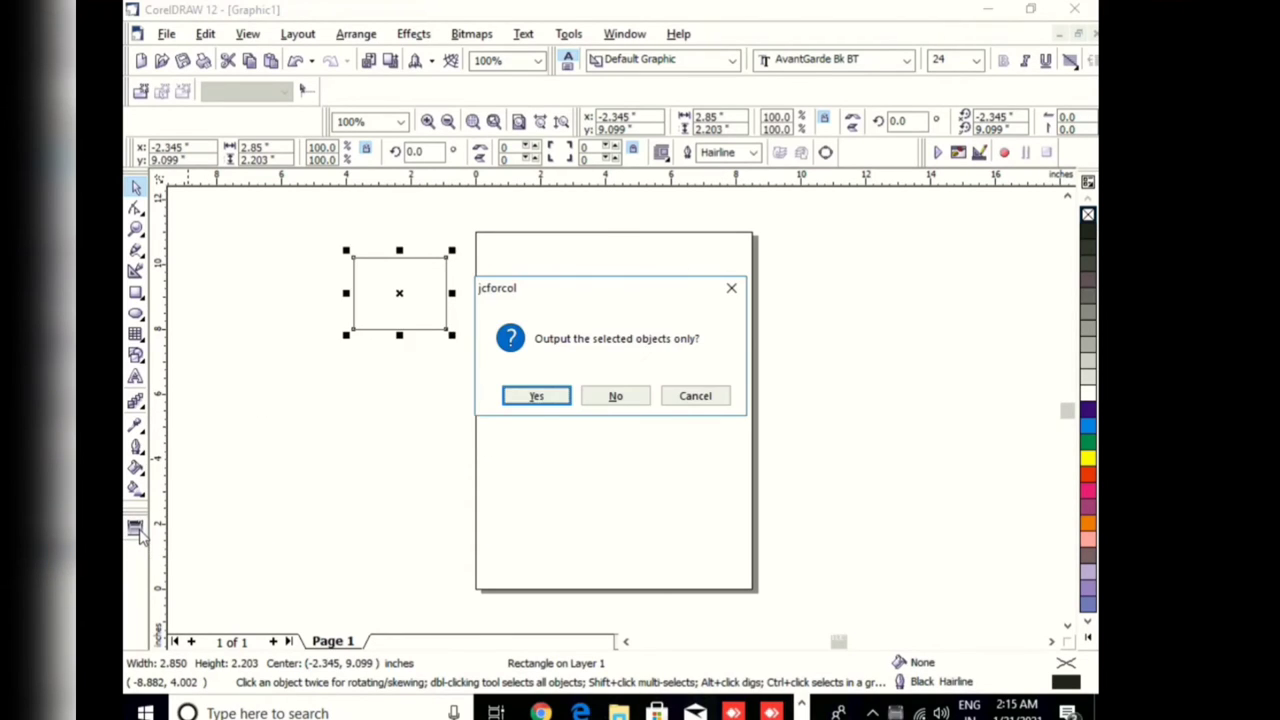
{"action": "left_click", "coordinate": [556, 396]}
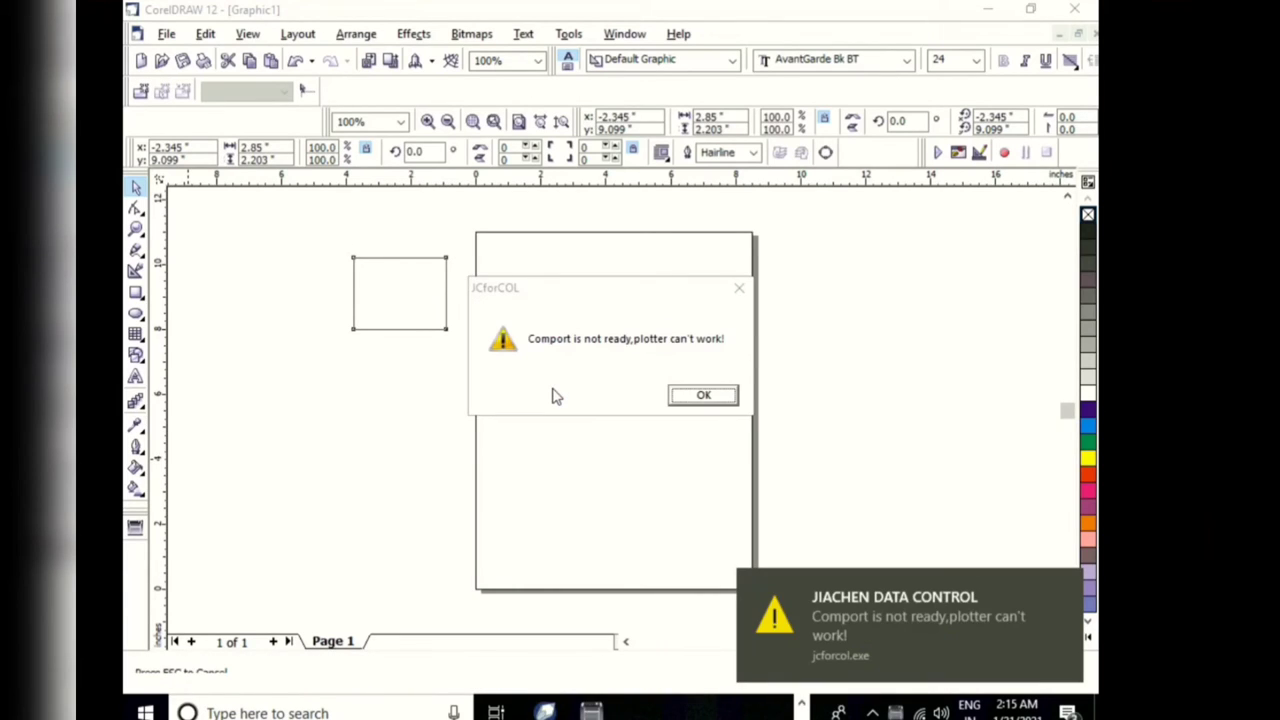
{"action": "left_click", "coordinate": [704, 398]}
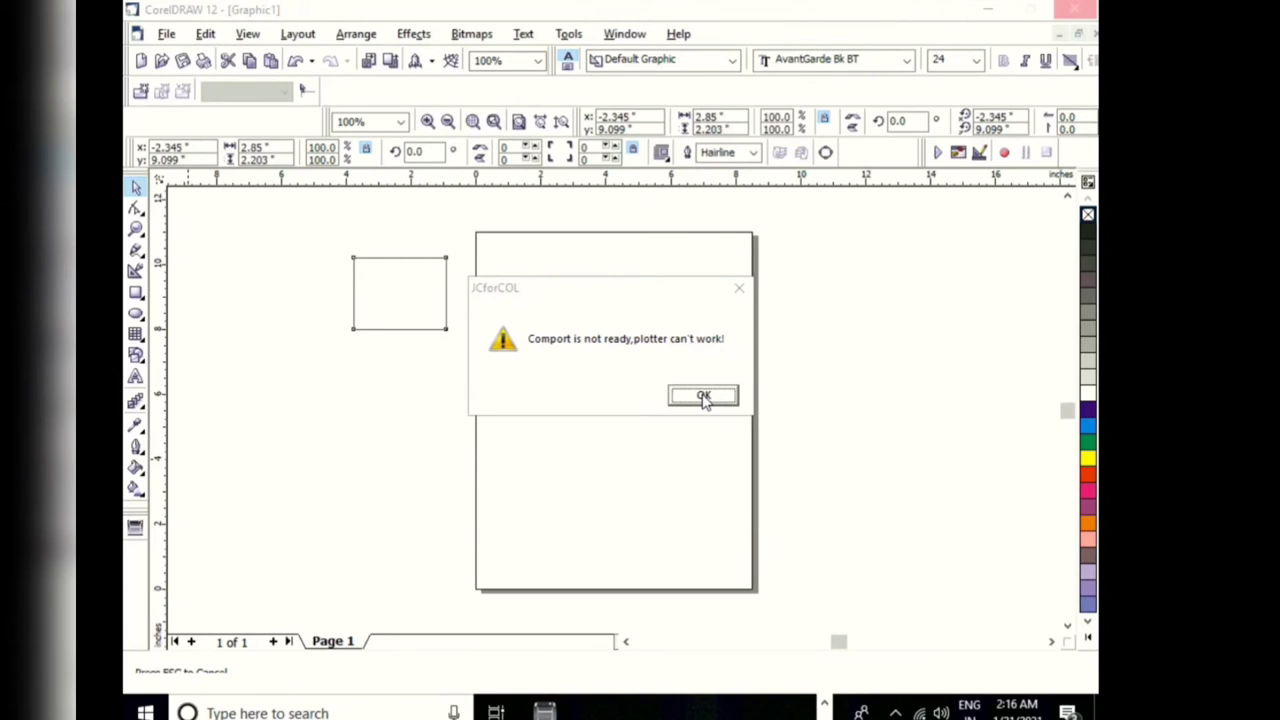
{"action": "left_click", "coordinate": [703, 398]}
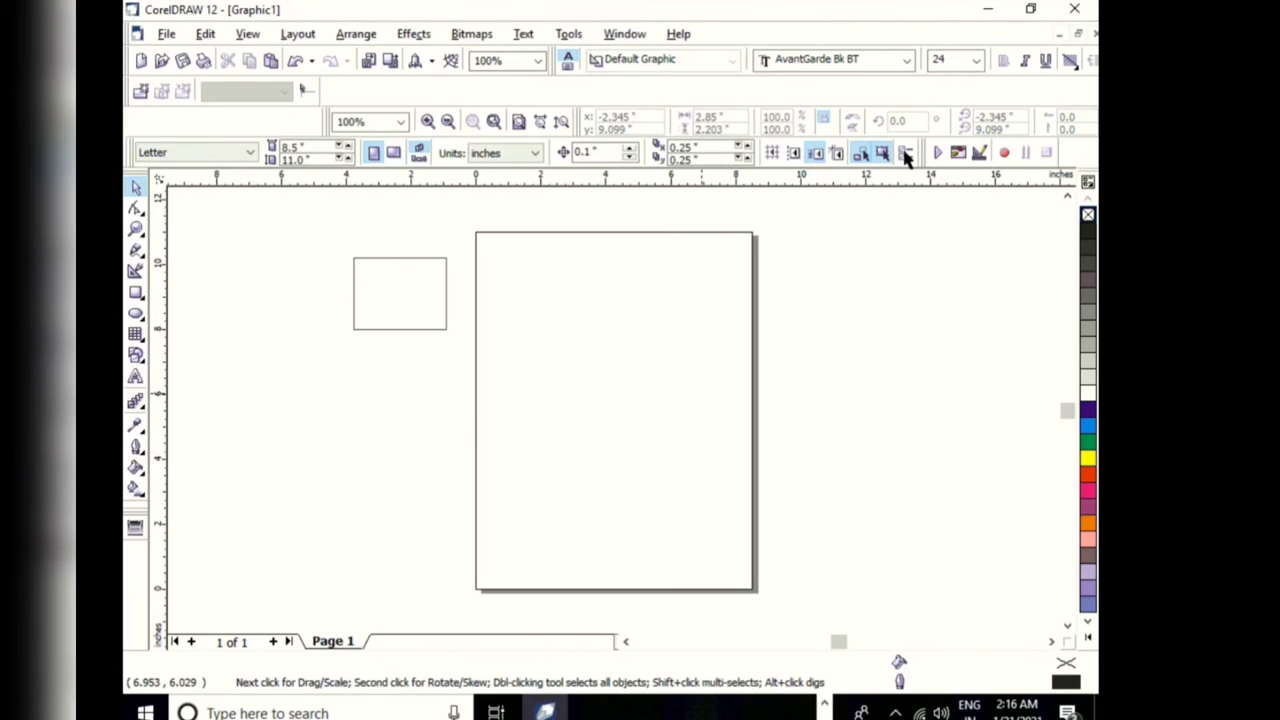
Minimize CorelDRAW and open the DRIVE_WIN(64BIT) archive from the jc usb driver folder inside the desktop folder jcforcolEN.
{"action": "left_click", "coordinate": [986, 8]}
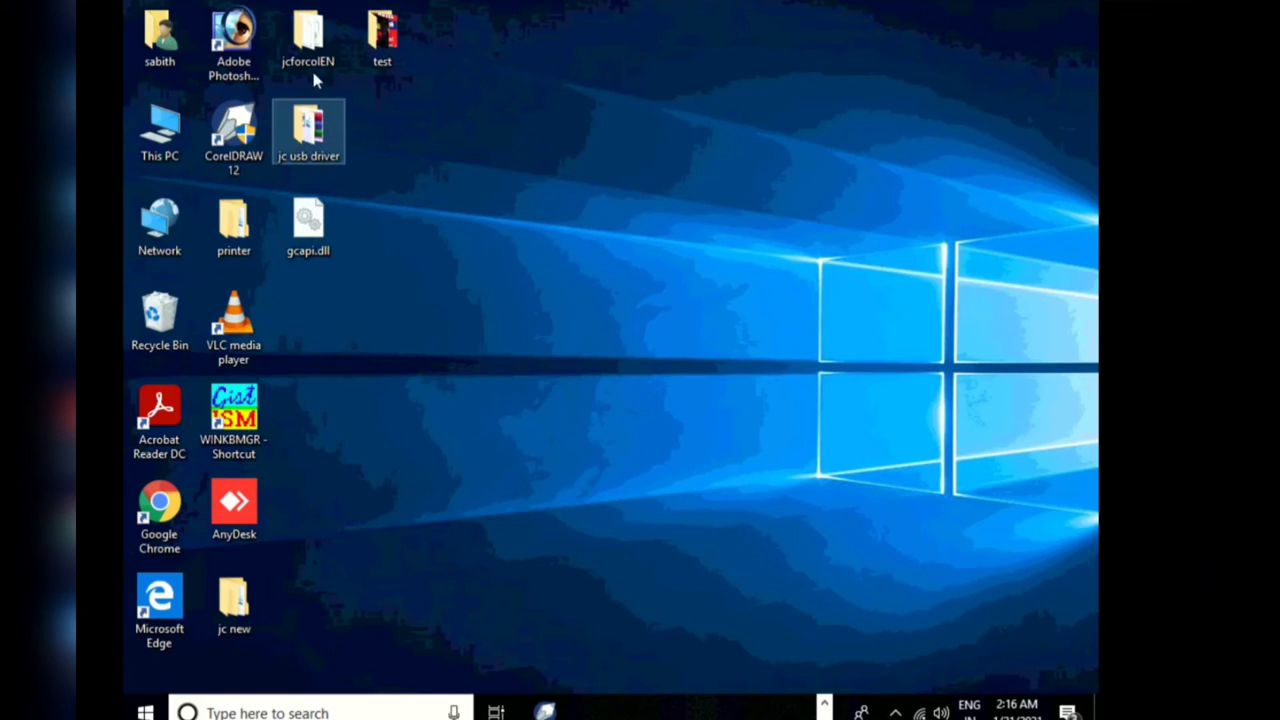
{"action": "double_click", "coordinate": [320, 38]}
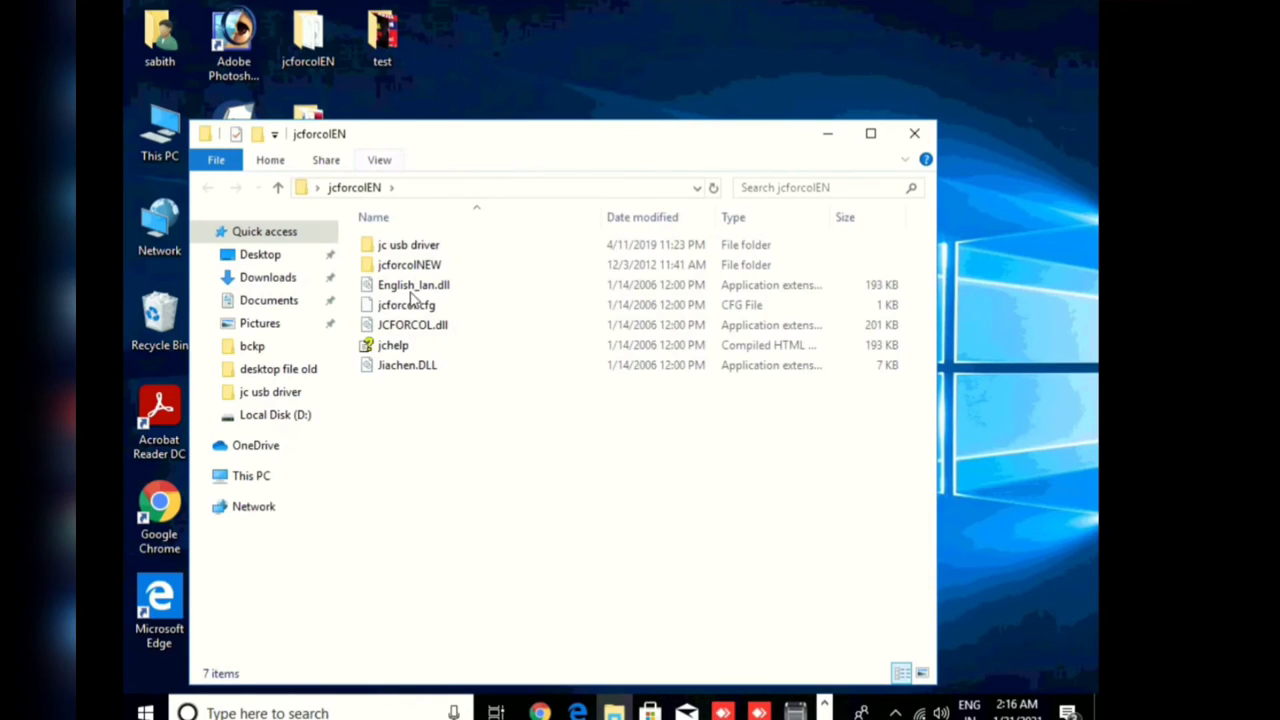
{"action": "double_click", "coordinate": [419, 250]}
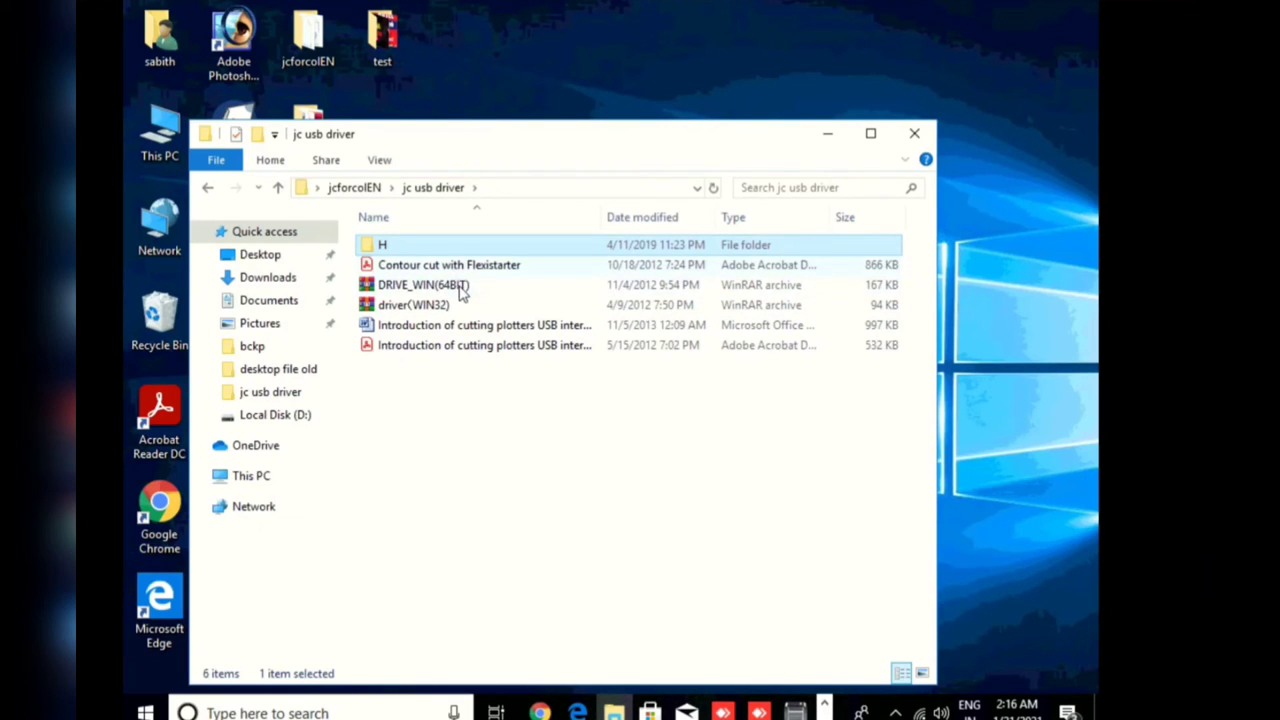
{"action": "left_click_drag", "start_coordinate": [460, 287], "coordinate": [463, 290]}
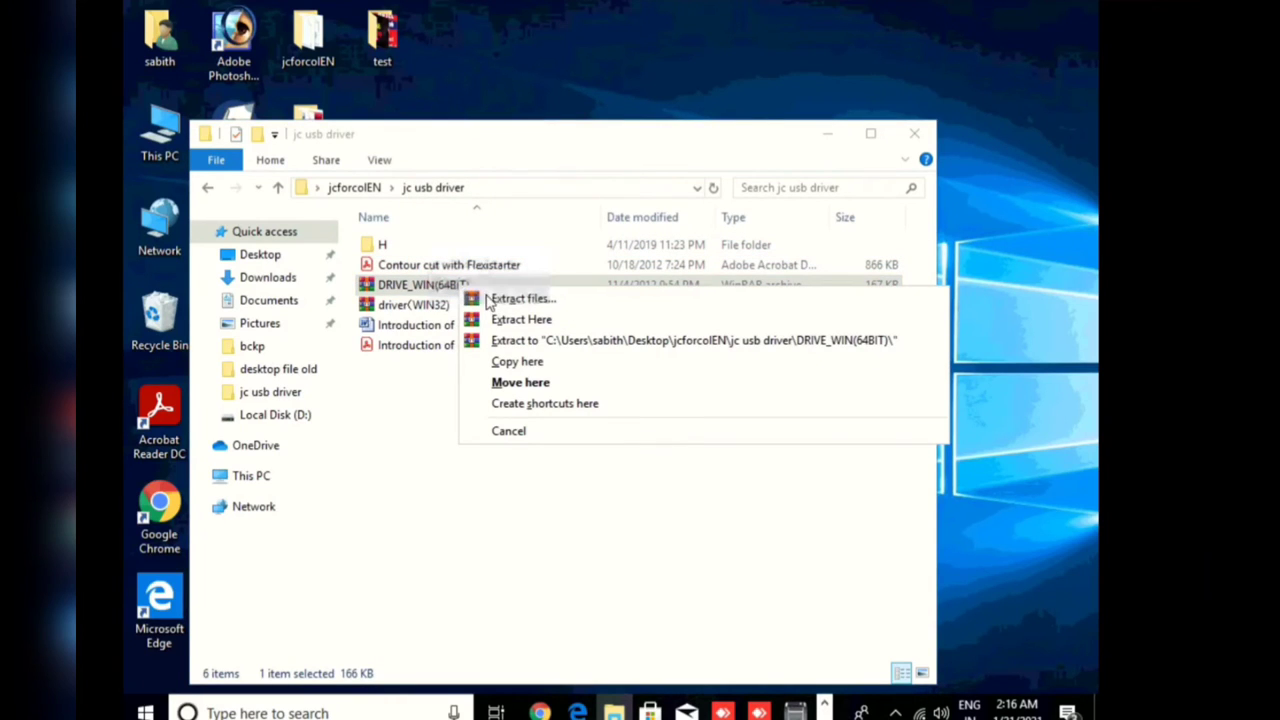
{"action": "double_click", "coordinate": [408, 288]}
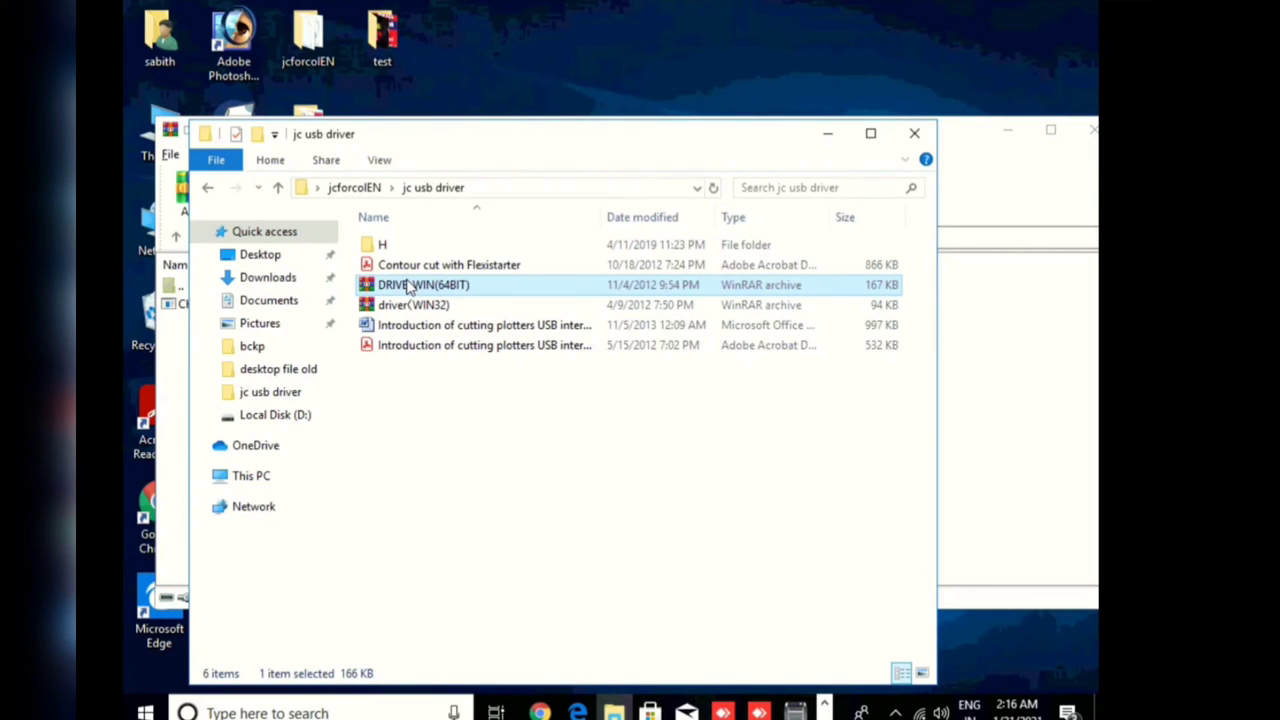
{"action": "left_click", "coordinate": [1010, 330]}
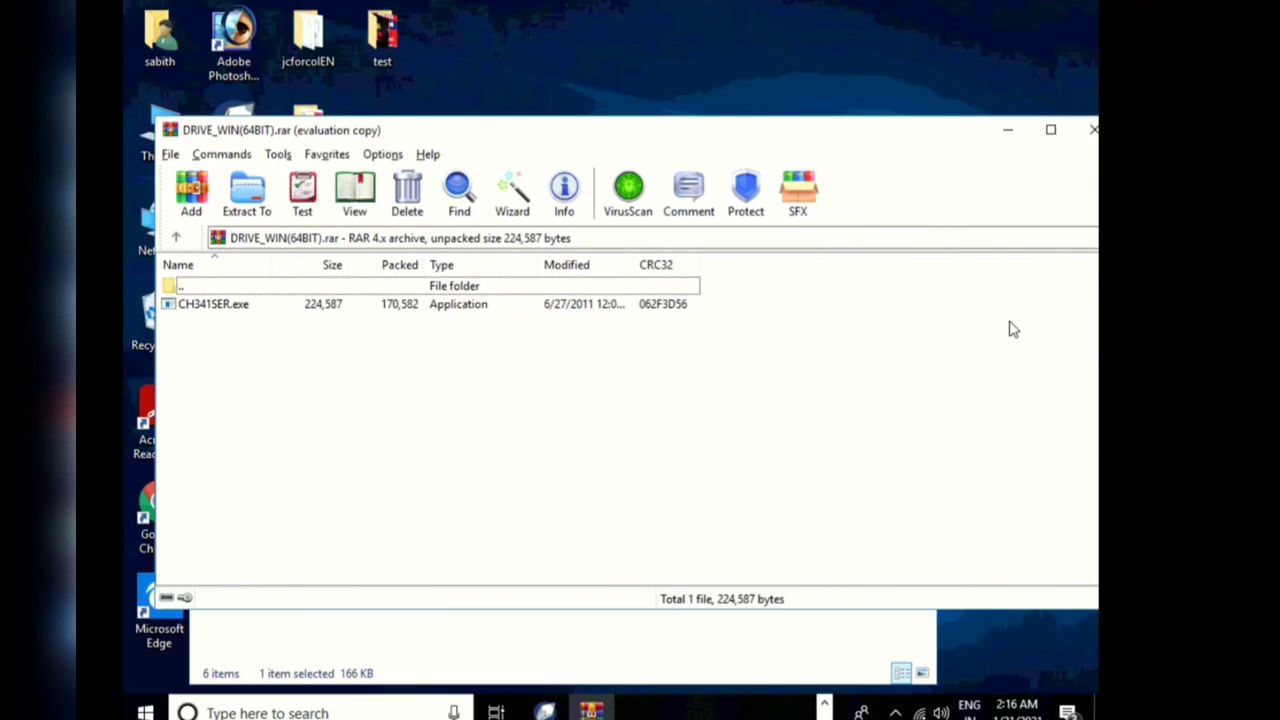
Run CH341SER.exe with administrator permission and try to install the CH341SER.INF driver.
{"action": "left_click", "coordinate": [508, 309]}
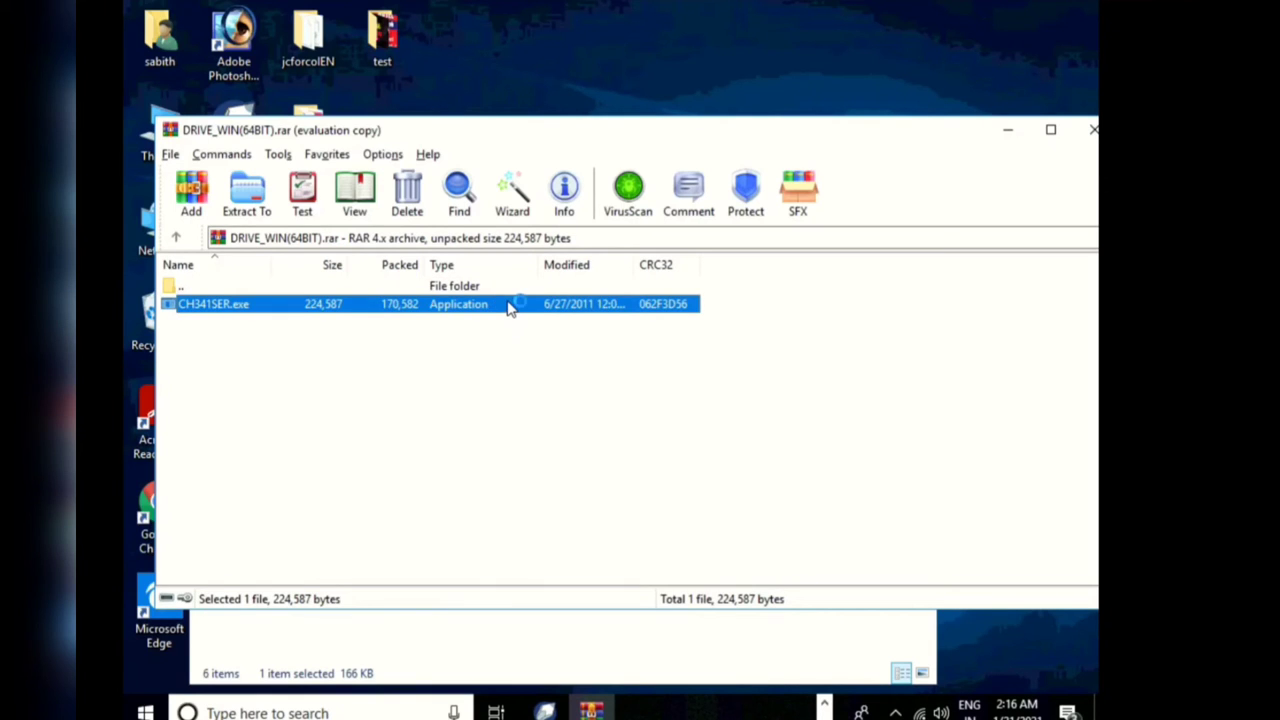
{"action": "double_click", "coordinate": [507, 305]}
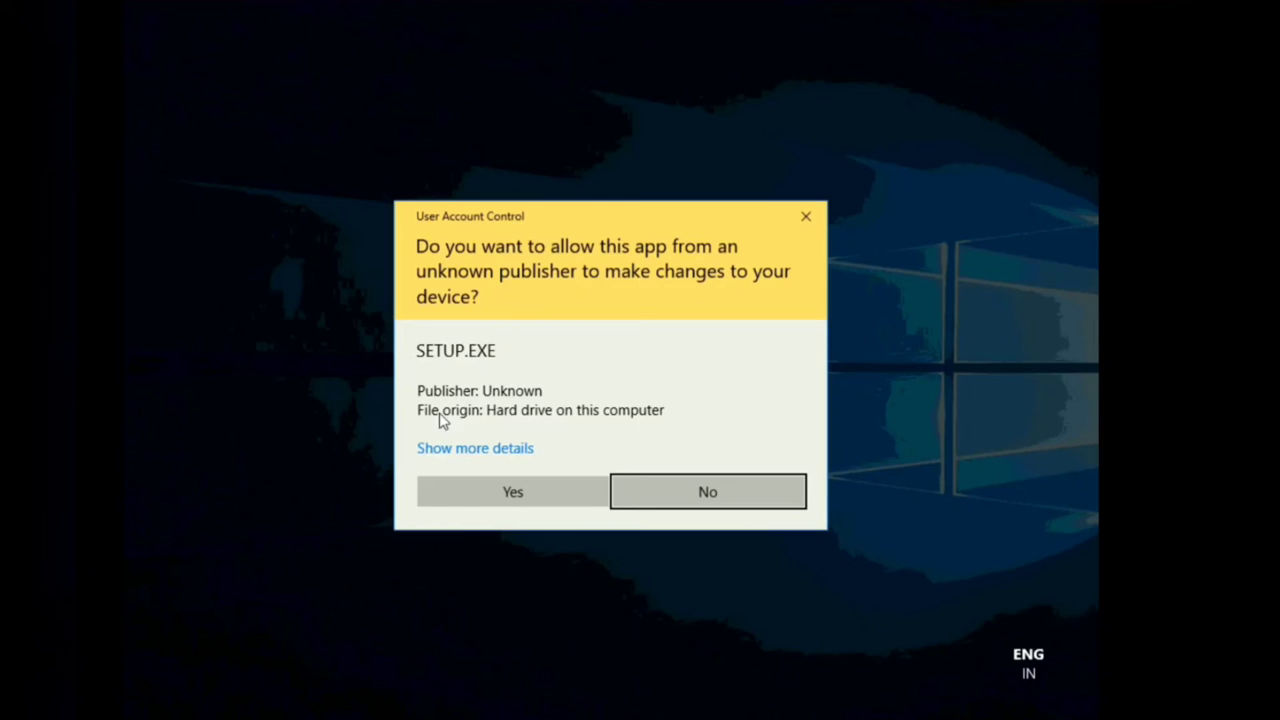
{"action": "left_click", "coordinate": [467, 490]}
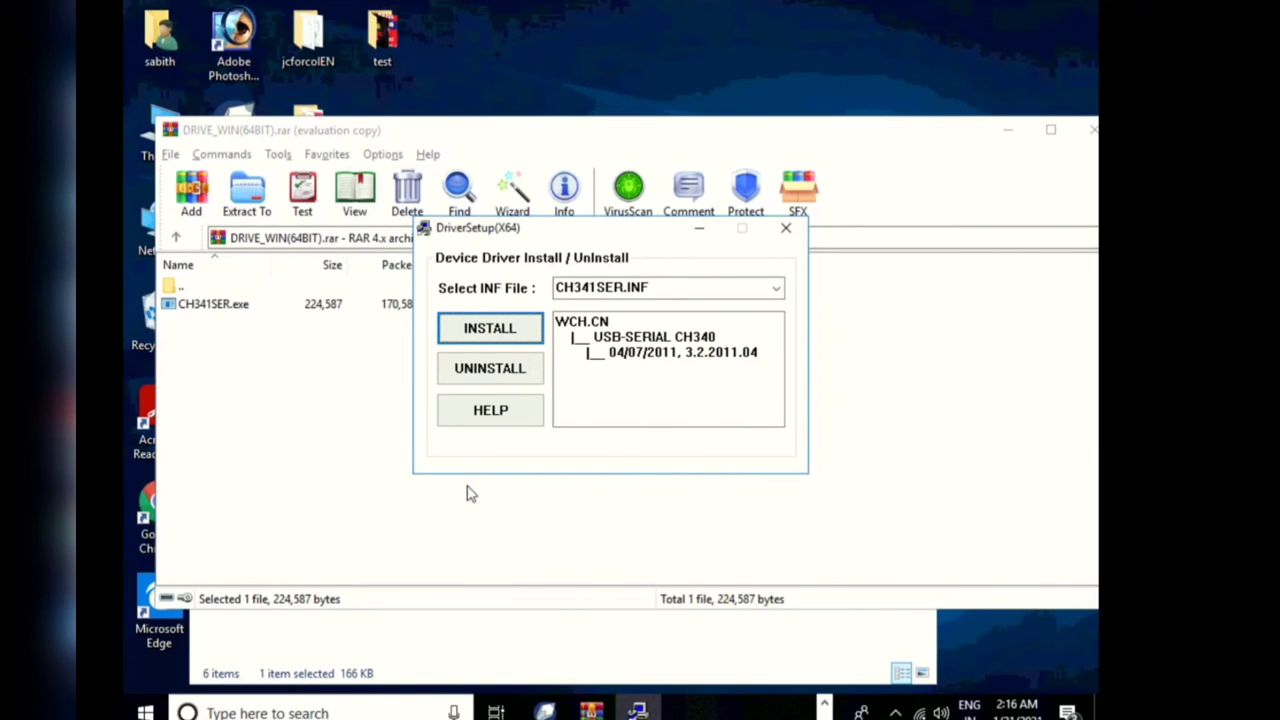
{"action": "left_click", "coordinate": [490, 330]}
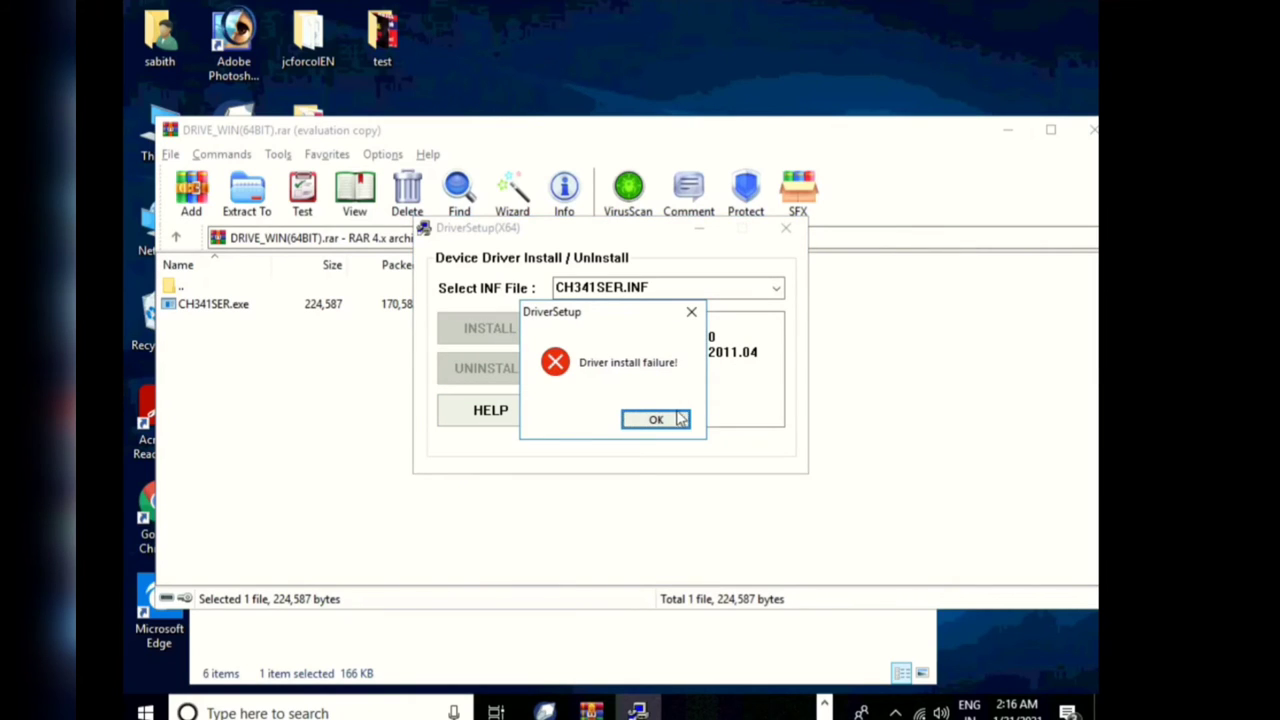
{"action": "left_click", "coordinate": [660, 420]}
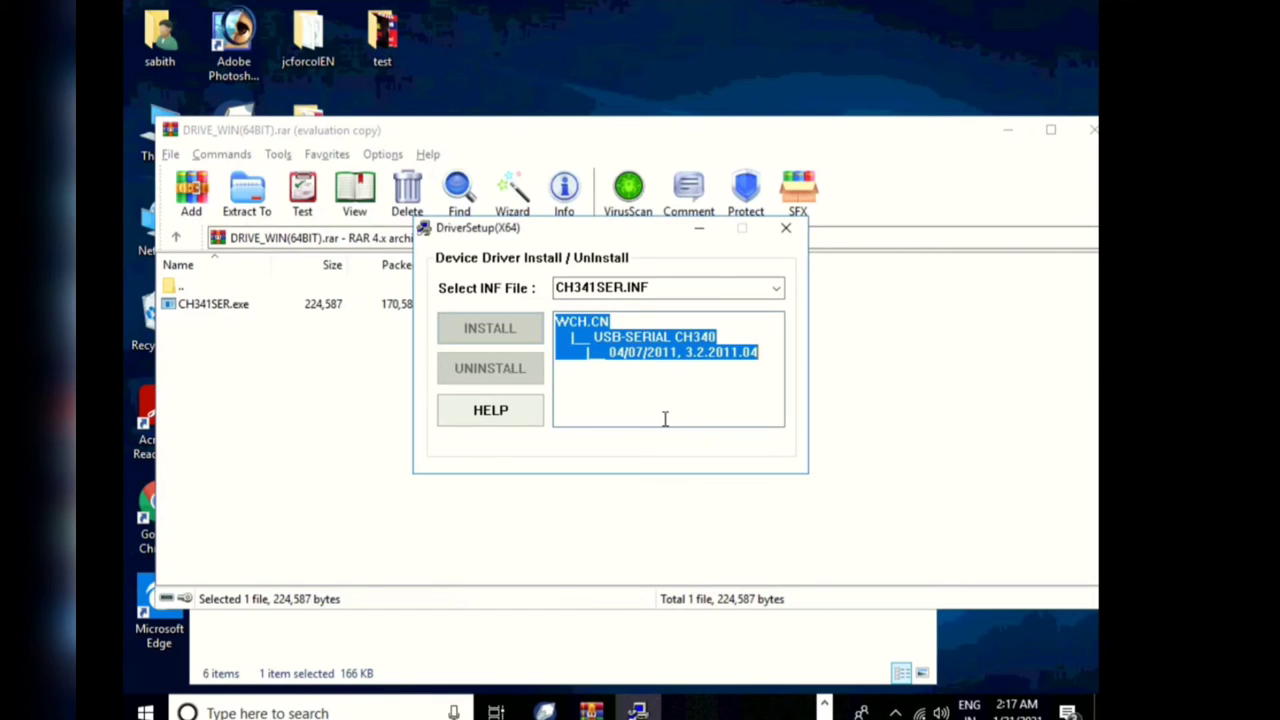
Close DriverSetup, the DRIVE_WIN(64BIT) archive and the jc usb driver folder.
{"action": "left_click", "coordinate": [782, 231]}
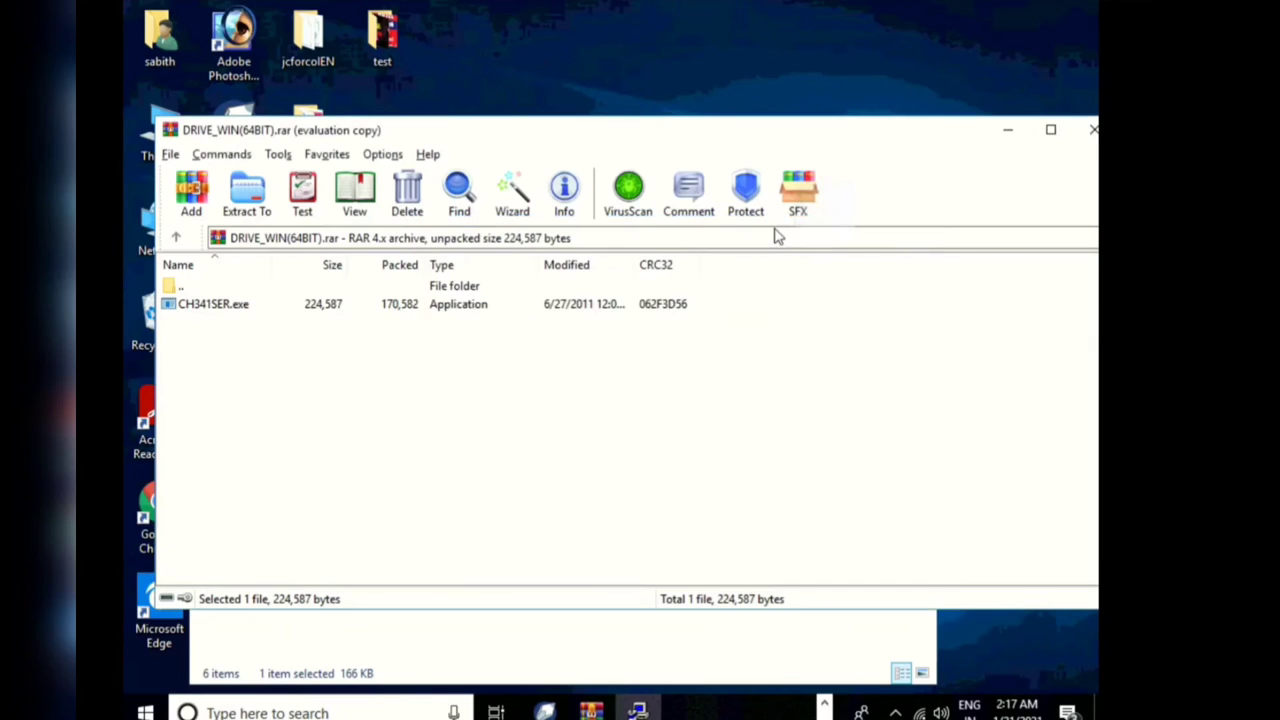
{"action": "left_click", "coordinate": [1091, 132]}
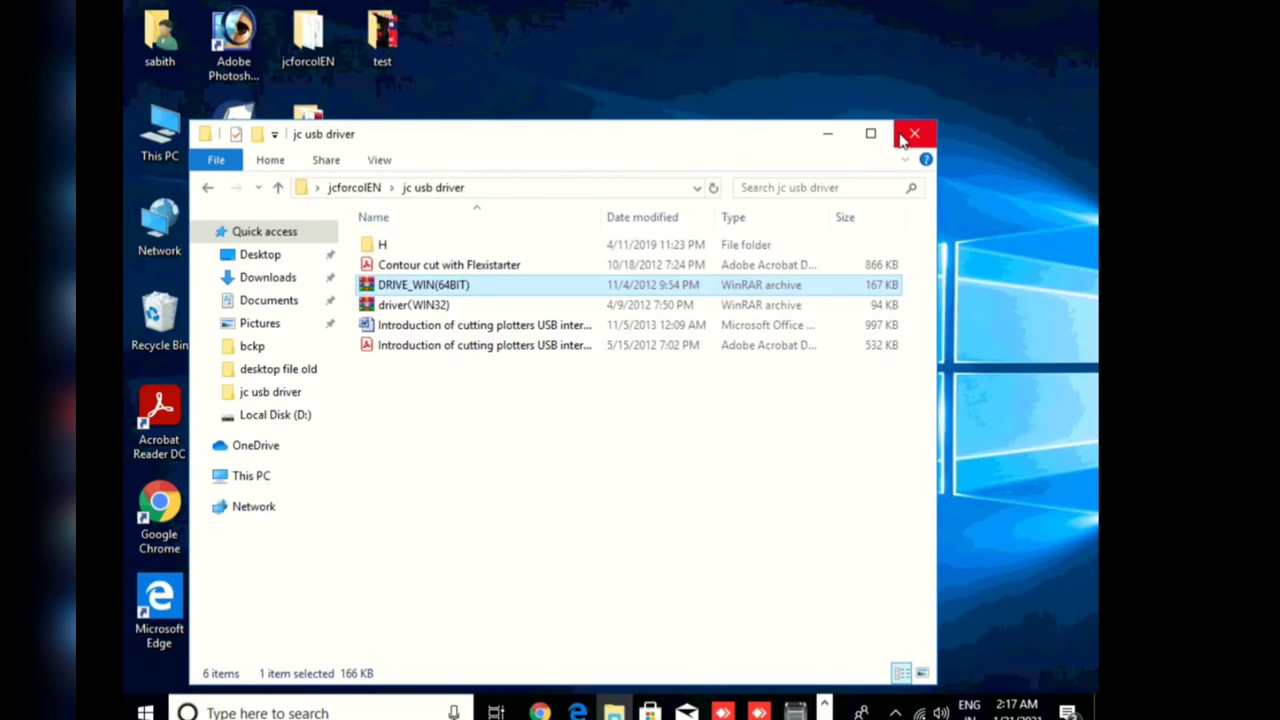
{"action": "left_click", "coordinate": [913, 134]}
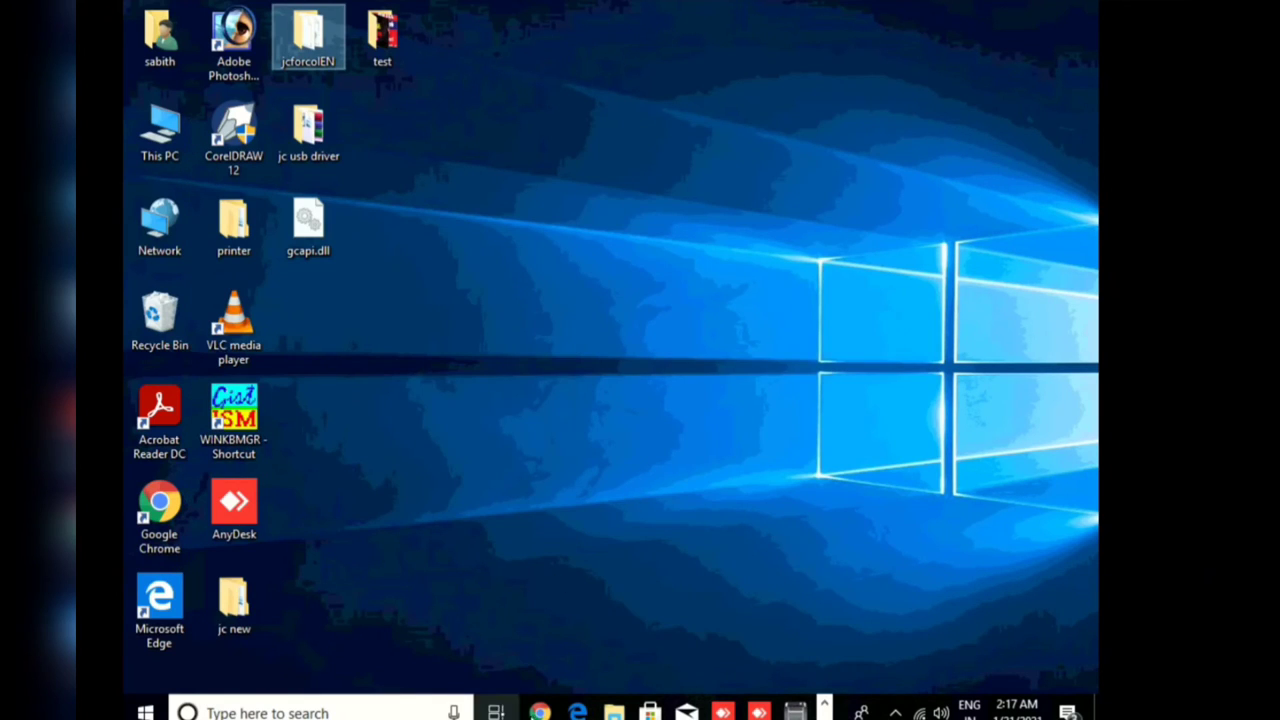
Switch to Google Chrome and search Google for "ch345 driver".
{"action": "left_click", "coordinate": [540, 712]}
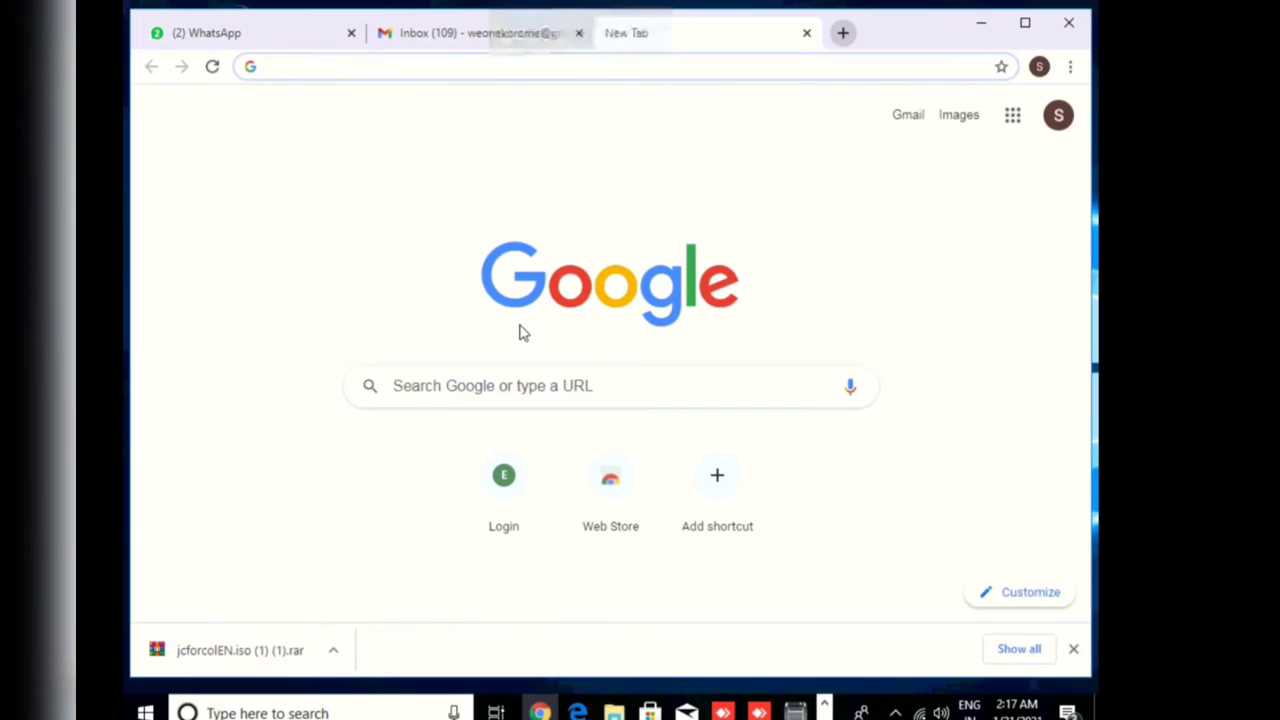
{"action": "left_click", "coordinate": [499, 384]}
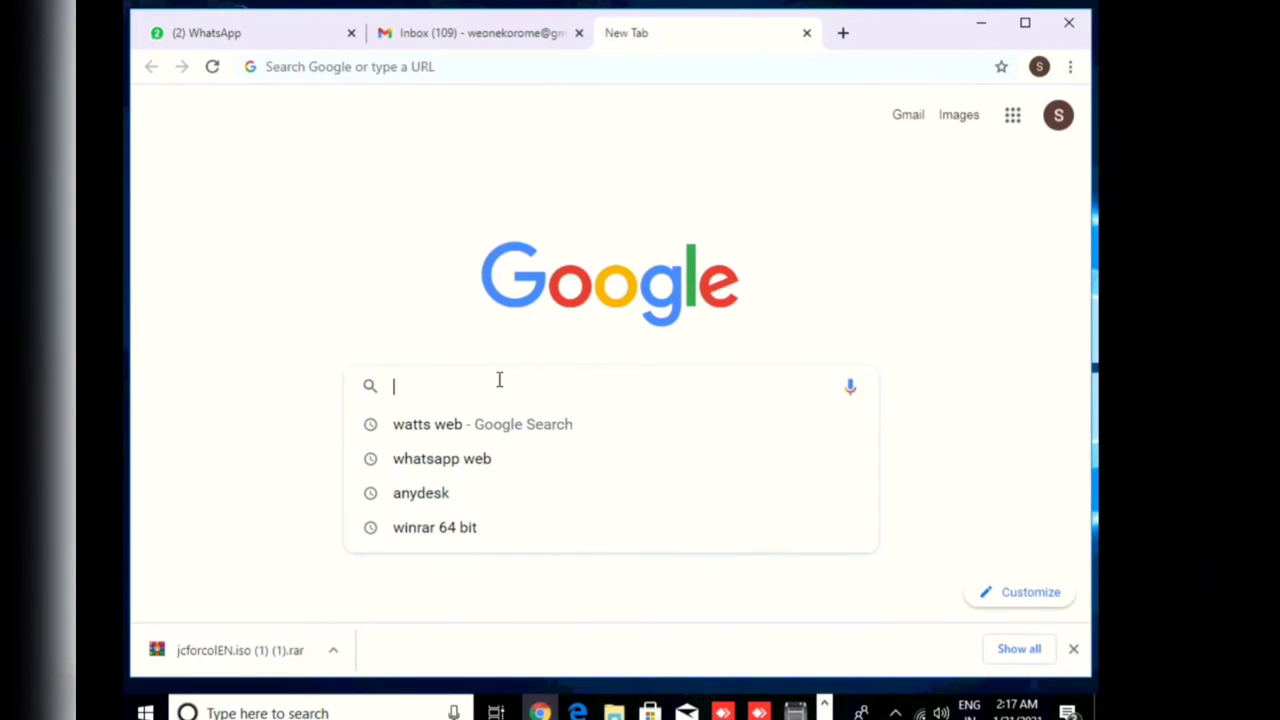
{"action": "type", "text": "ch345"}
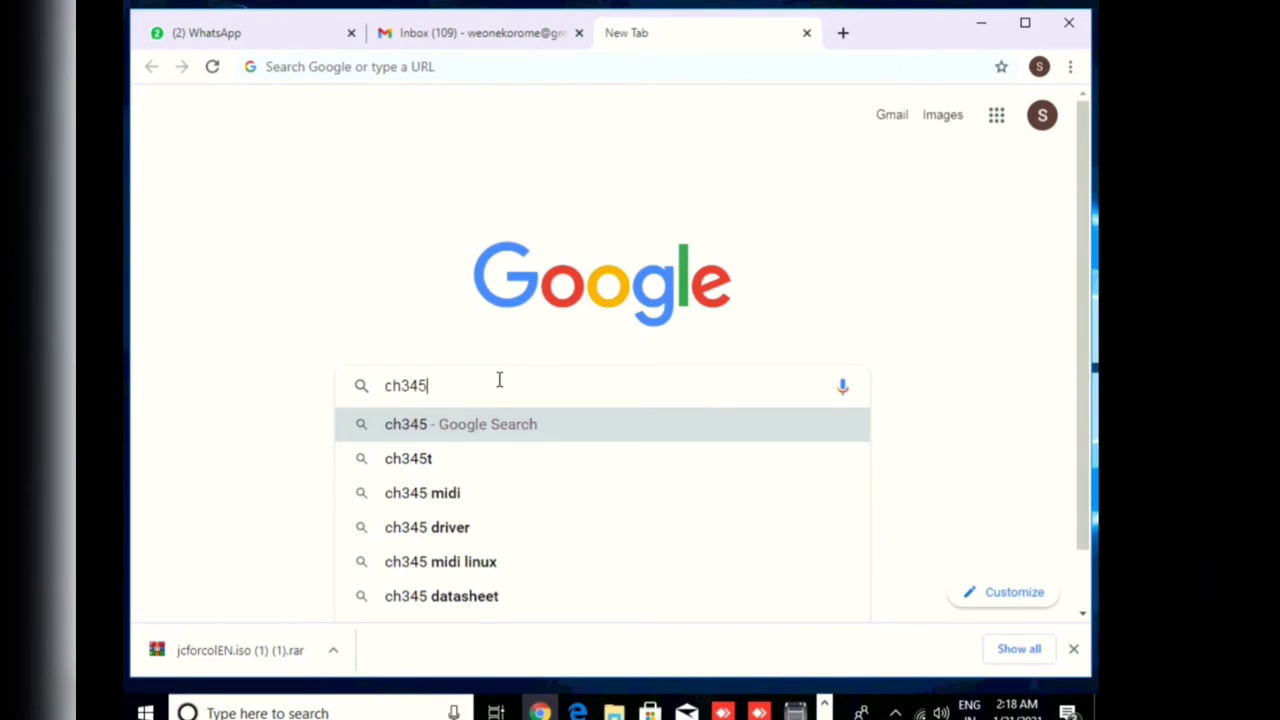
{"action": "left_click", "coordinate": [460, 541]}
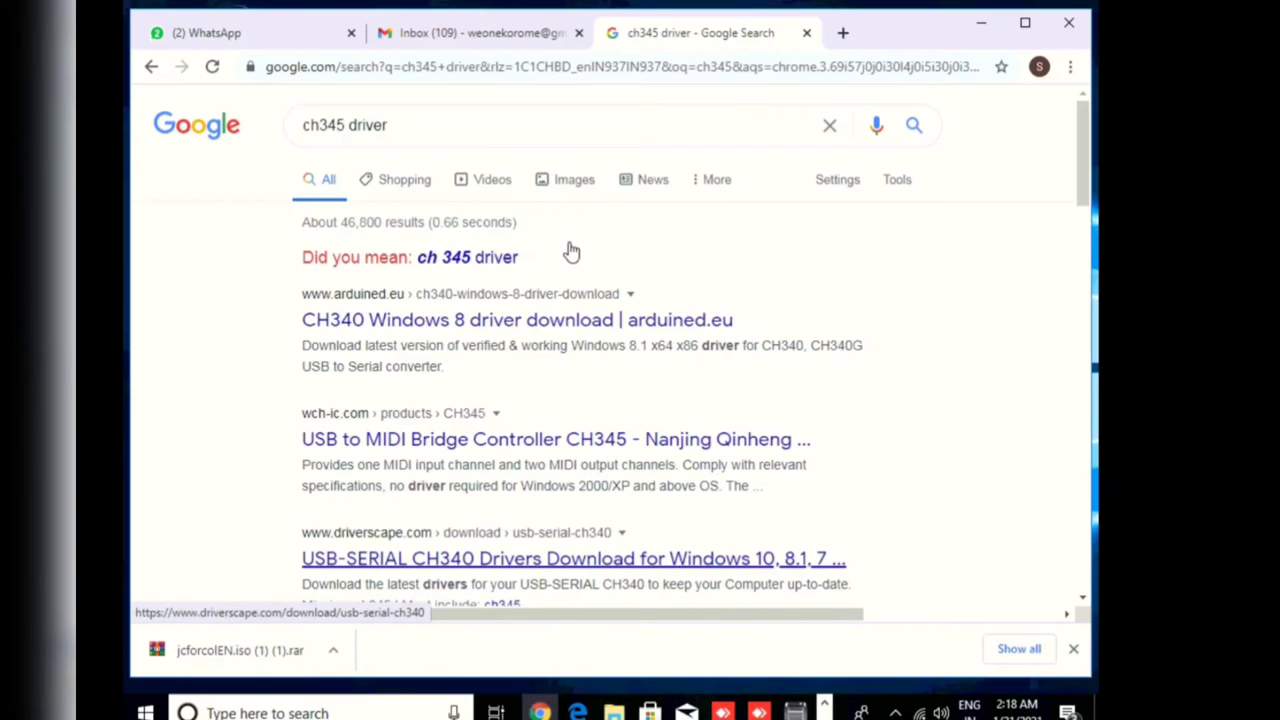
Search for "ch341ser driver free download" and download the version 8.5 USB-SERIAL CH341 driver utility from Driver Scape.
{"action": "left_click", "coordinate": [455, 122]}
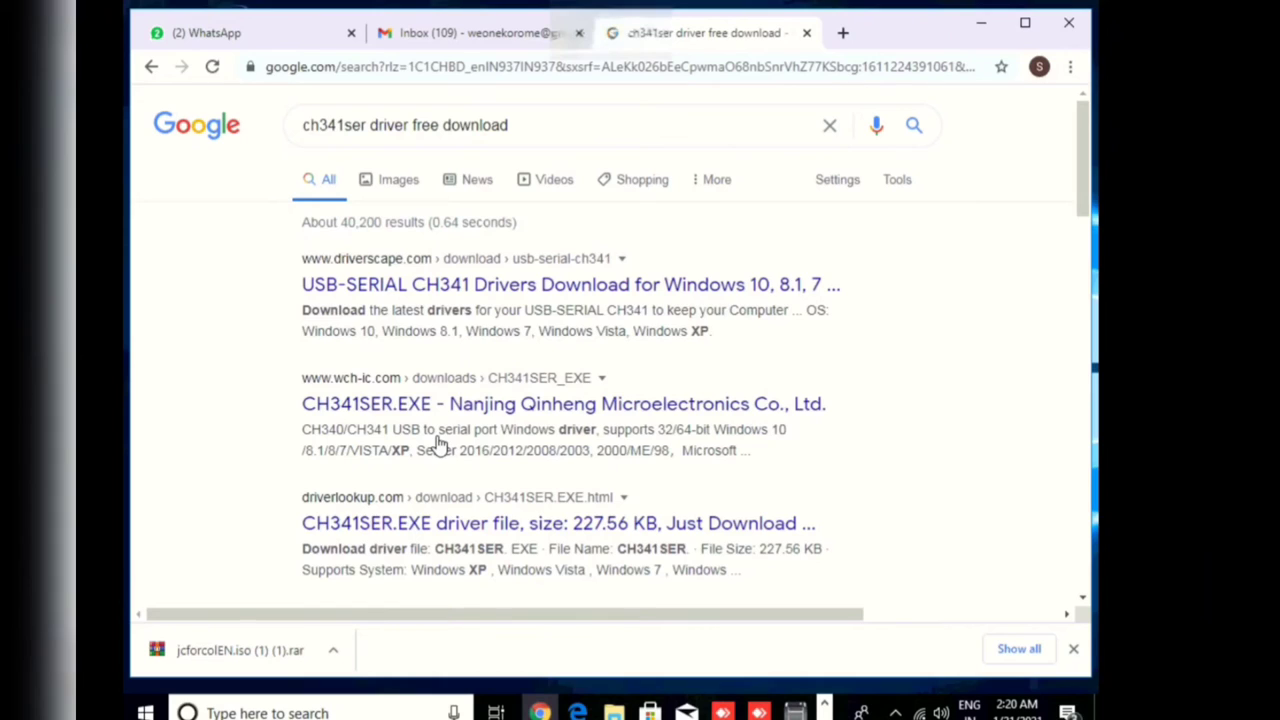
{"action": "left_click", "coordinate": [546, 287]}
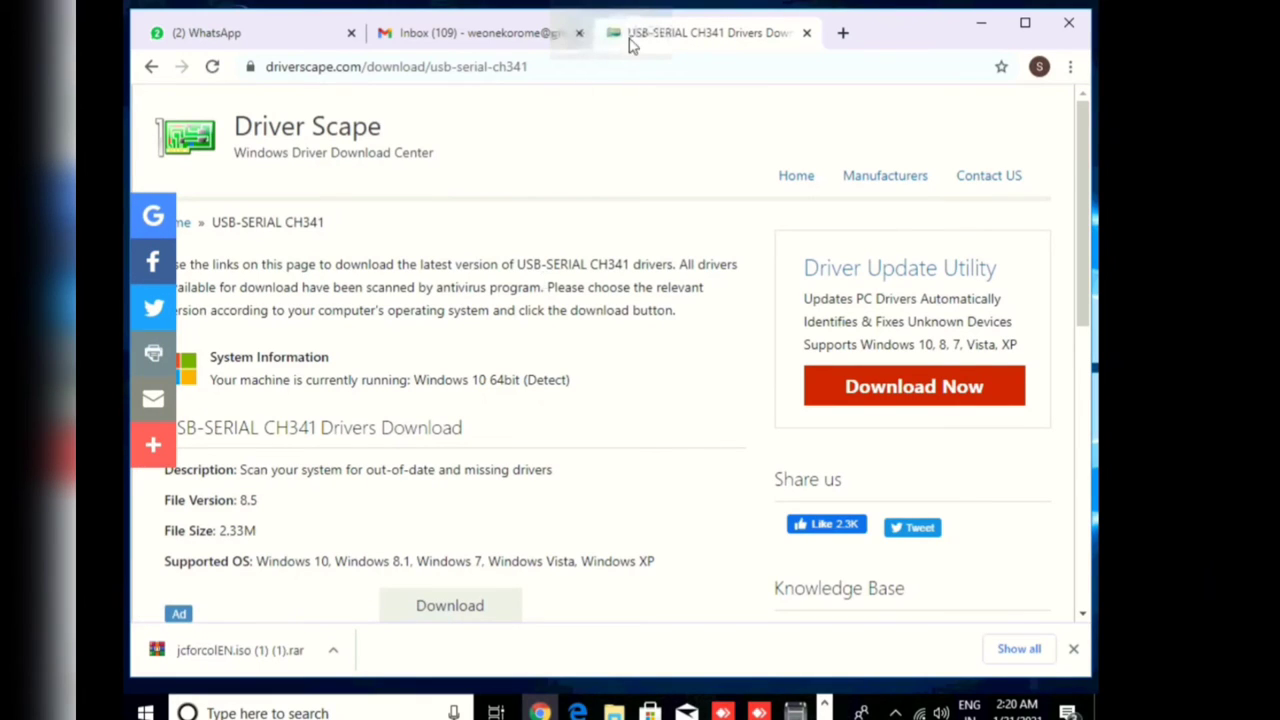
{"action": "left_click", "coordinate": [477, 606]}
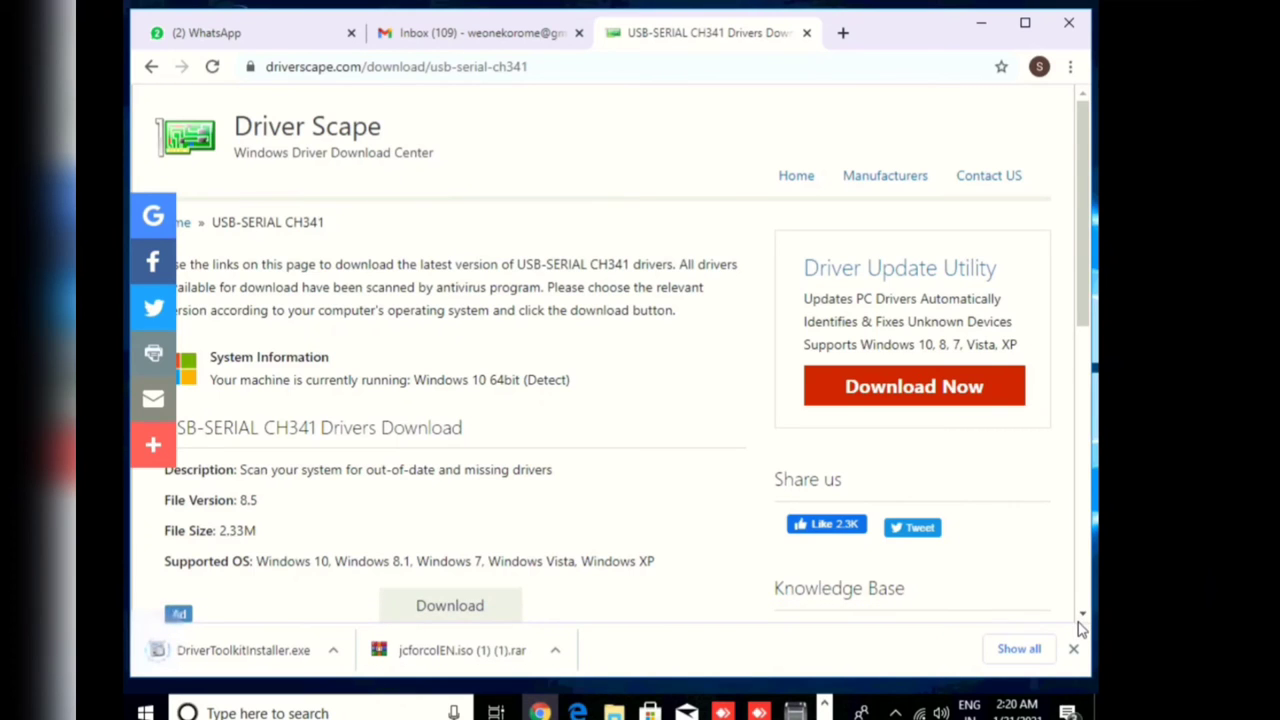
Open the downloaded DriverToolkitInstaller.exe and allow it to make changes to the device.
{"action": "scroll", "coordinate": [1080, 628], "scroll_direction": "down", "scroll_amount": 3}
{"action": "scroll", "coordinate": [1088, 617], "scroll_direction": "down", "scroll_amount": 5}
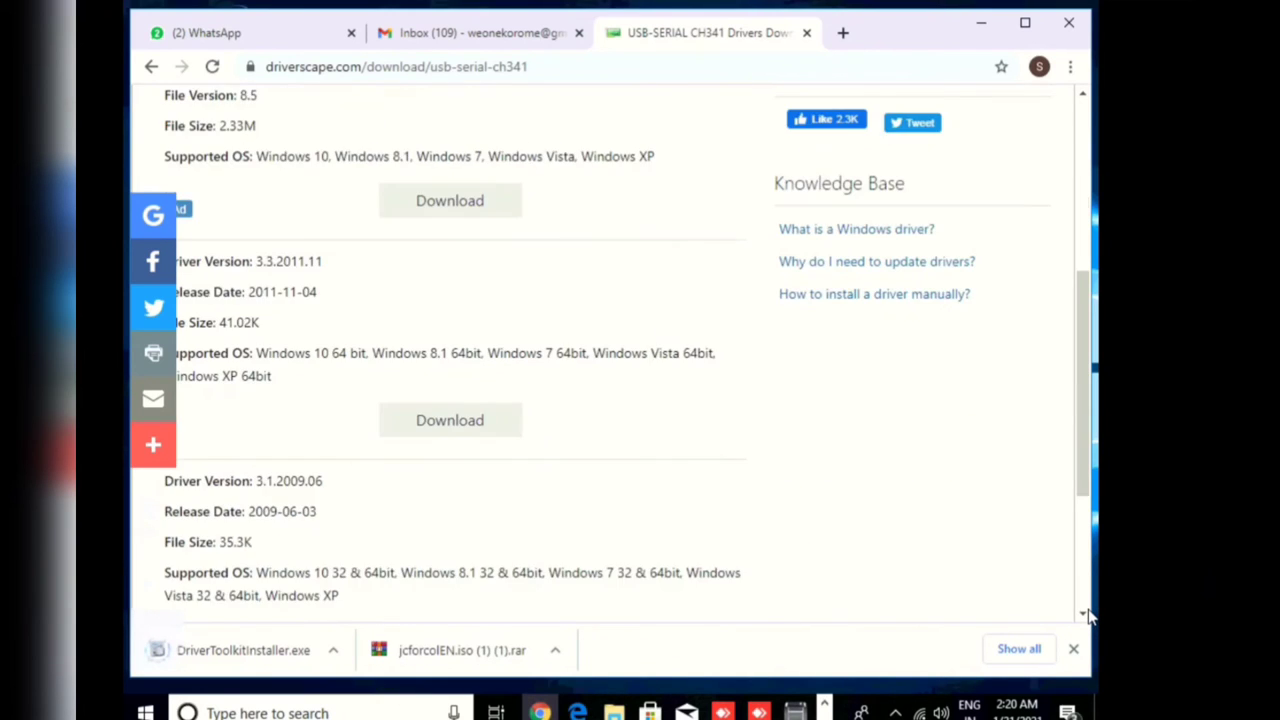
{"action": "right_click", "coordinate": [1088, 617]}
{"action": "left_click", "coordinate": [1088, 617]}
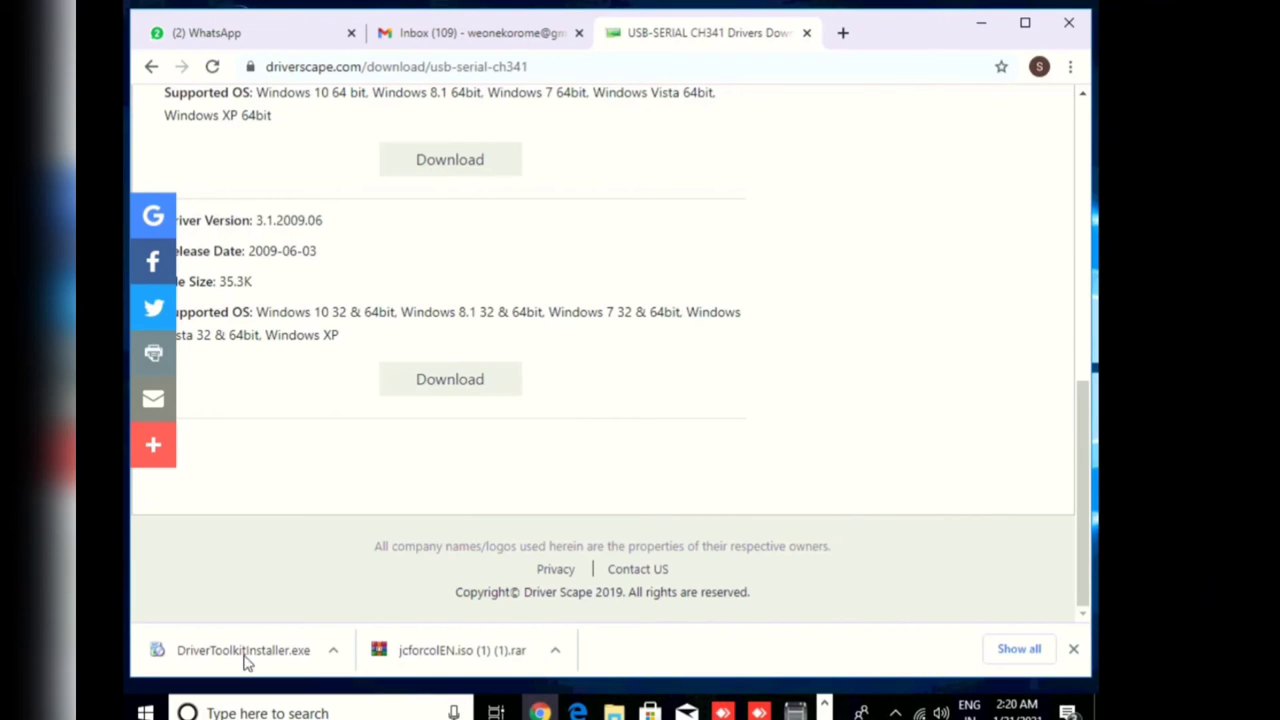
{"action": "left_click", "coordinate": [338, 655]}
{"action": "left_click", "coordinate": [362, 534]}
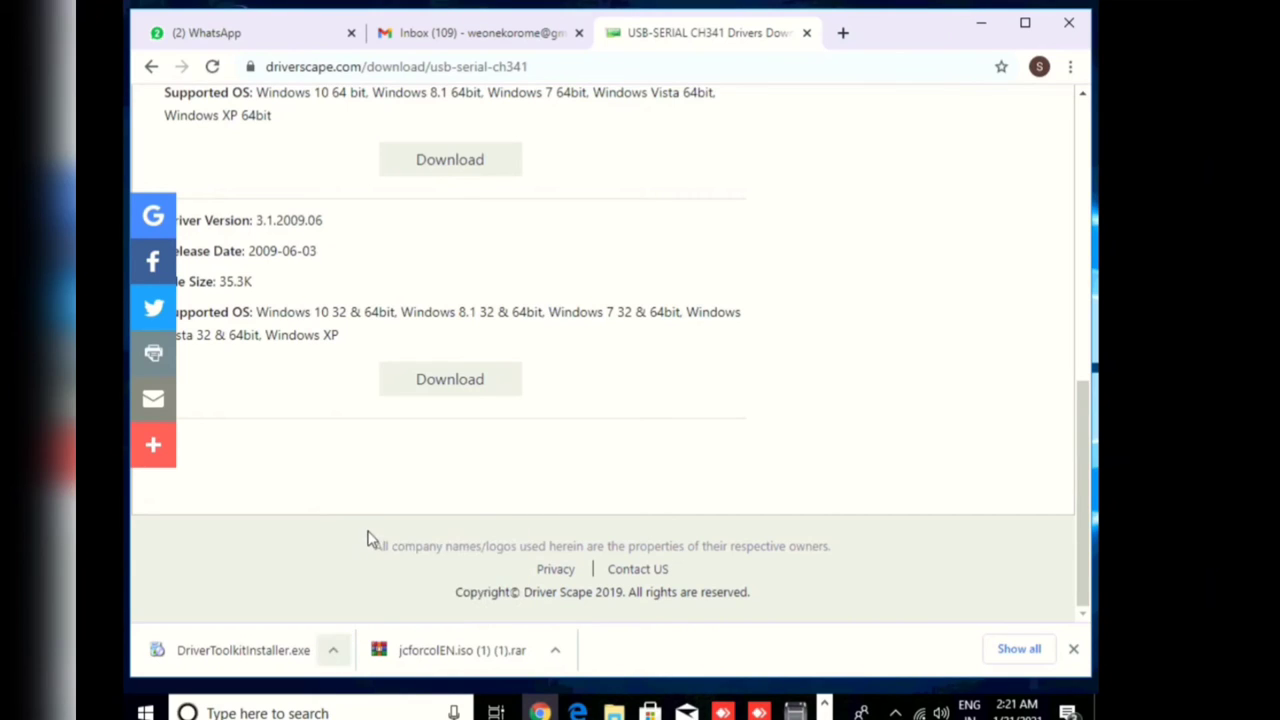
{"action": "left_click", "coordinate": [331, 656]}
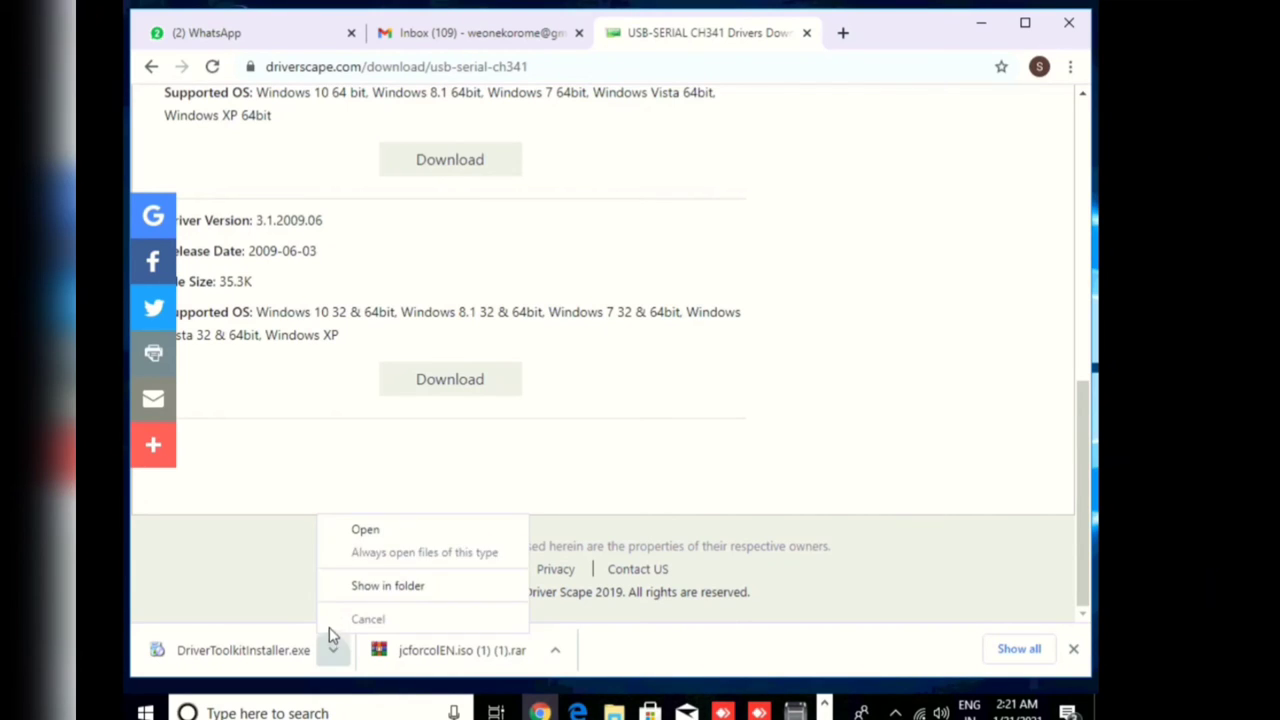
{"action": "left_click", "coordinate": [365, 531]}
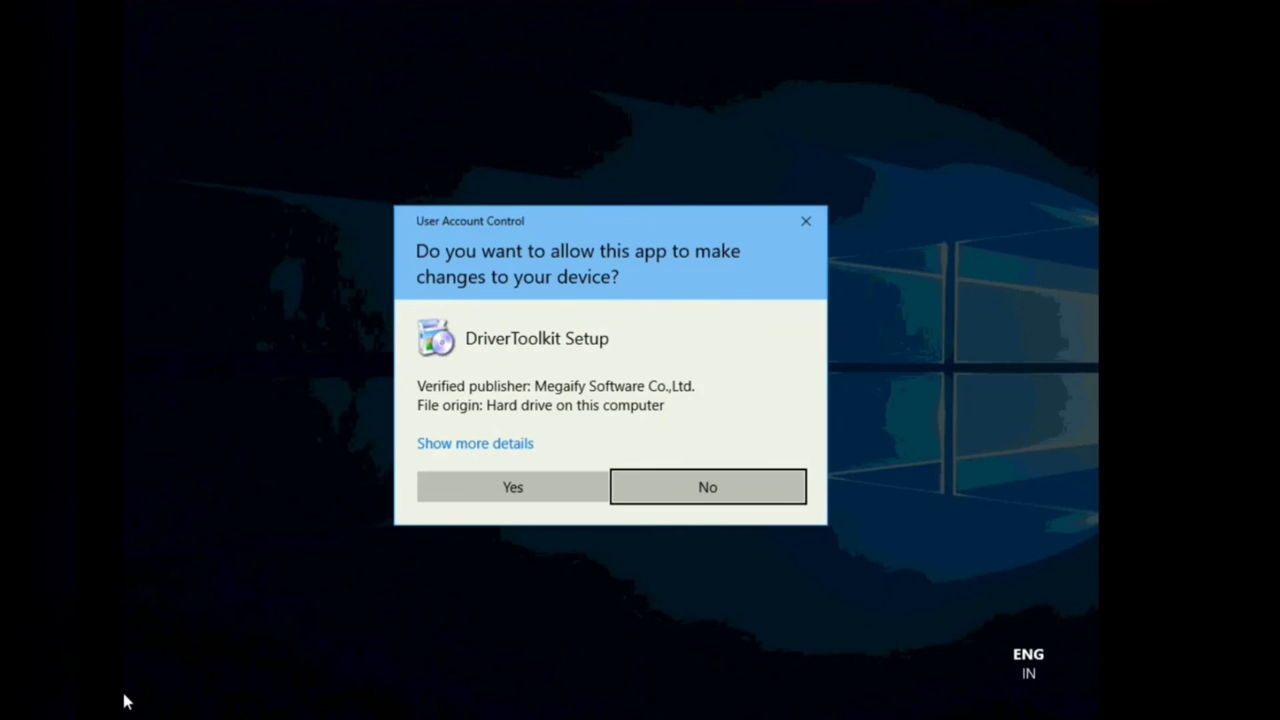
{"action": "left_click", "coordinate": [531, 486]}
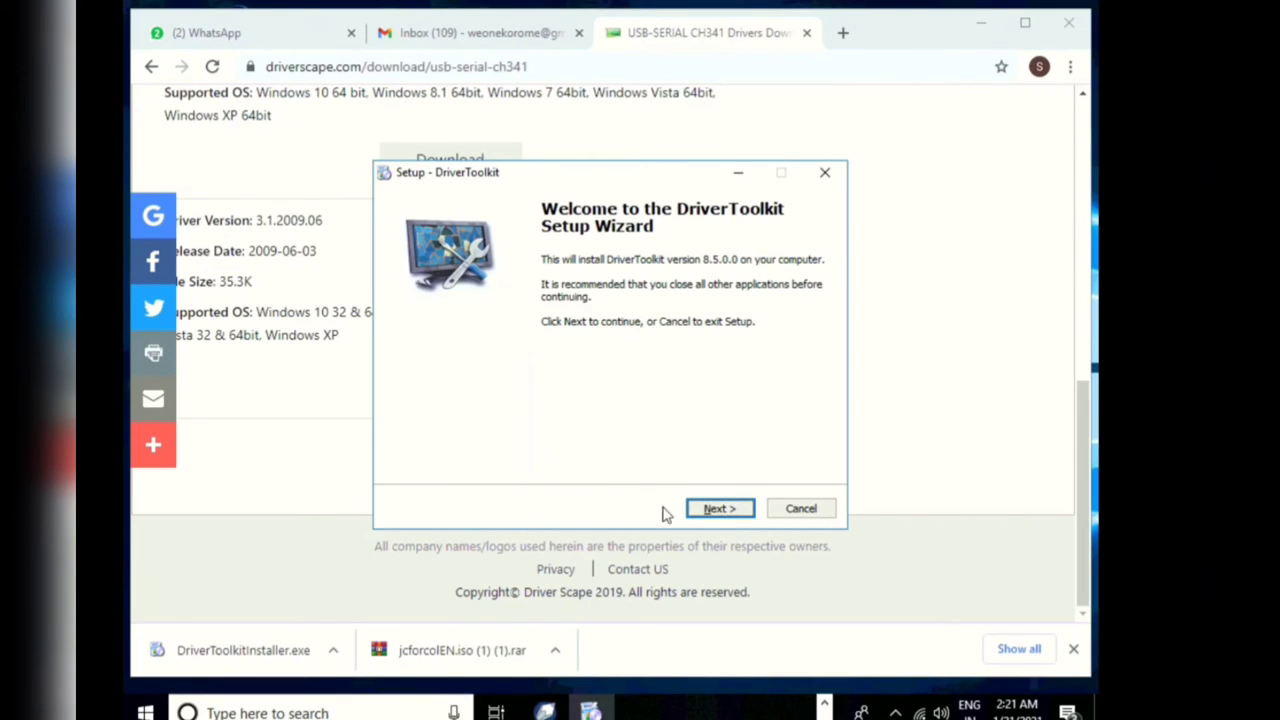
Install DriverToolkit, accepting the licence agreement and keeping the default folders and desktop icon, and finish setup with Launch DriverToolkit enabled.
{"action": "left_click", "coordinate": [736, 516]}
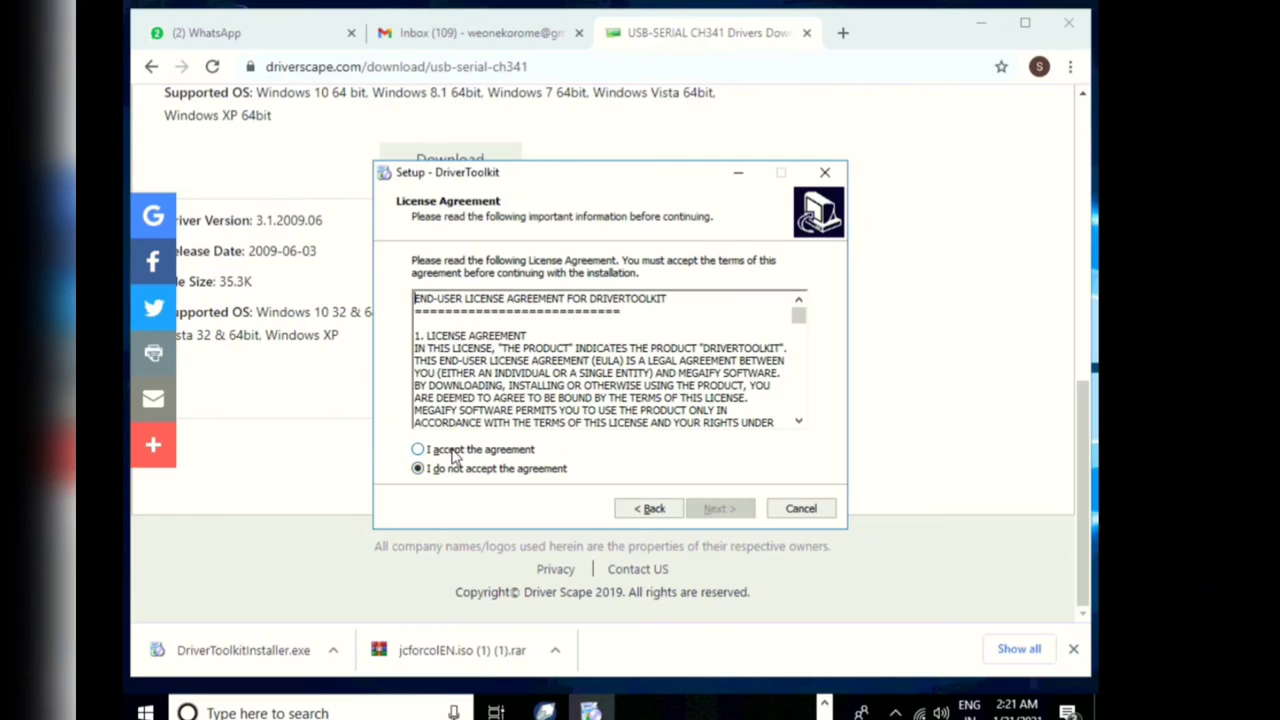
{"action": "left_click", "coordinate": [452, 451]}
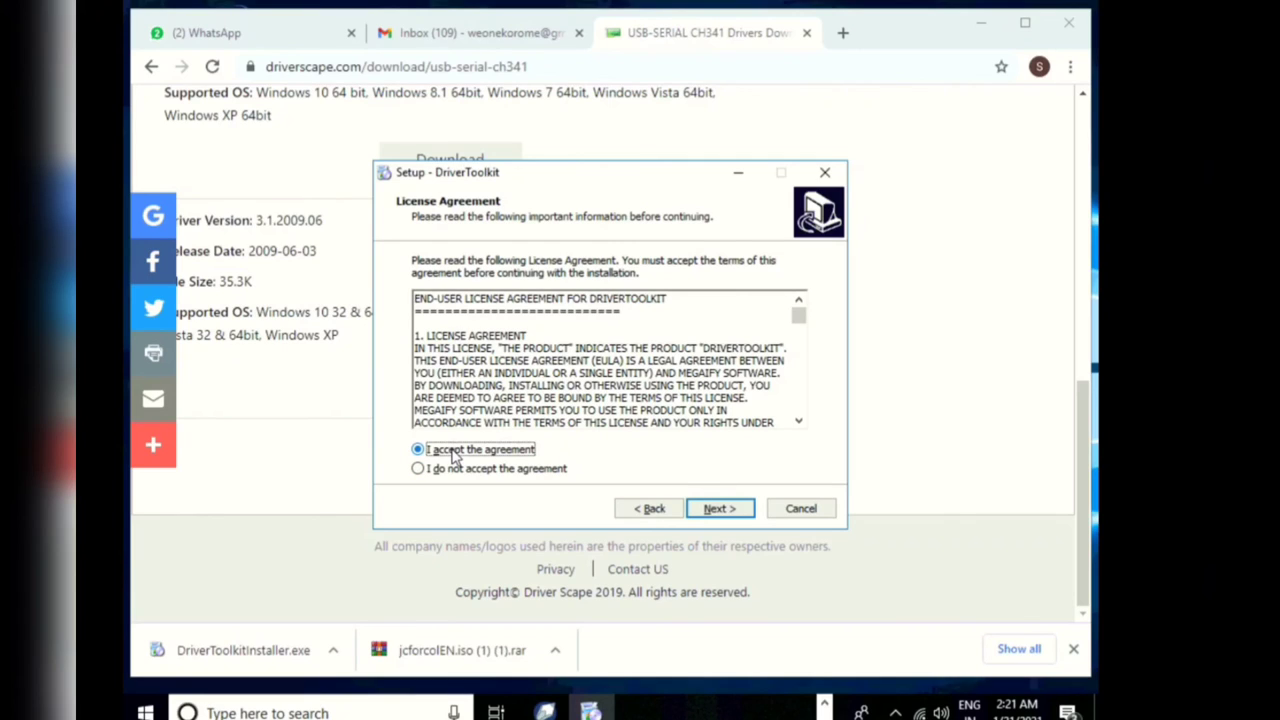
{"action": "left_click", "coordinate": [728, 510]}
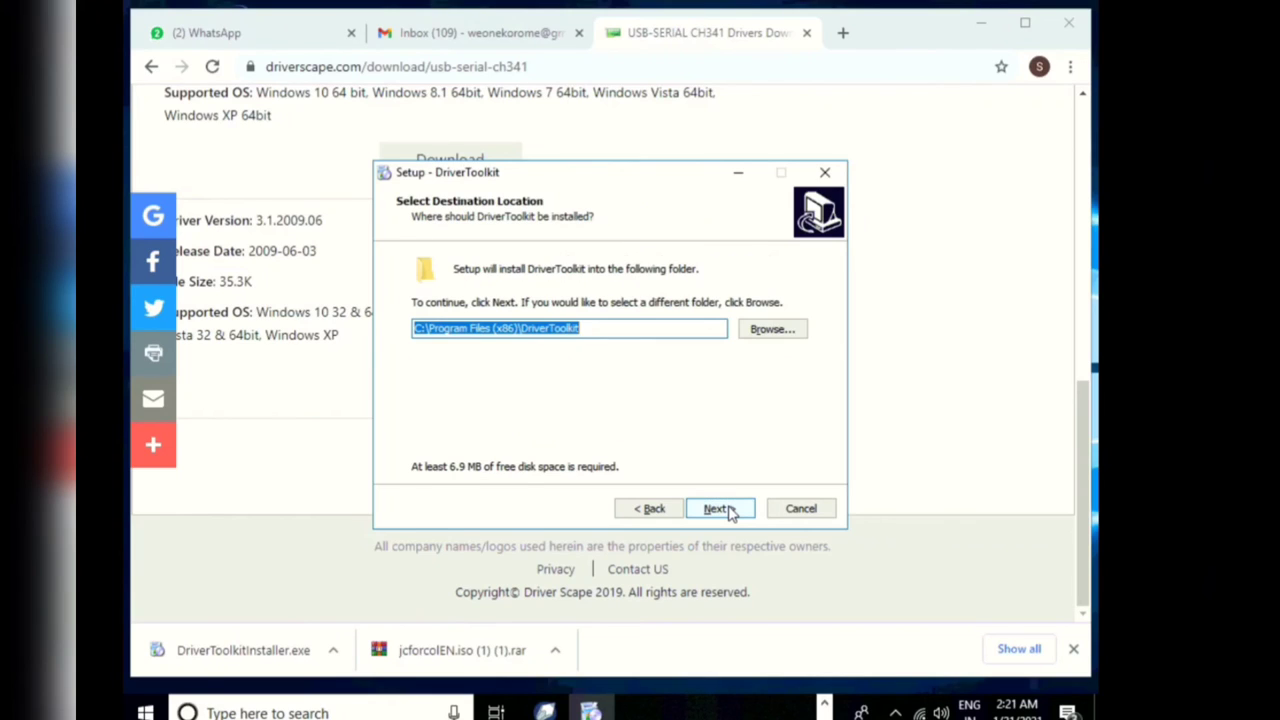
{"action": "left_click", "coordinate": [728, 510]}
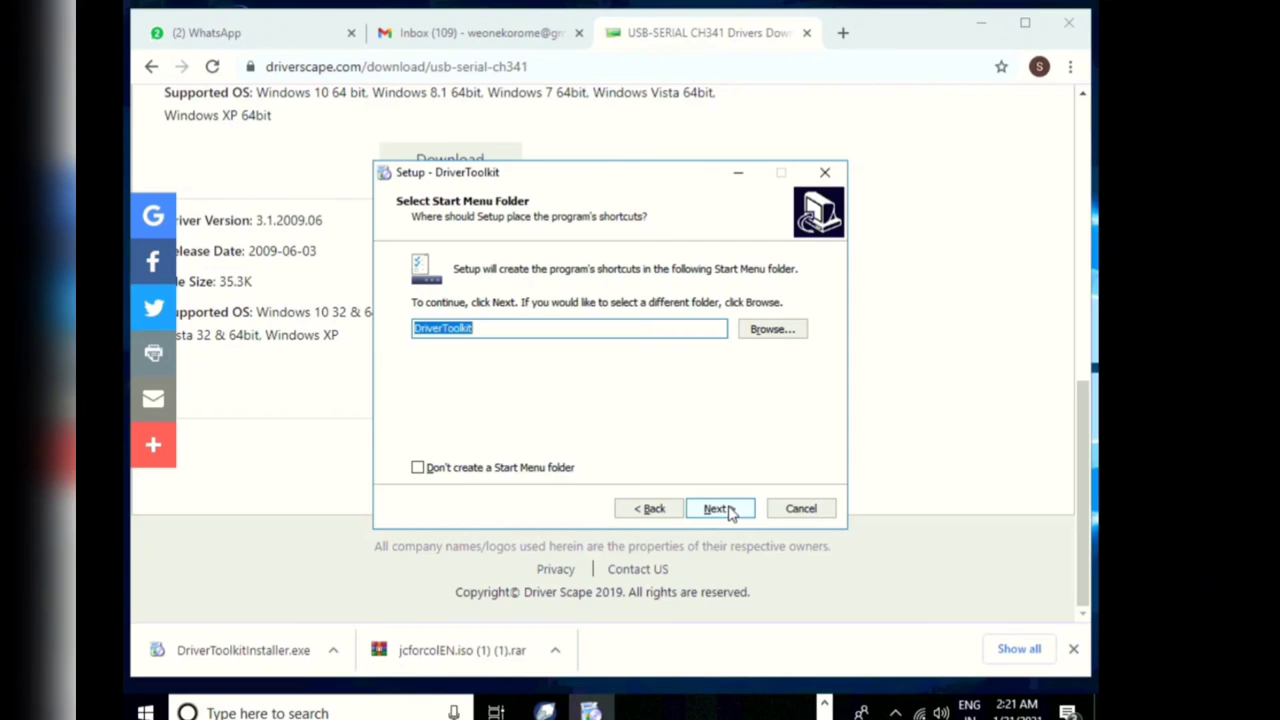
{"action": "left_click", "coordinate": [730, 511]}
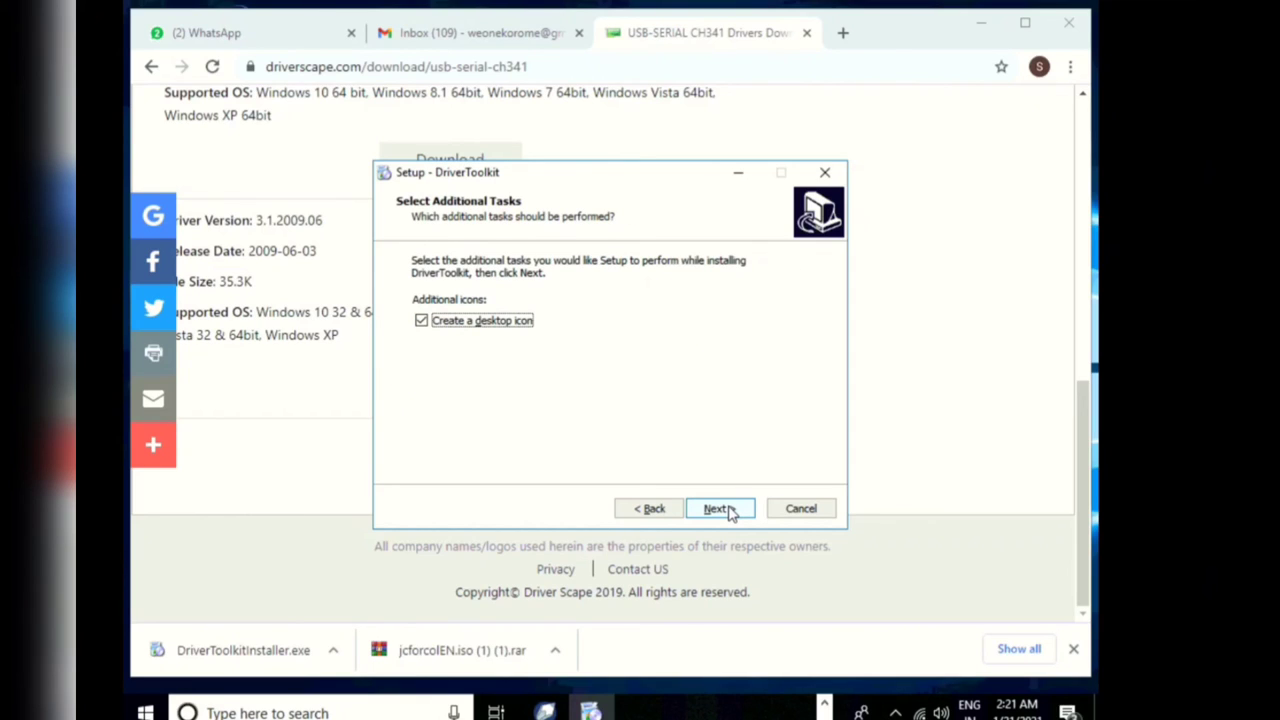
{"action": "left_click", "coordinate": [730, 511]}
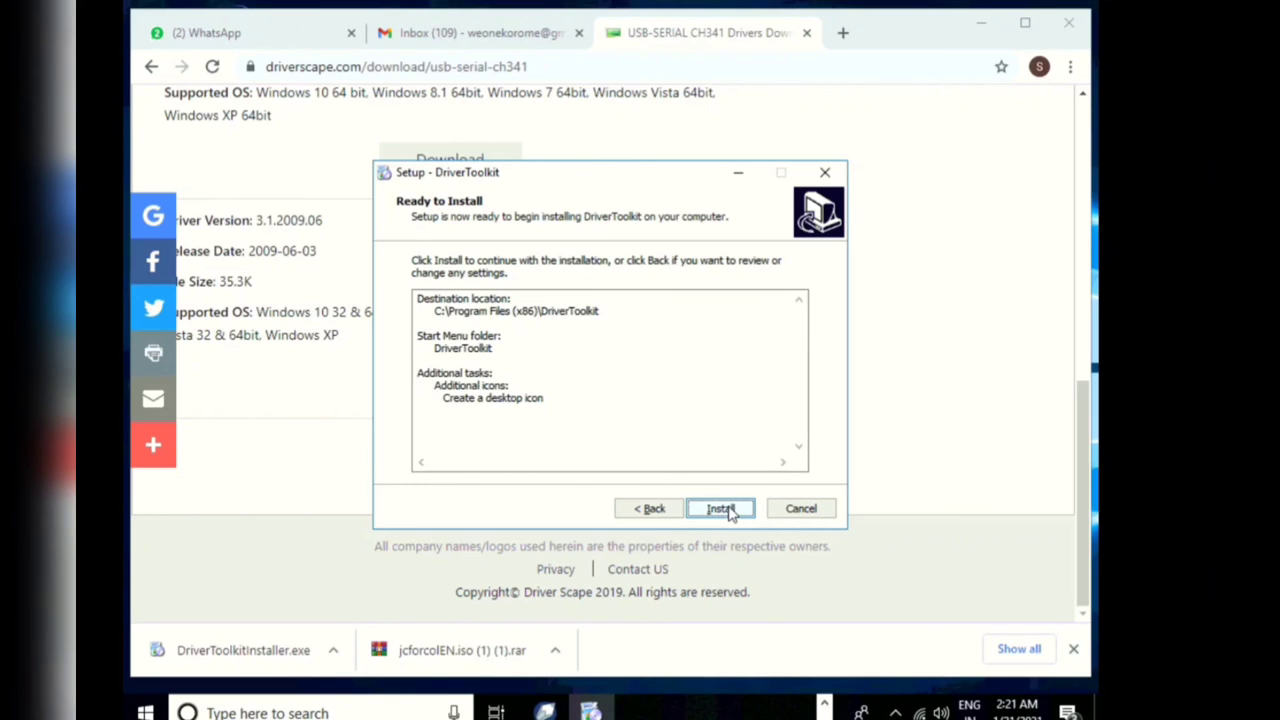
{"action": "left_click", "coordinate": [729, 511]}
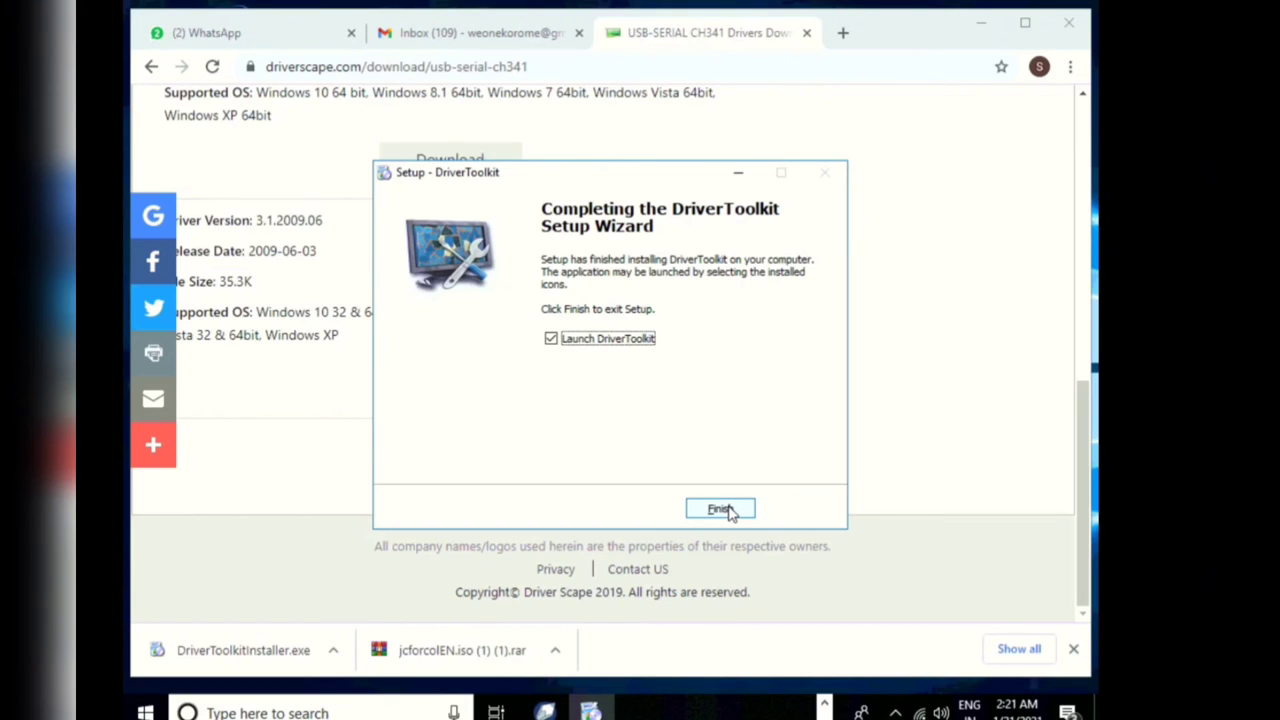
{"action": "left_click", "coordinate": [729, 511]}
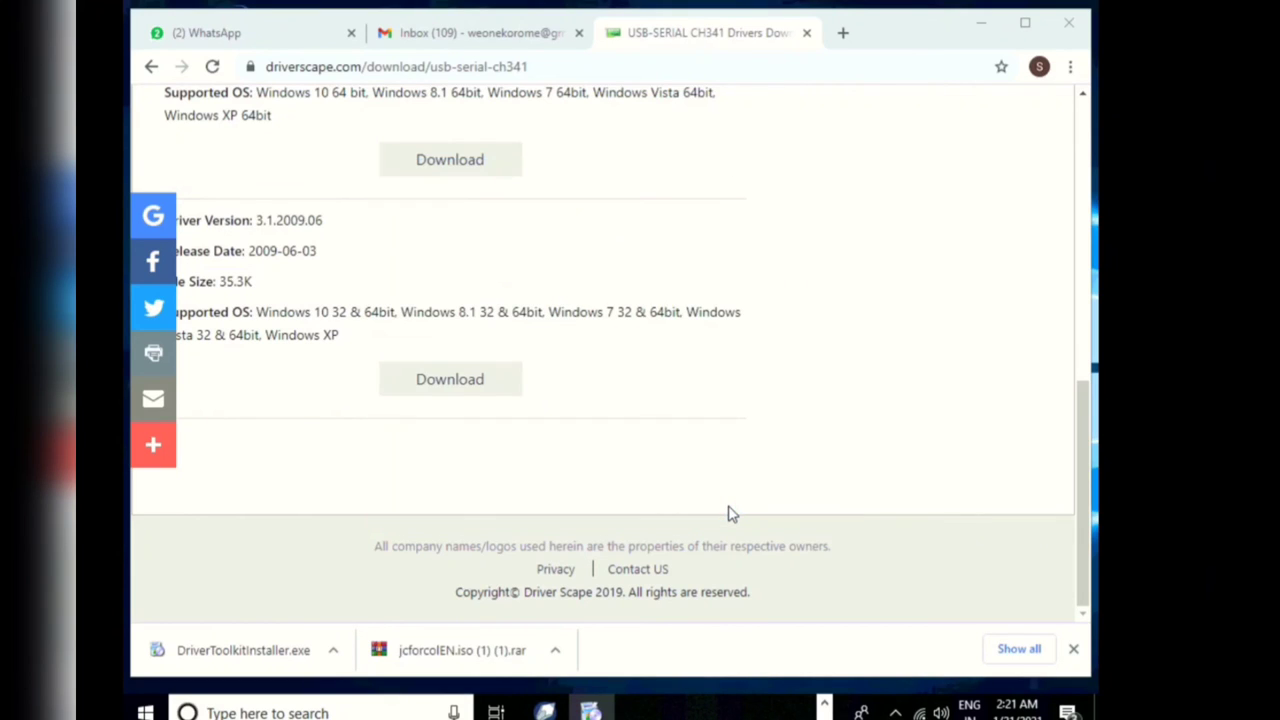
Minimize the browser and set the CorelDRAW 12 desktop shortcut's compatibility to run this program as an administrator.
{"action": "left_click", "coordinate": [984, 22]}
{"action": "left_click", "coordinate": [983, 22]}
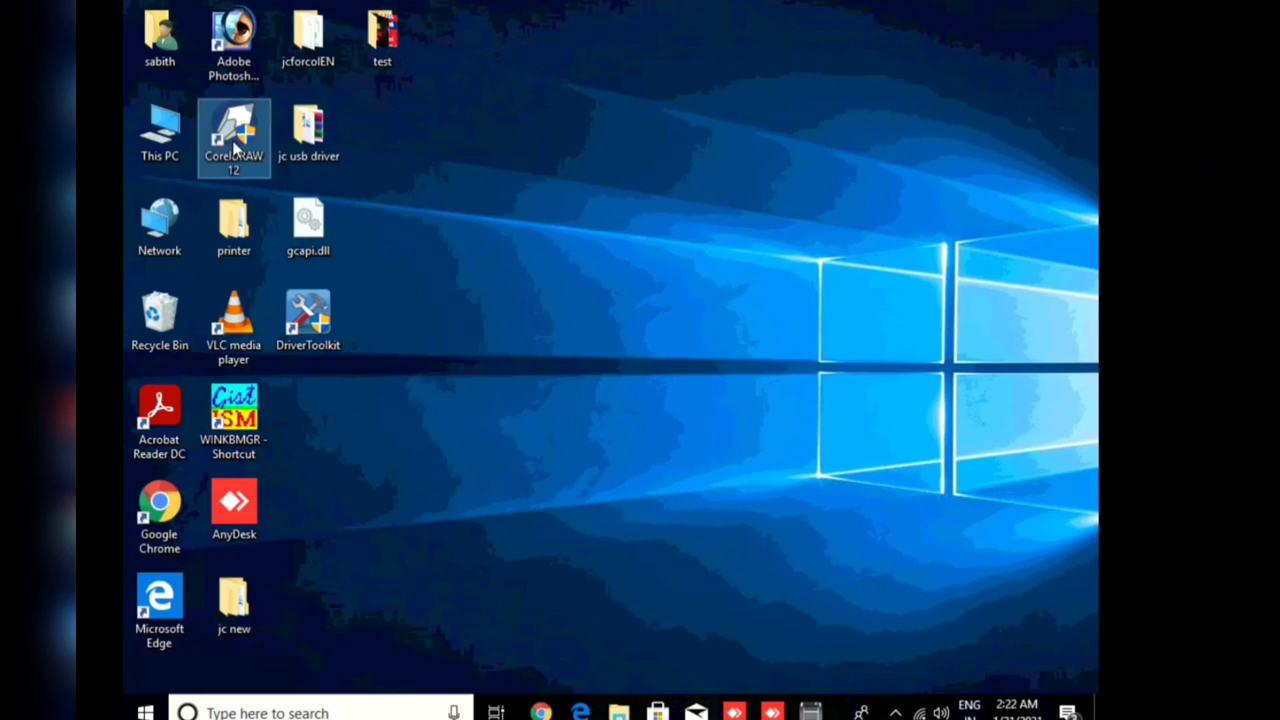
{"action": "right_click", "coordinate": [234, 142]}
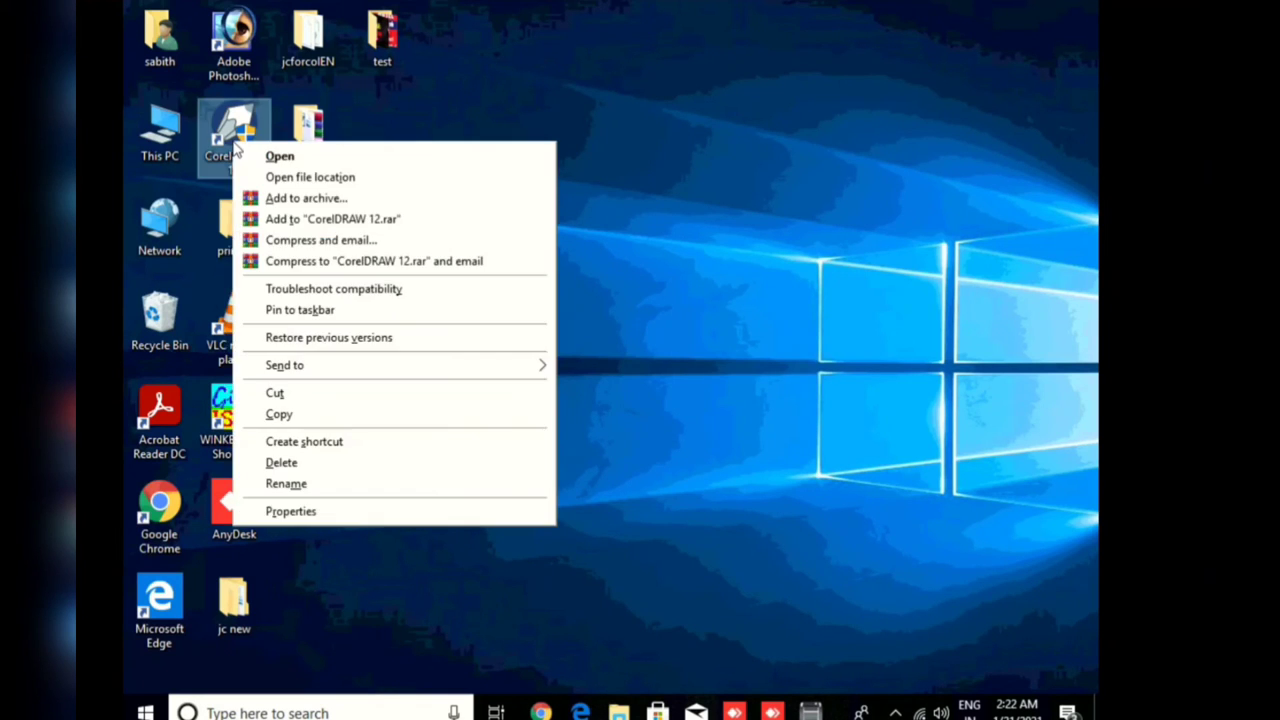
{"action": "left_click", "coordinate": [290, 511]}
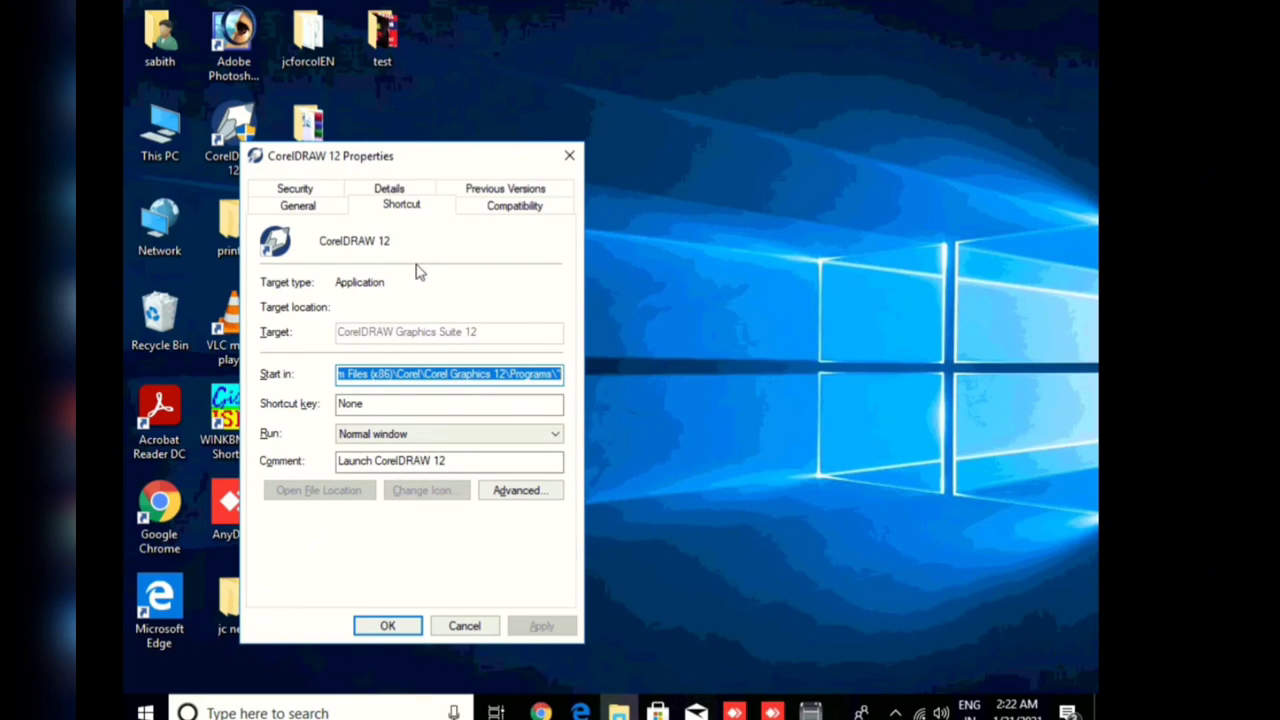
{"action": "left_click", "coordinate": [512, 210]}
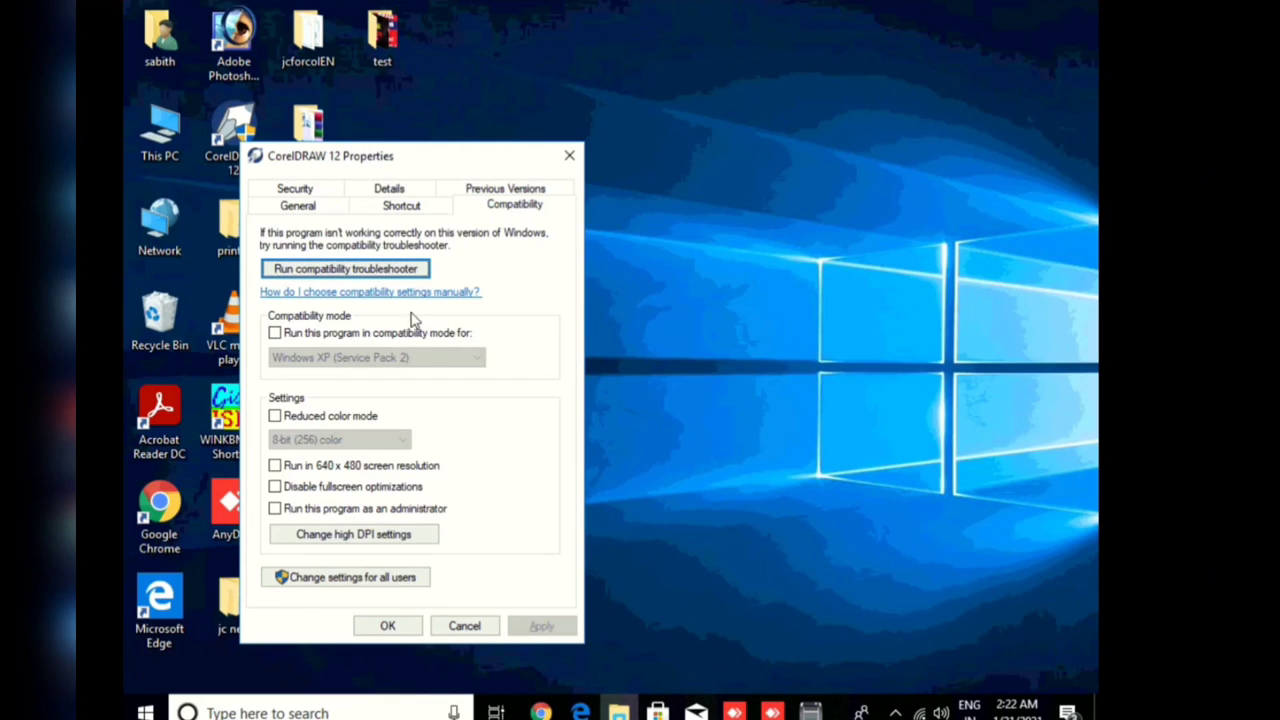
{"action": "left_click", "coordinate": [275, 509]}
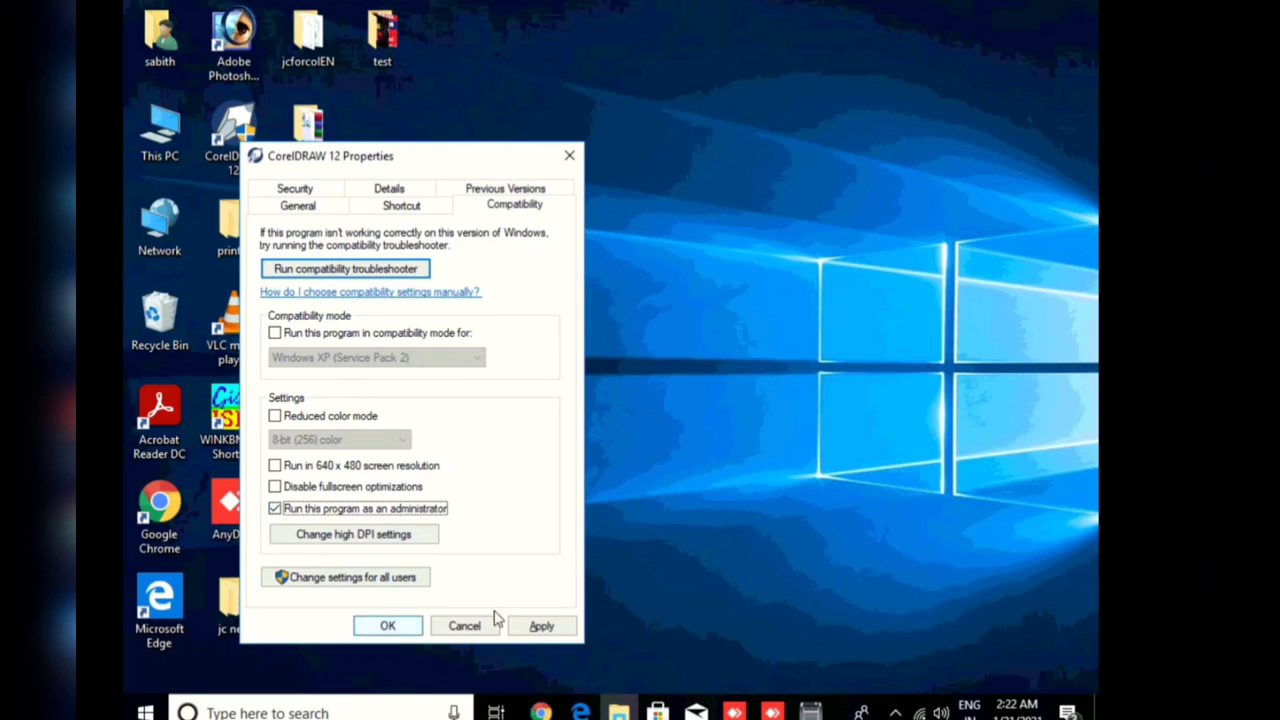
{"action": "left_click", "coordinate": [533, 627]}
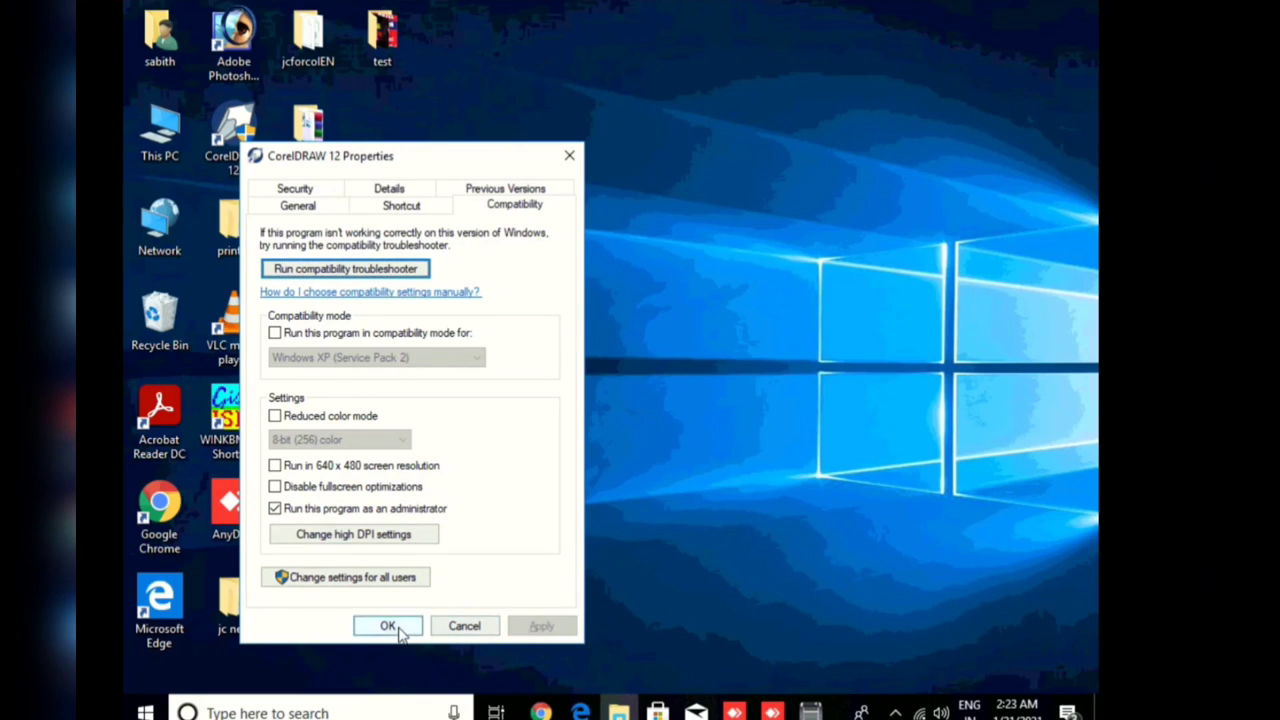
{"action": "left_click", "coordinate": [388, 626]}
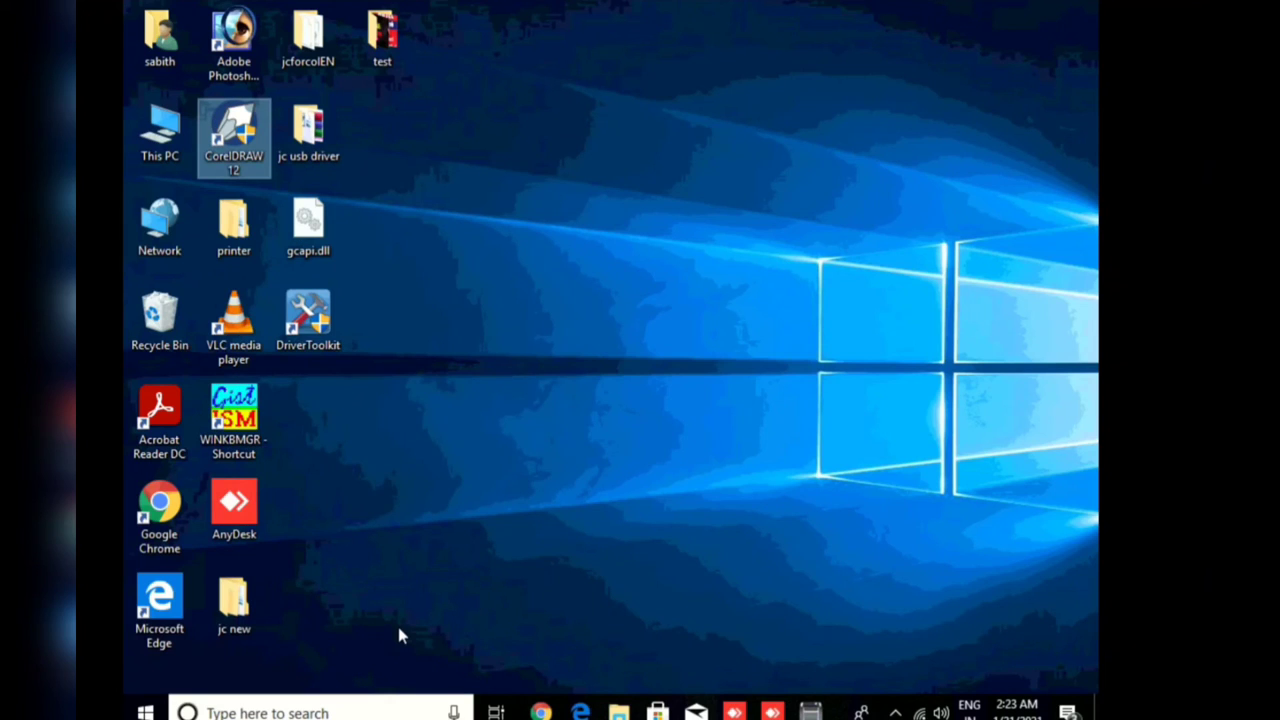
Launch CorelDRAW 12 with administrator permission and open the recently used file ASA FINAL.cdr.
{"action": "double_click", "coordinate": [246, 146]}
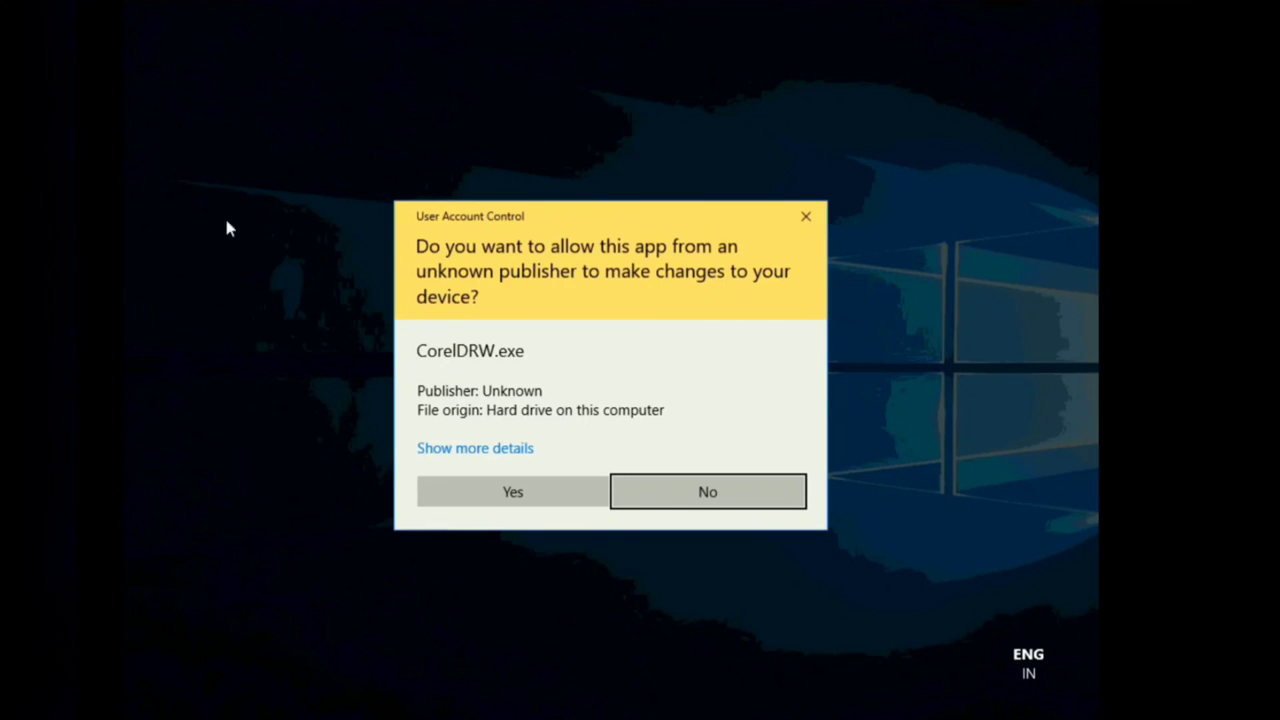
{"action": "left_click", "coordinate": [505, 492]}
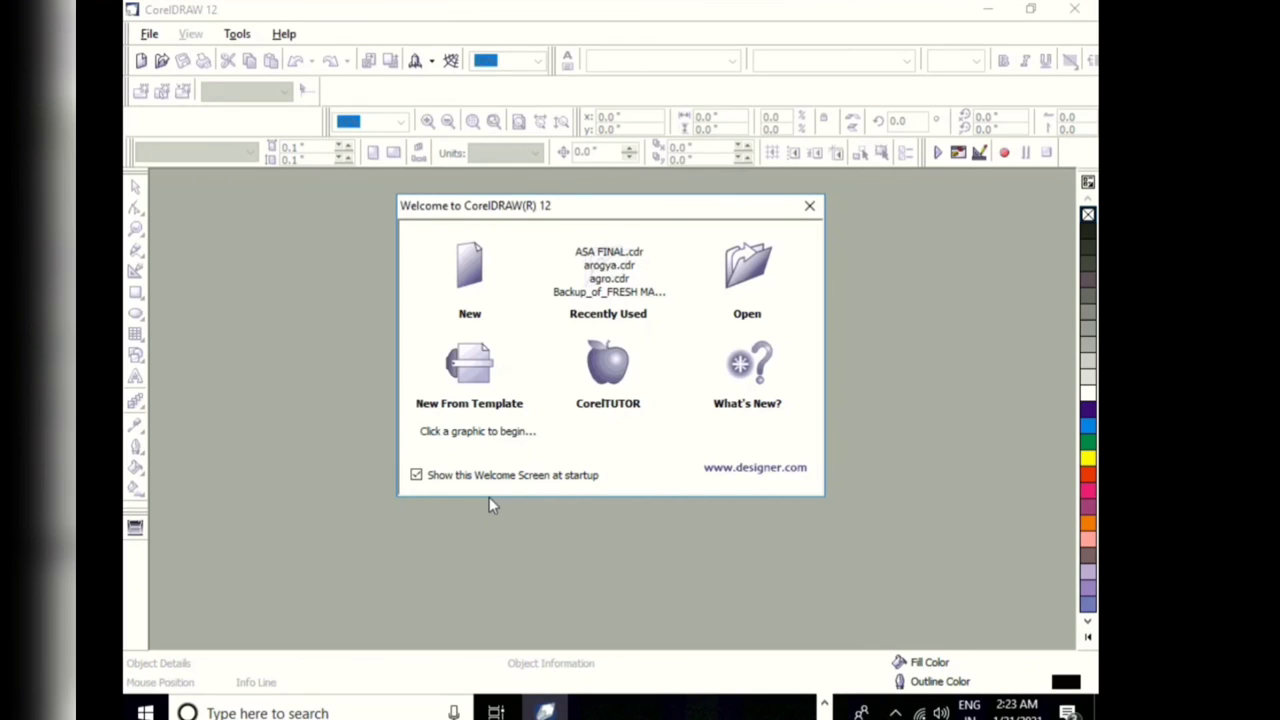
{"action": "left_click", "coordinate": [609, 253]}
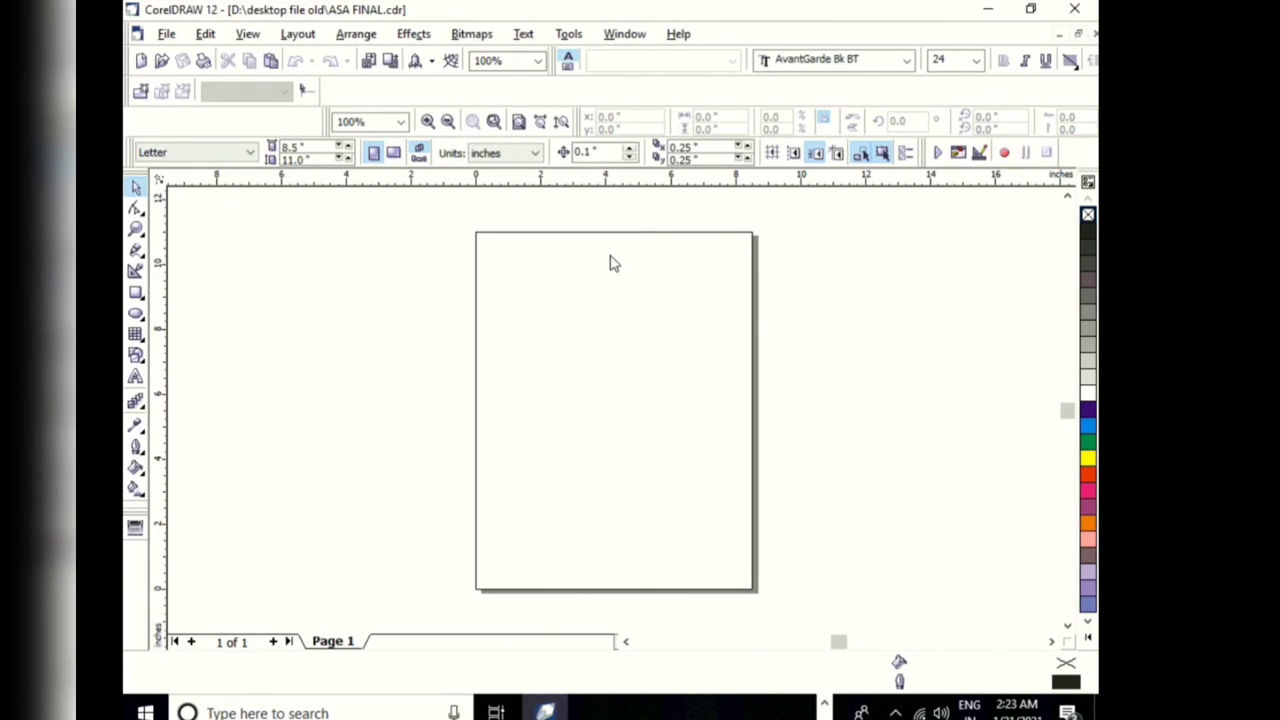
Select the ASA CLINIC artwork beside the page and output only the selected objects to the cutting plotter.
{"action": "left_click", "coordinate": [449, 121]}
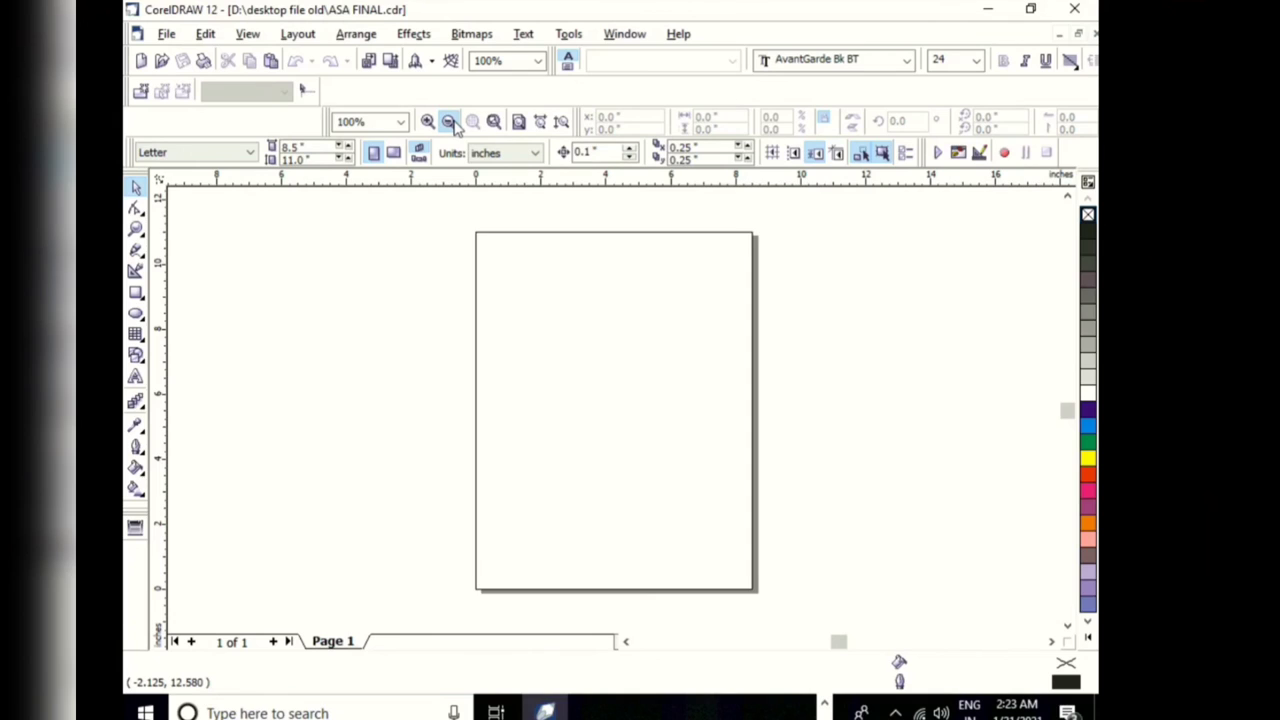
{"action": "left_click", "coordinate": [449, 121]}
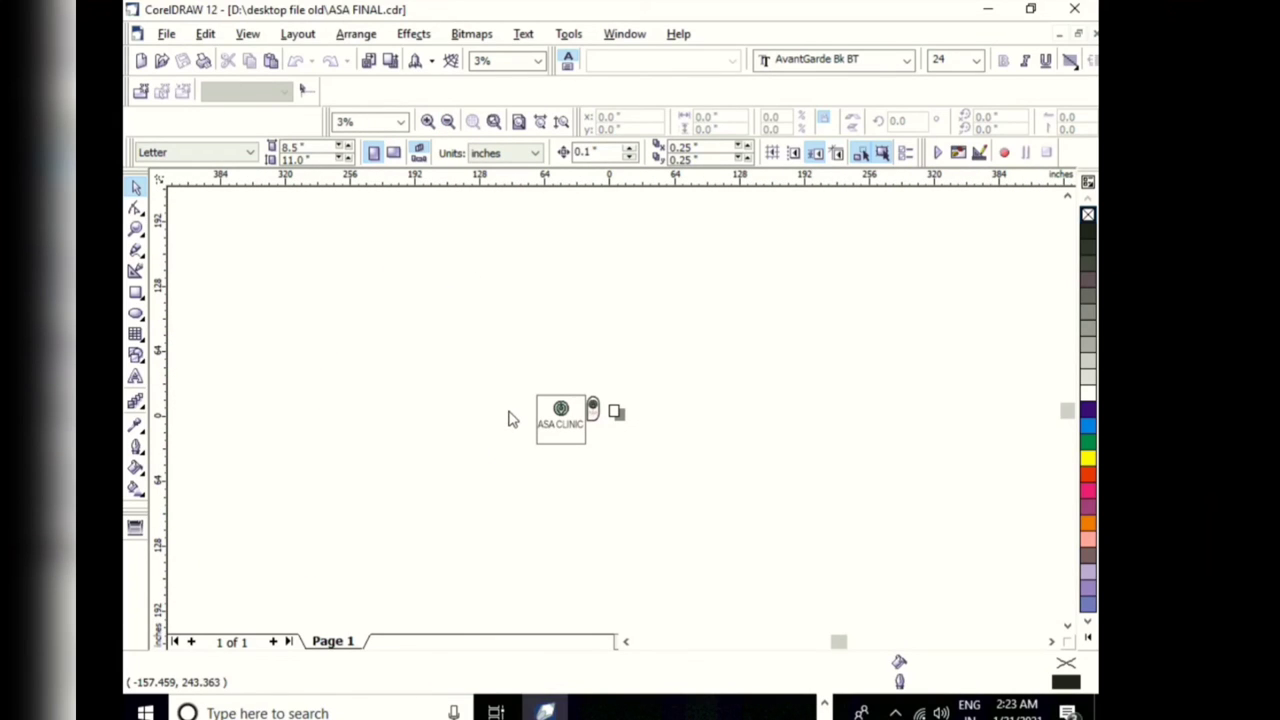
{"action": "left_click_drag", "start_coordinate": [508, 411], "coordinate": [614, 452]}
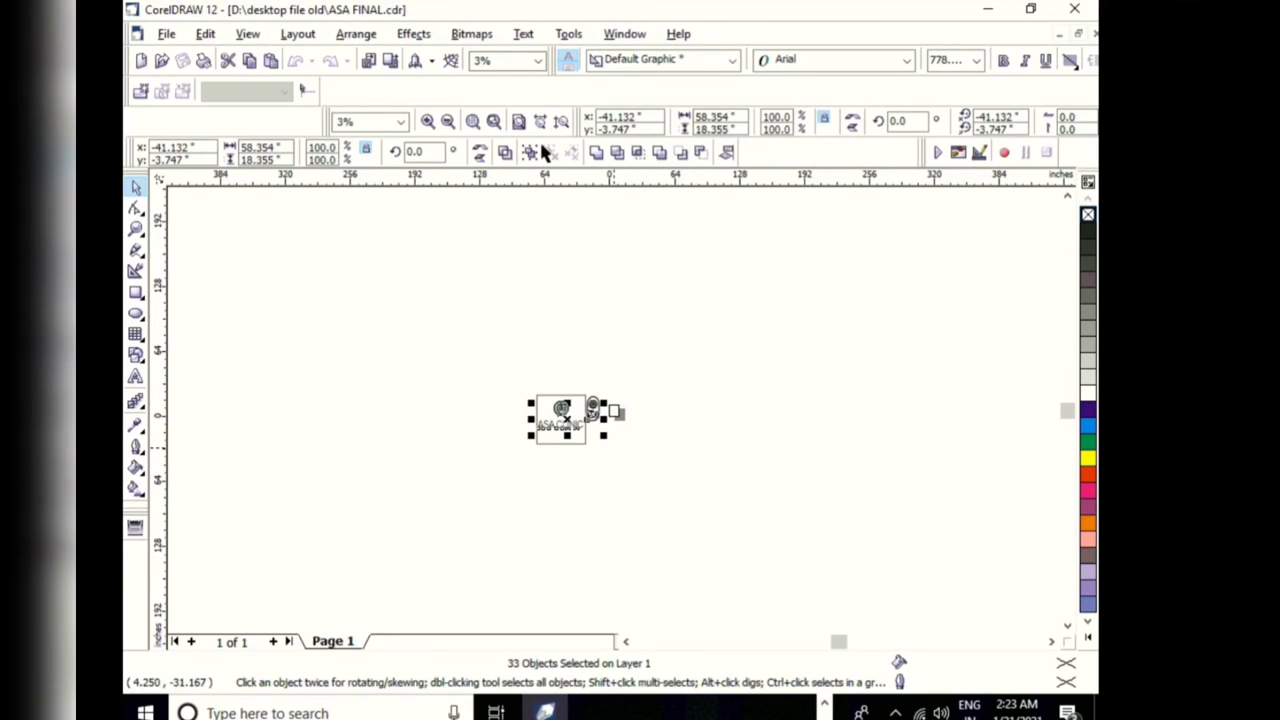
{"action": "left_click", "coordinate": [136, 528]}
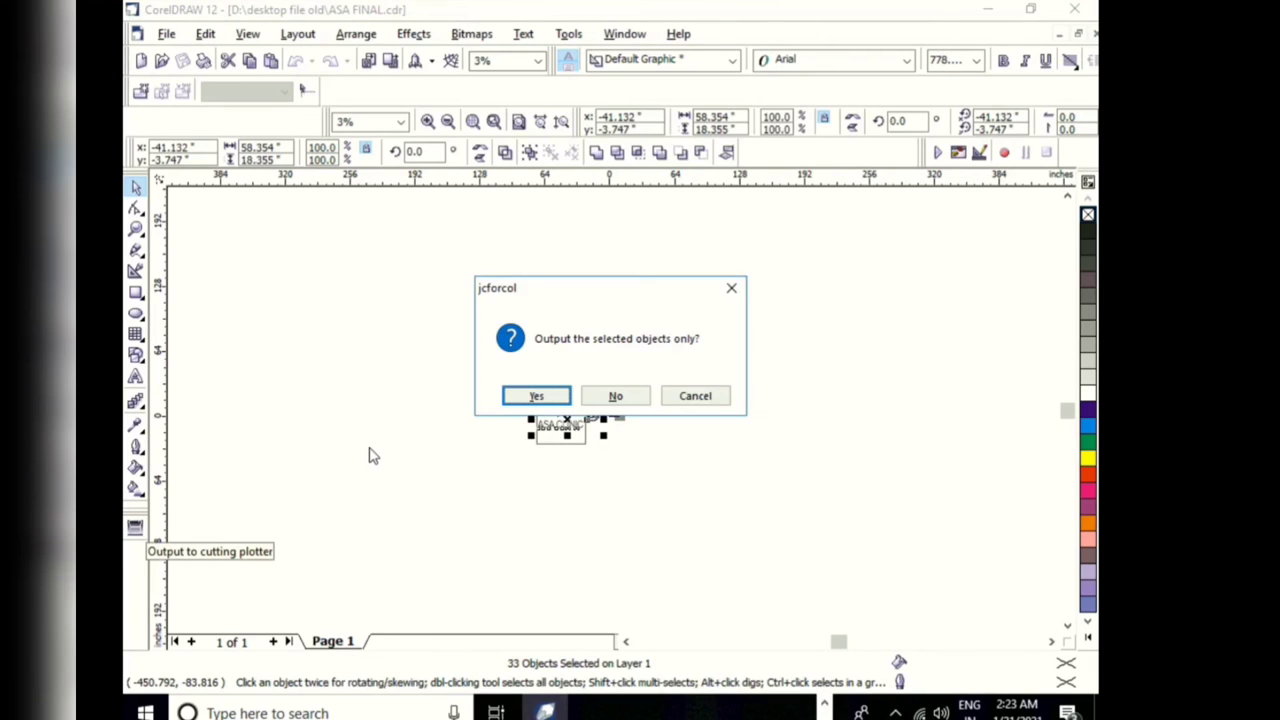
{"action": "left_click", "coordinate": [533, 398]}
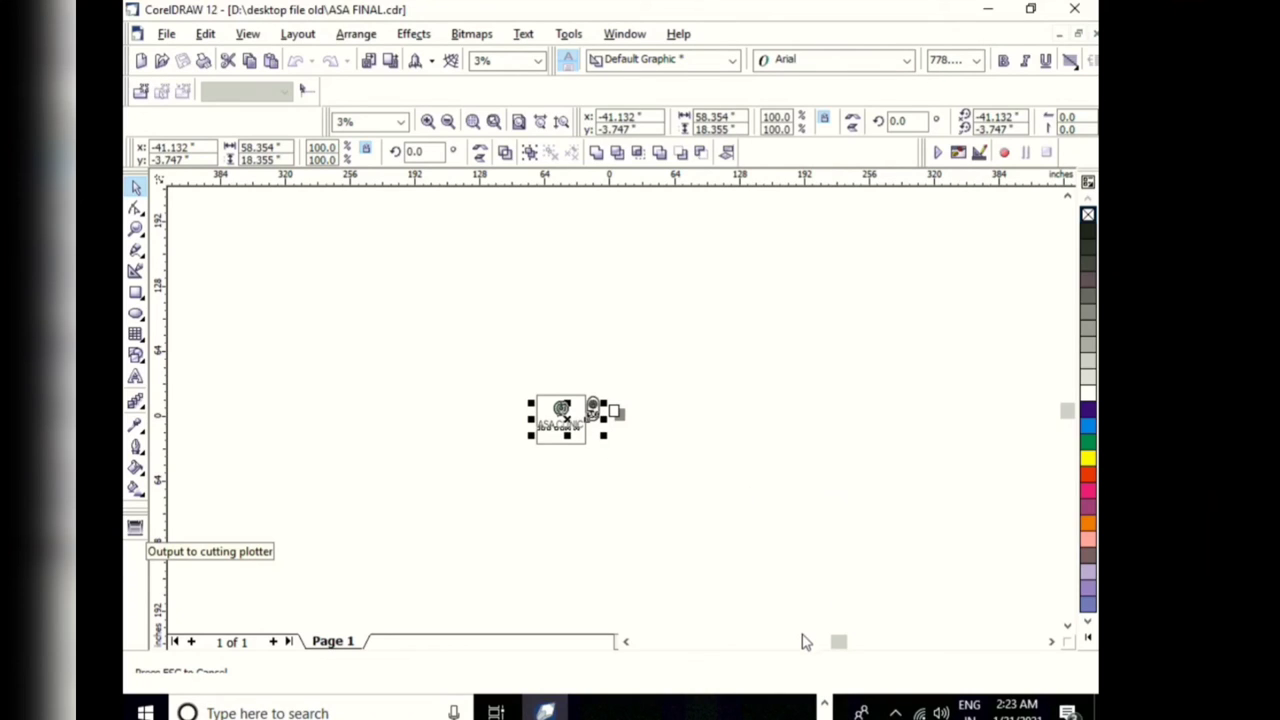
Open the JCforCOL configuration from the hidden tray icons, set the port to COM3, enable Update and apply the settings.
{"action": "left_click", "coordinate": [897, 712]}
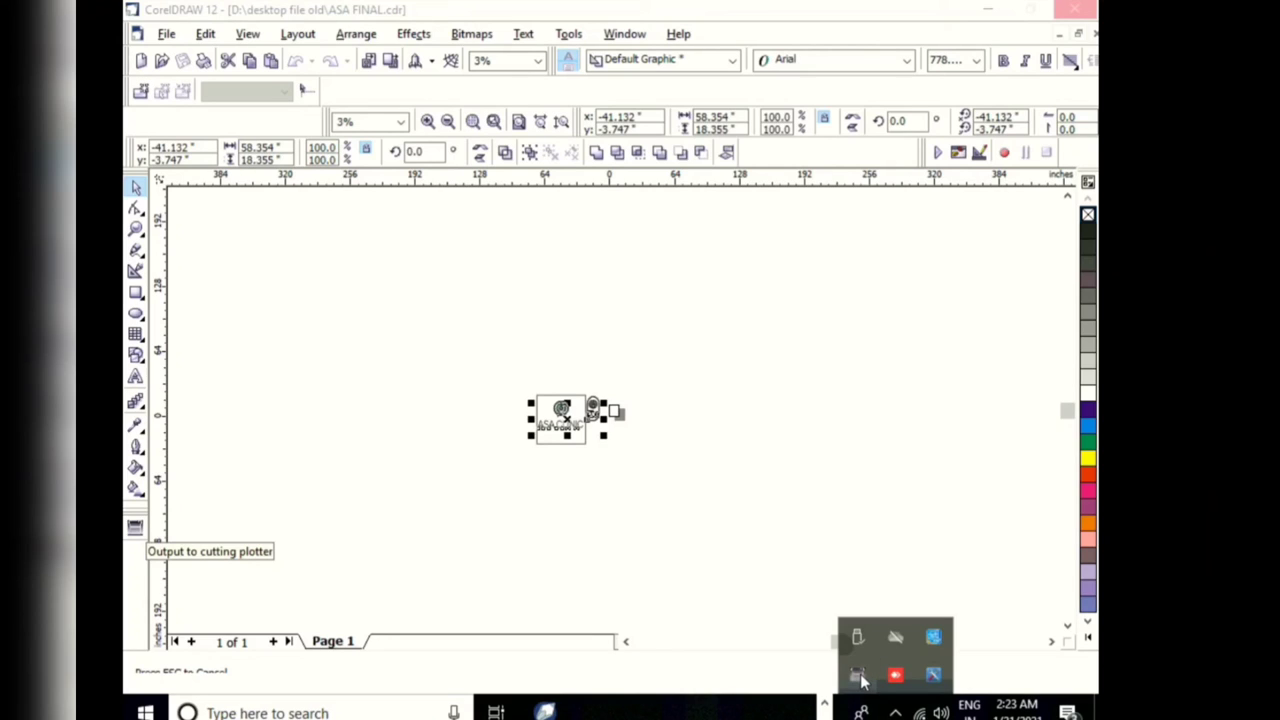
{"action": "right_click", "coordinate": [862, 680]}
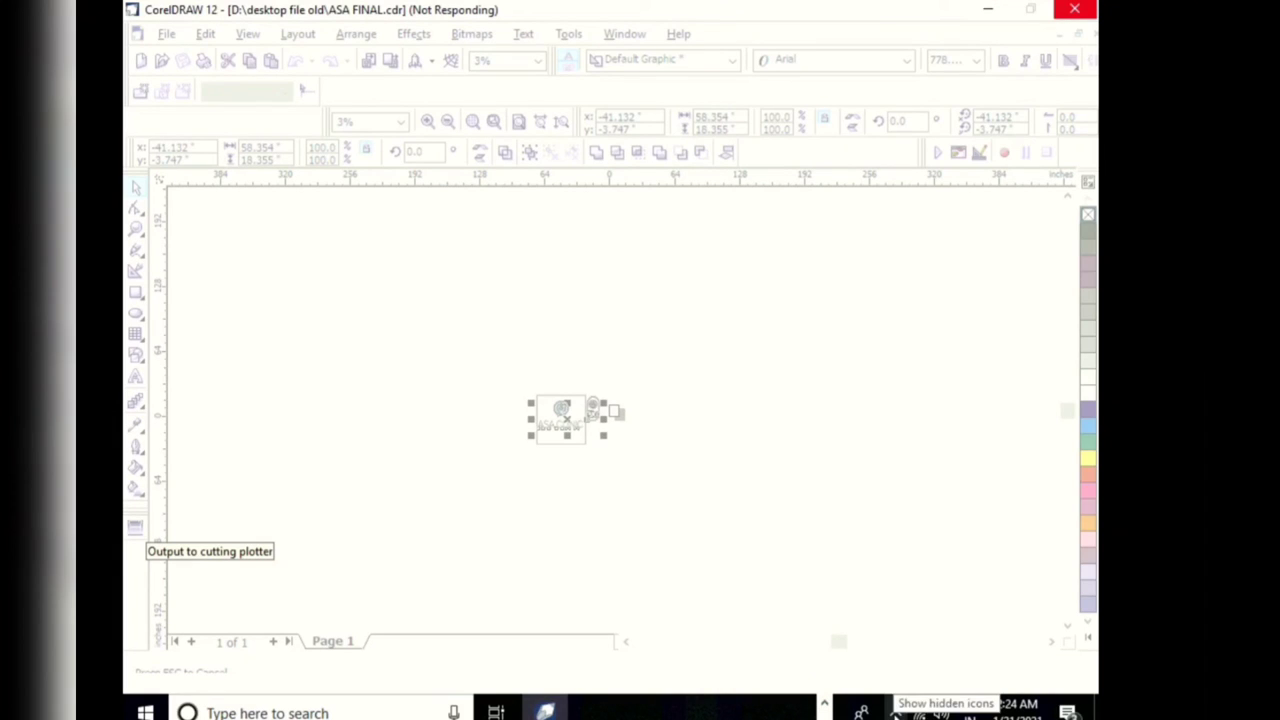
{"action": "left_click", "coordinate": [895, 711]}
{"action": "left_click", "coordinate": [895, 711]}
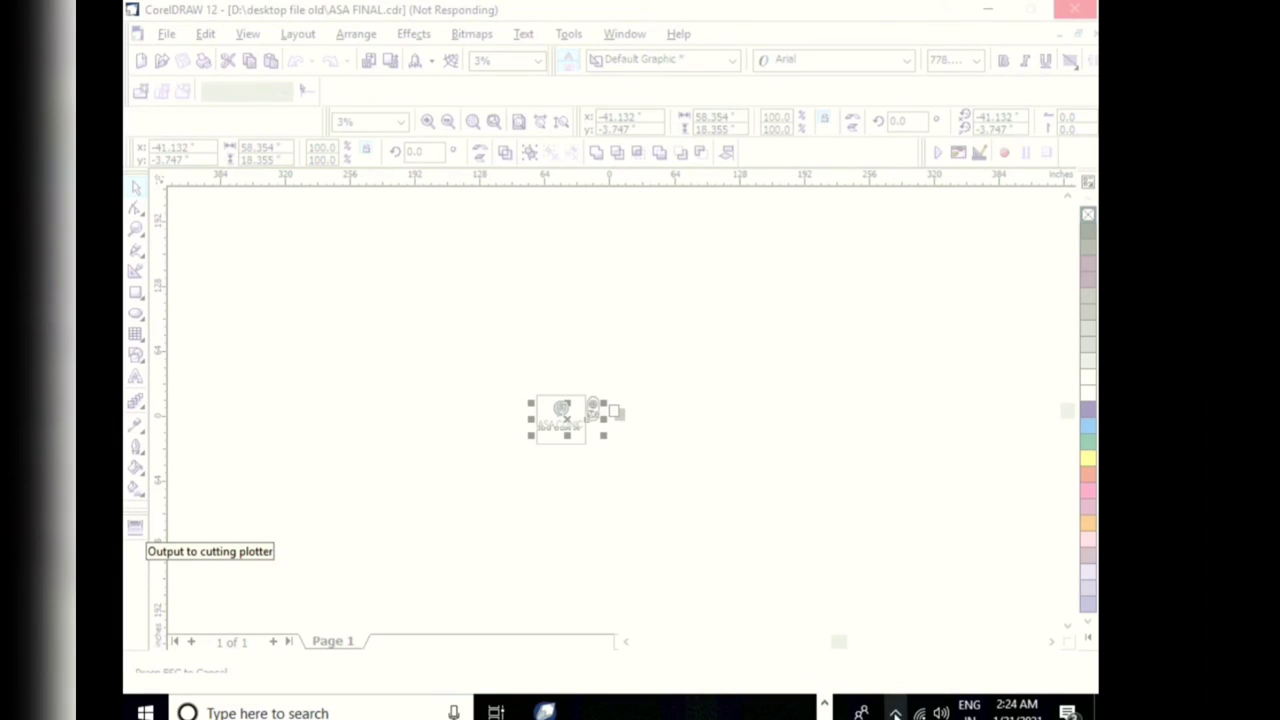
{"action": "left_click", "coordinate": [895, 711]}
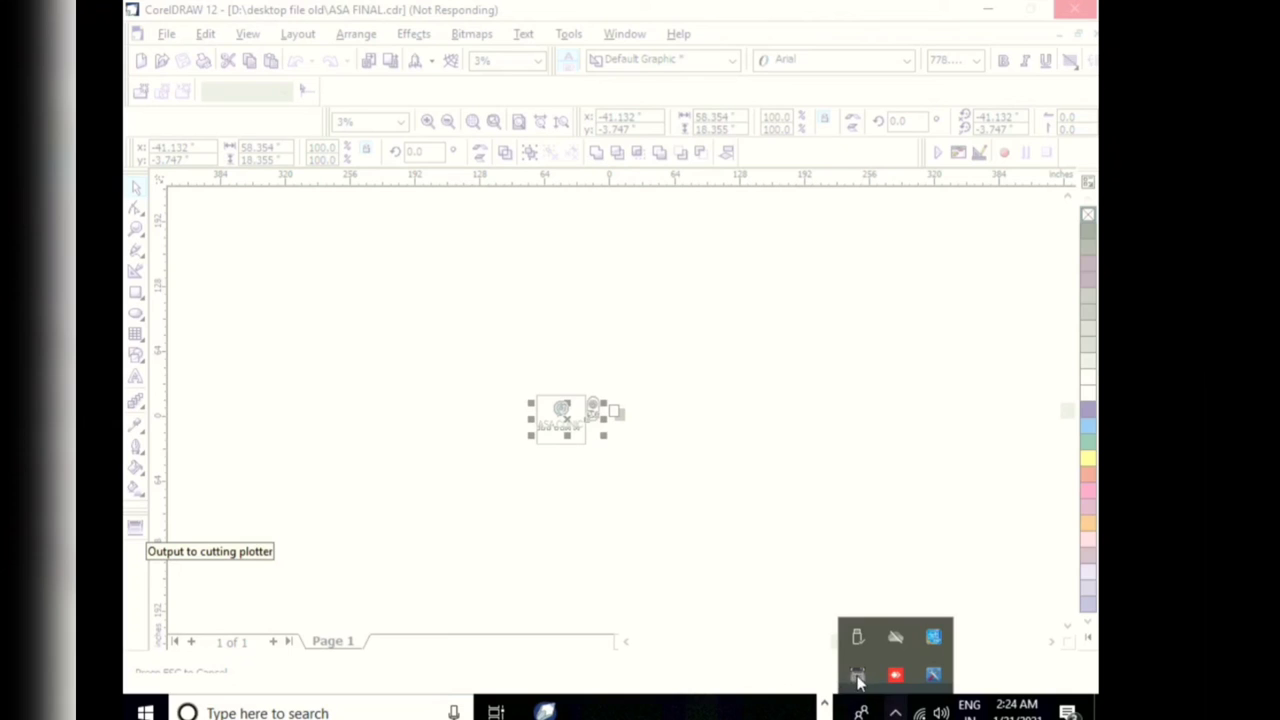
{"action": "left_click", "coordinate": [857, 676]}
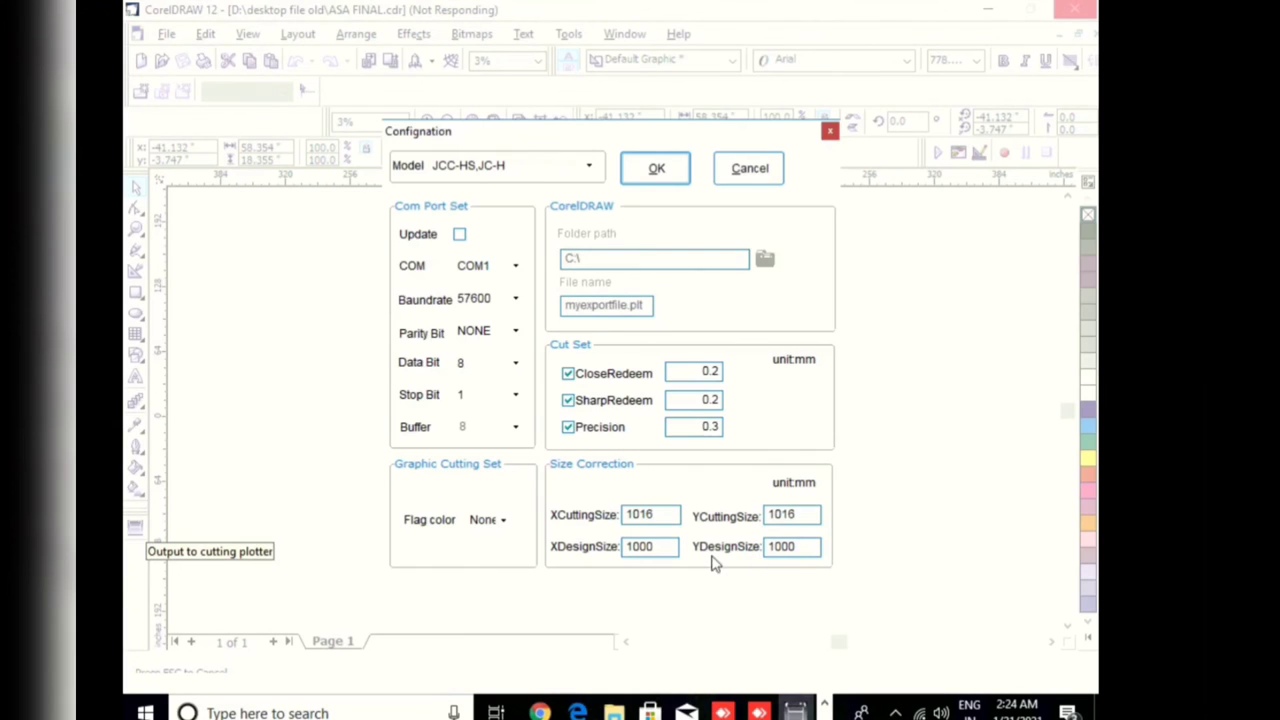
{"action": "left_click", "coordinate": [517, 266]}
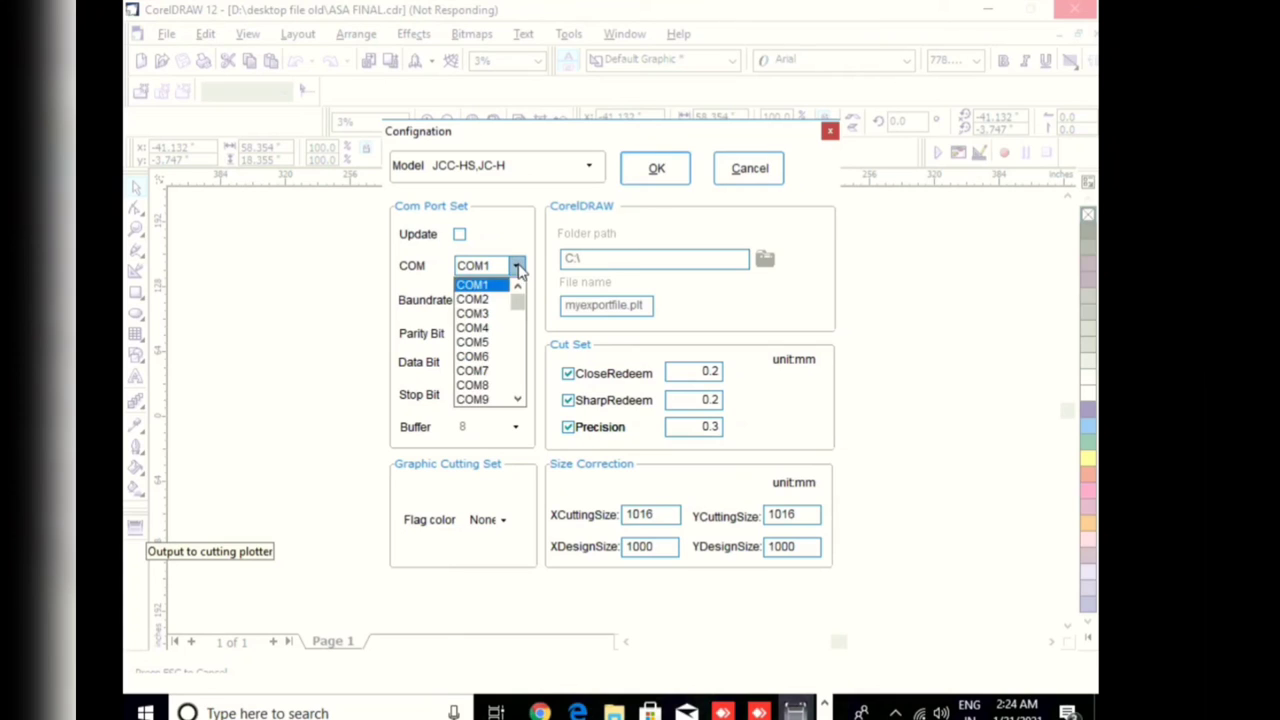
{"action": "left_click", "coordinate": [493, 320]}
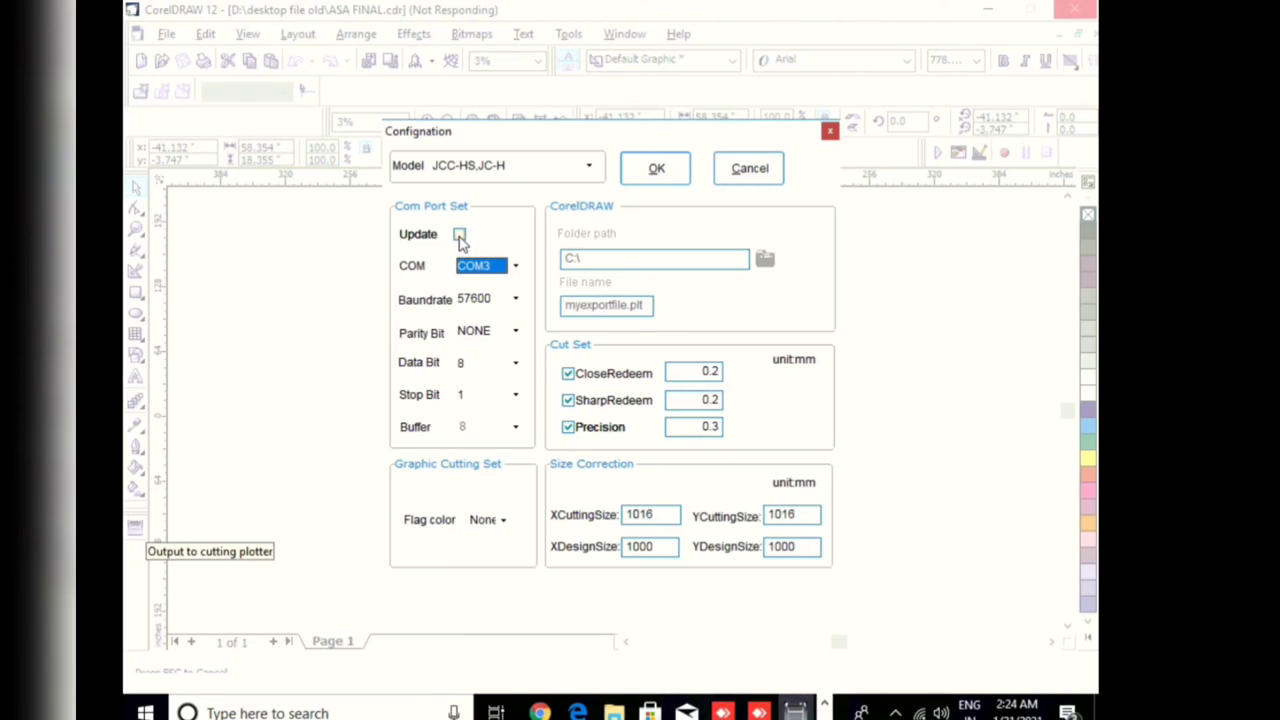
{"action": "left_click", "coordinate": [459, 236]}
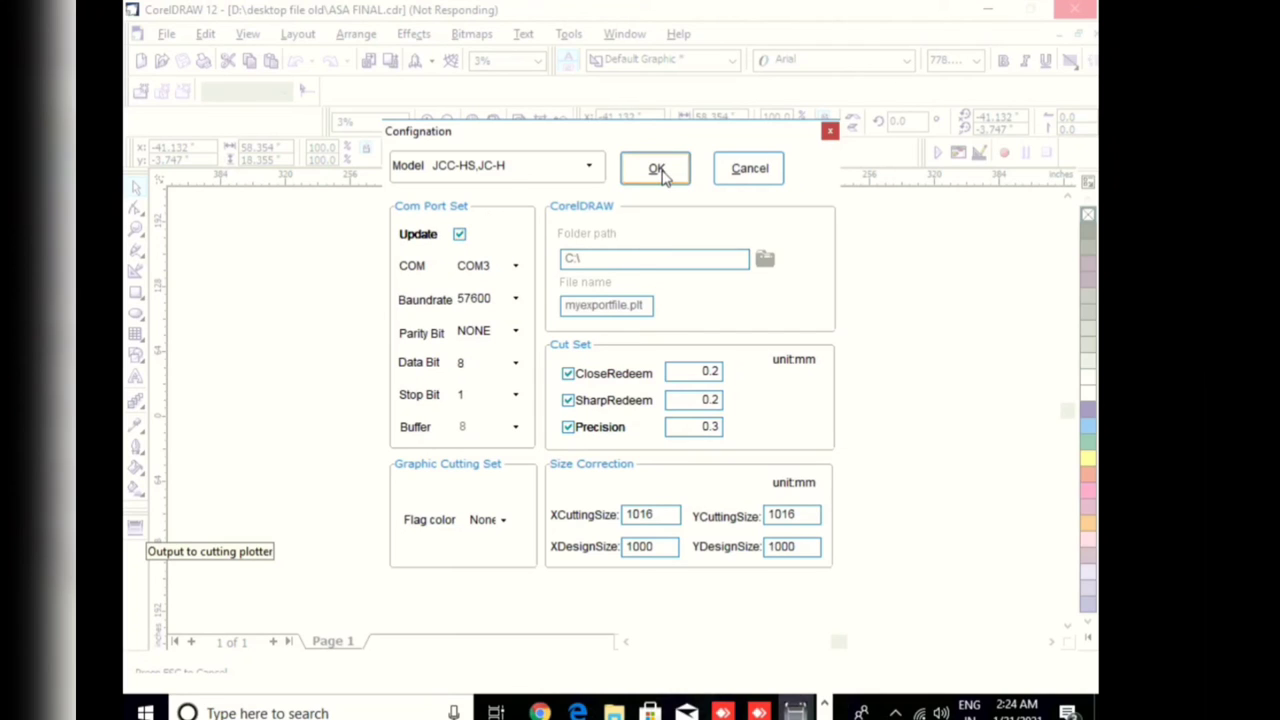
{"action": "left_click", "coordinate": [656, 170]}
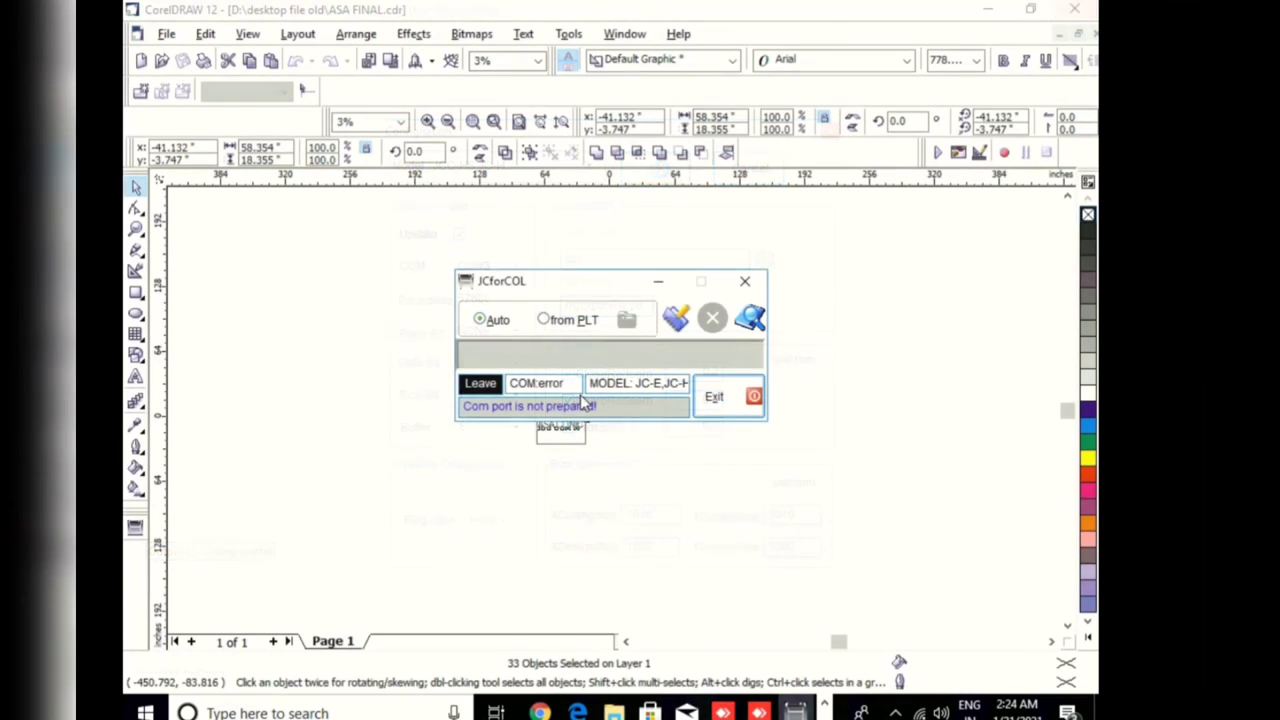